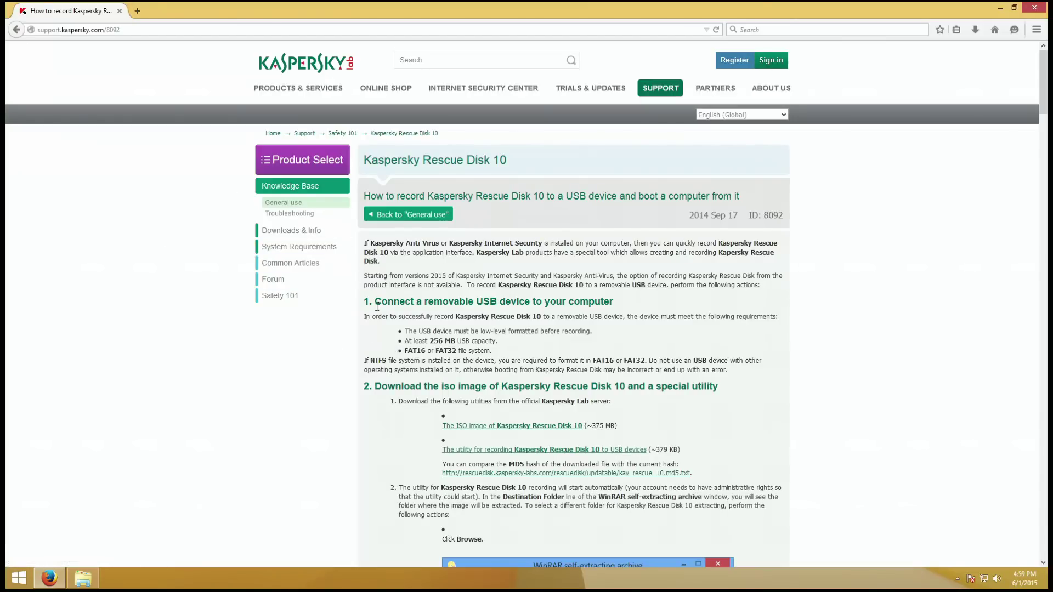
# - Examine the Kaspersky Rescue Disk 10 USB instructions and check the full list of downloads in the browser's library
pyautogui.scroll(-4, 434, 314)
pyautogui.scroll(-15, 404, 271)
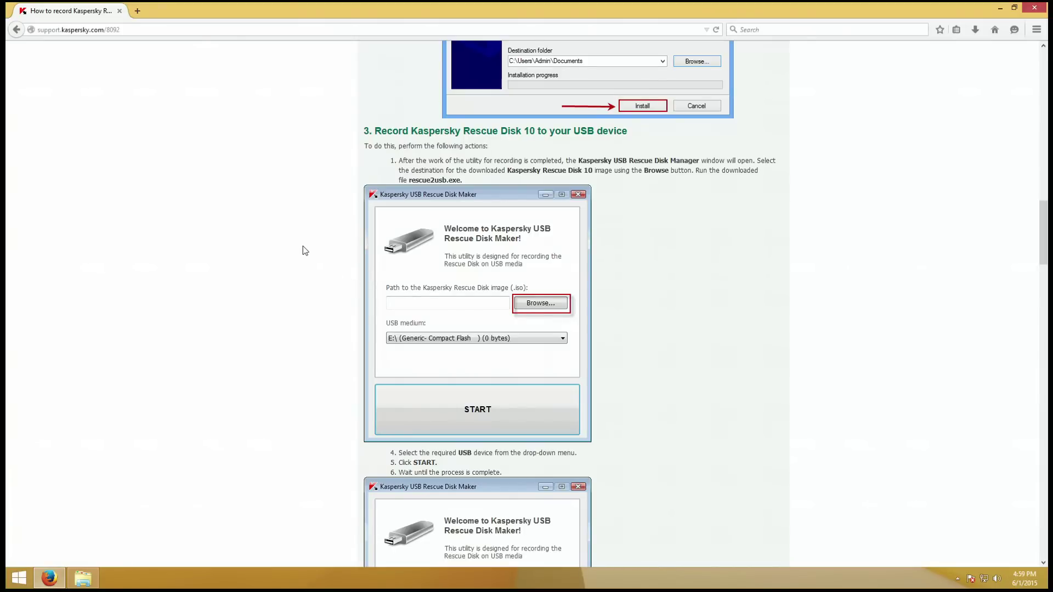
pyautogui.scroll(20, 278, 258)
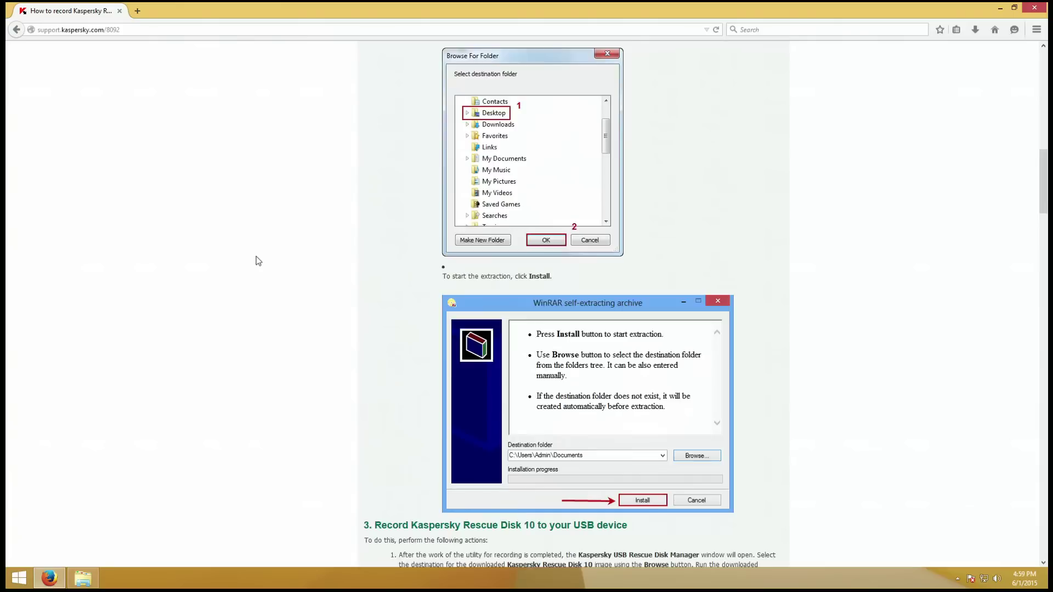
pyautogui.click(975, 29)
pyautogui.click(900, 106)
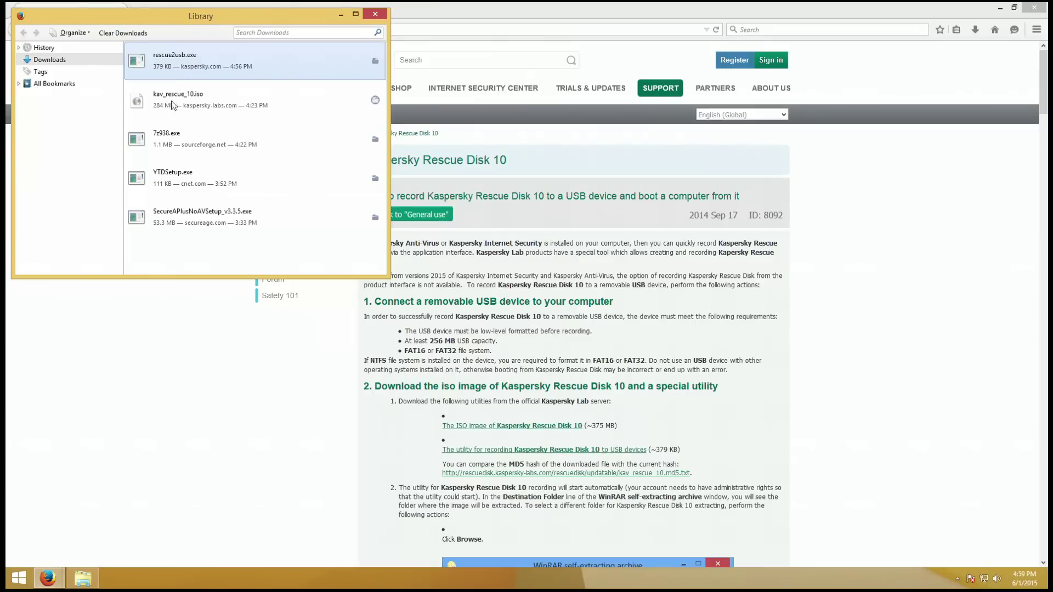
pyautogui.click(378, 16)
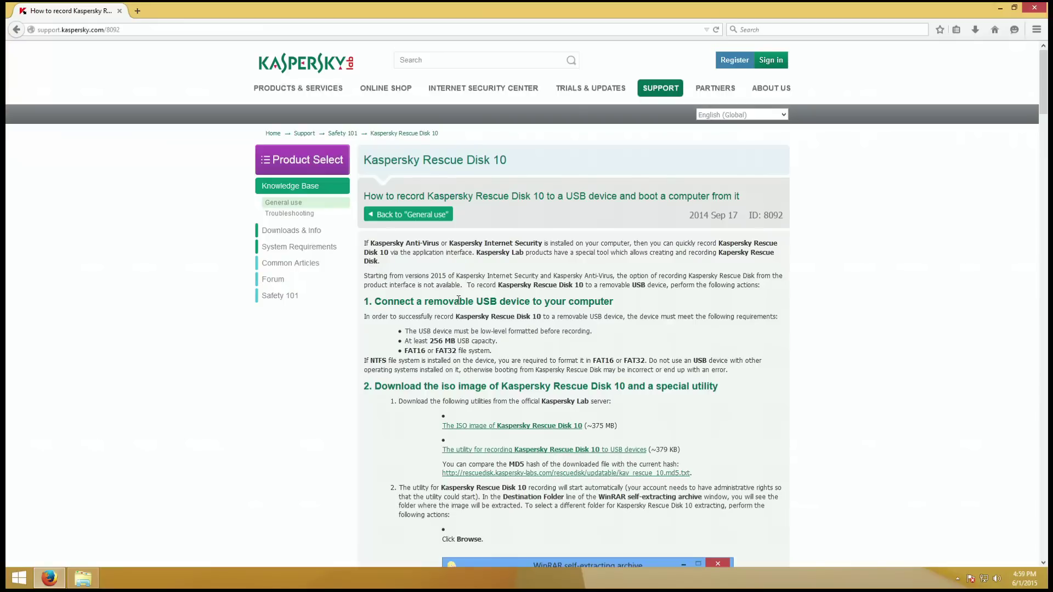
# - Run the downloaded rescue2usb.exe and extract it to the Kaspersky Rescue2Usb destination folder
pyautogui.click(975, 33)
pyautogui.click(912, 69)
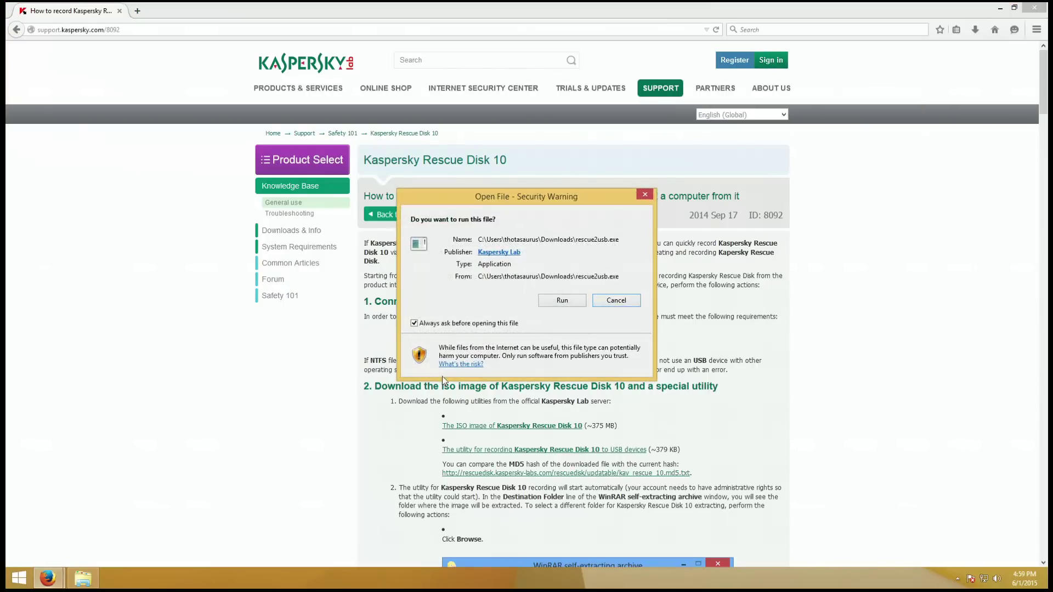
pyautogui.click(556, 302)
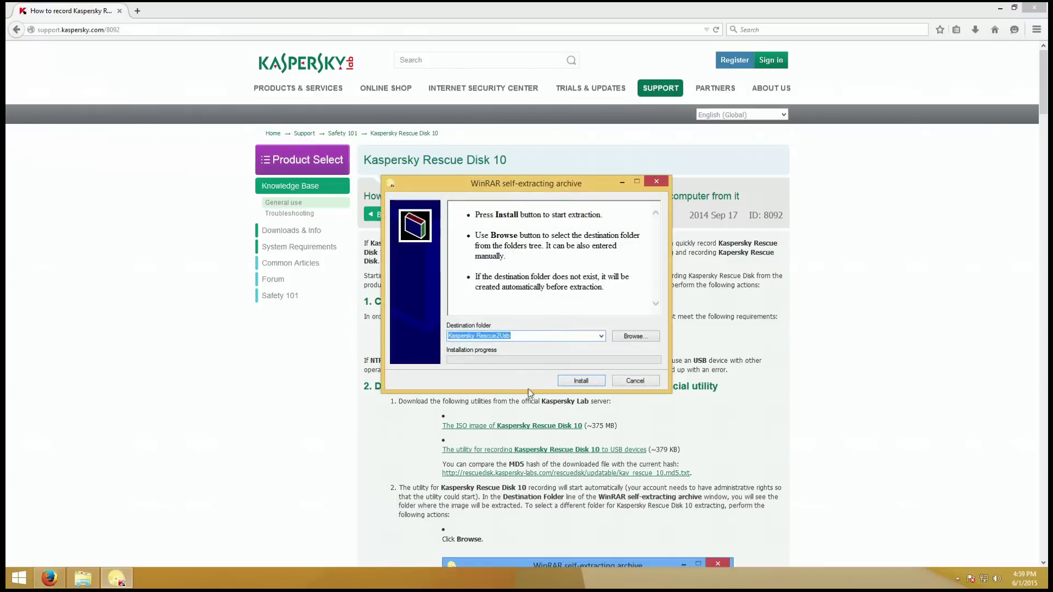
pyautogui.click(576, 381)
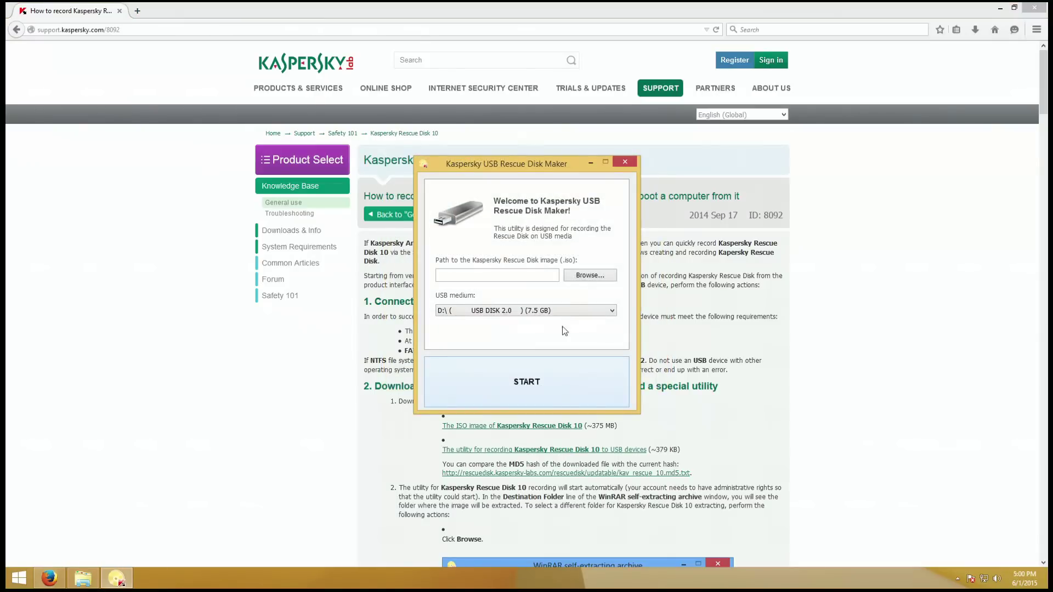
# - Load kav_rescue_10 from Downloads as the rescue image and start recording it to USB drive D:, agreeing to format the disk
pyautogui.click(590, 276)
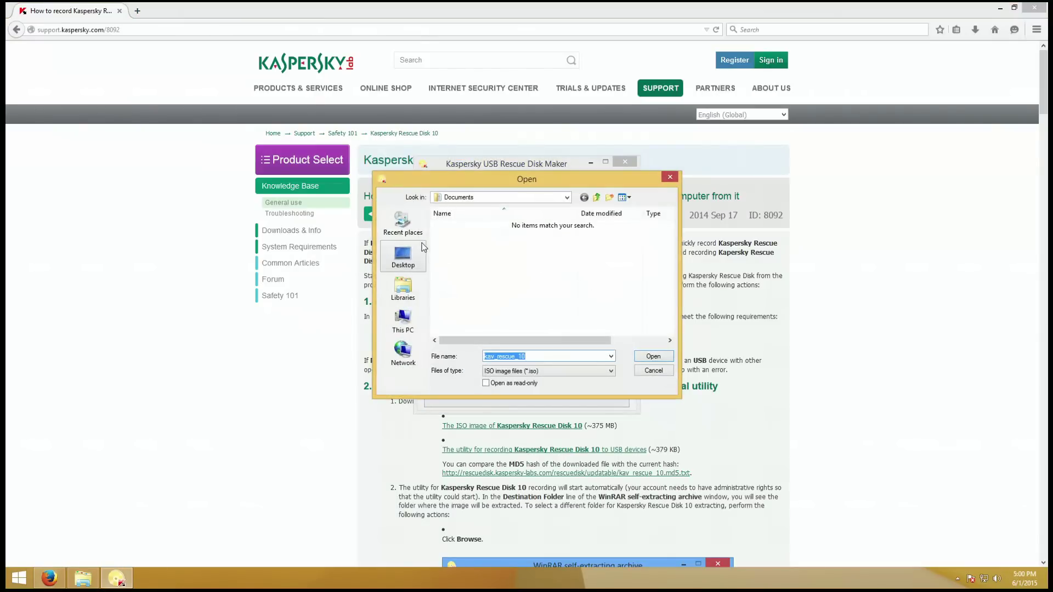
pyautogui.click(403, 320)
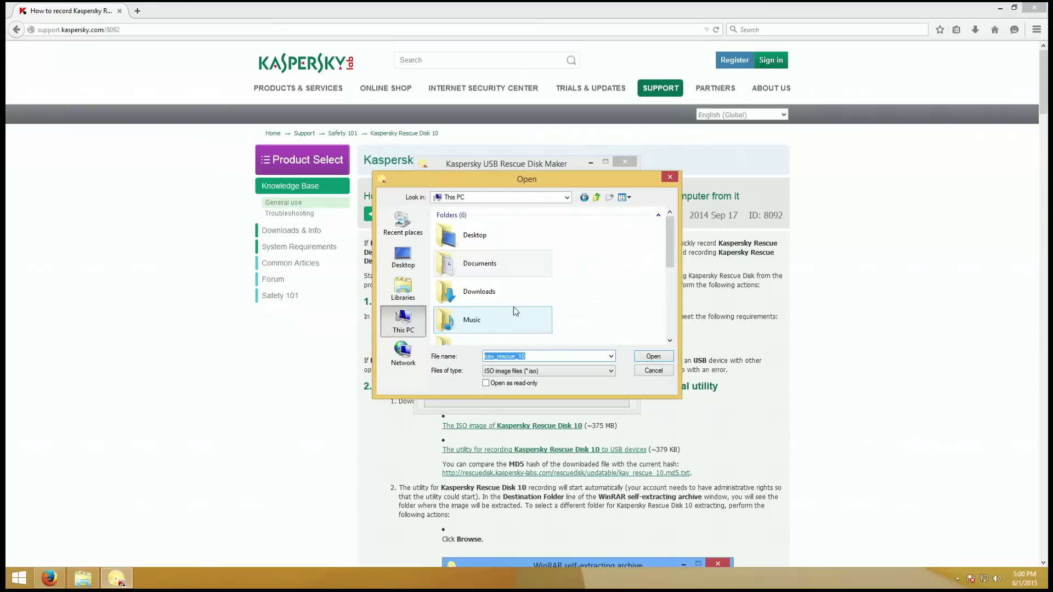
pyautogui.doubleClick(510, 296)
pyautogui.doubleClick(505, 245)
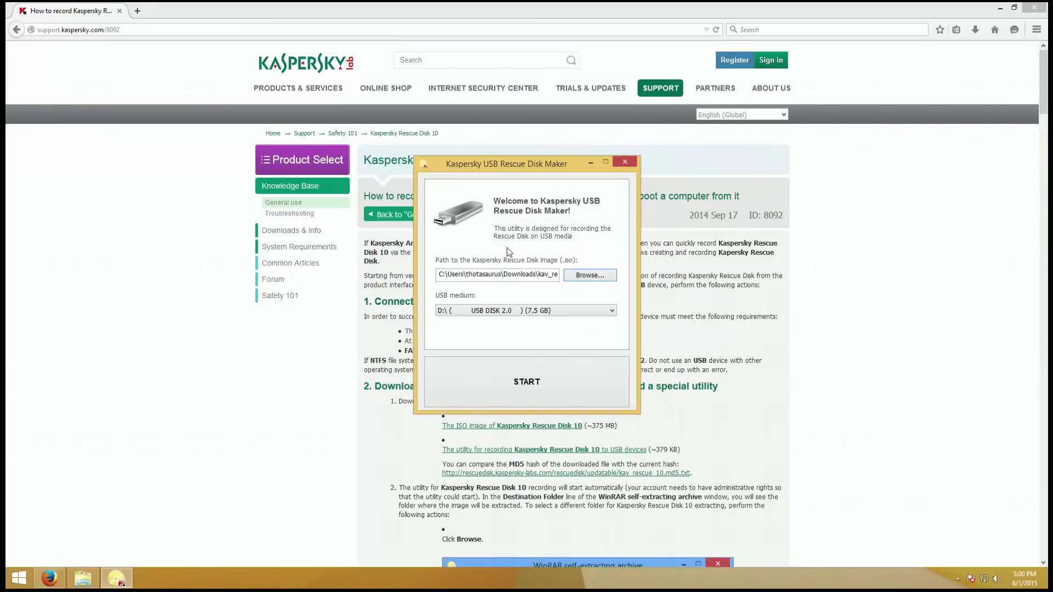
pyautogui.click(540, 382)
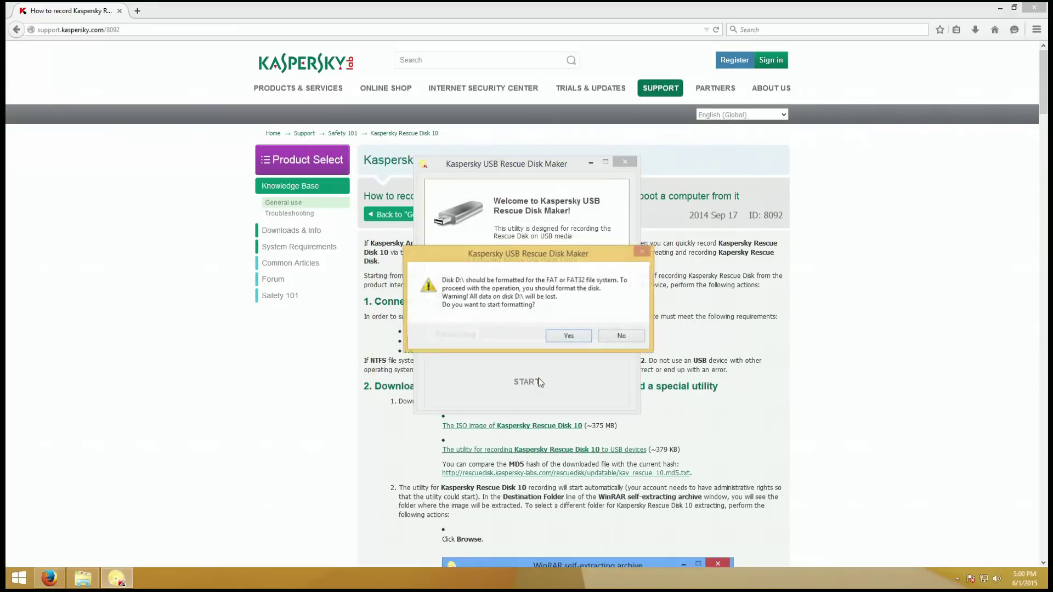
pyautogui.click(573, 334)
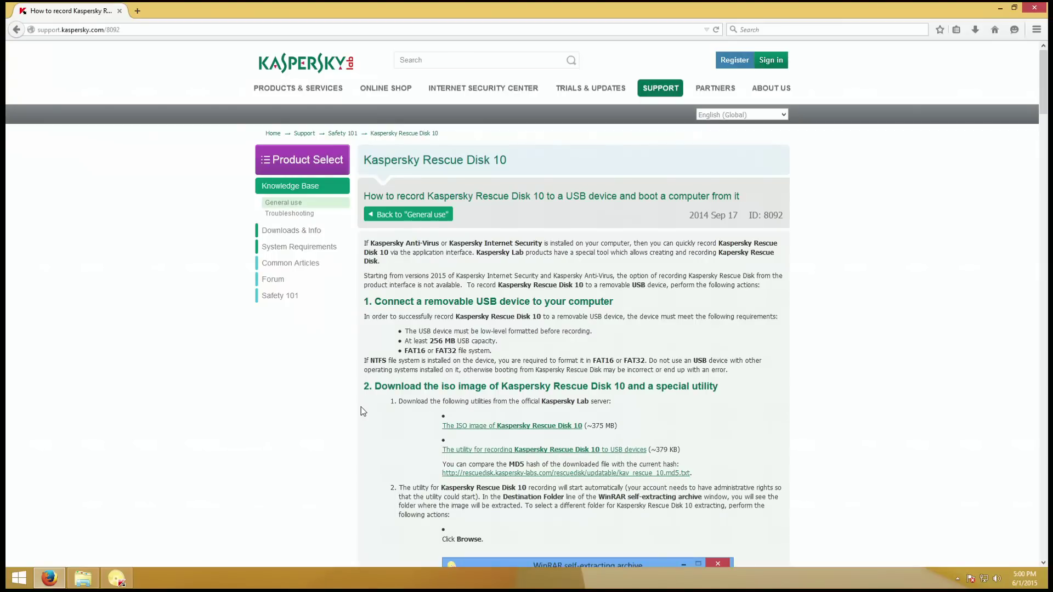
# - Skim the instruction page's section on recording to a USB device and close the browser
pyautogui.scroll(-12, 340, 386)
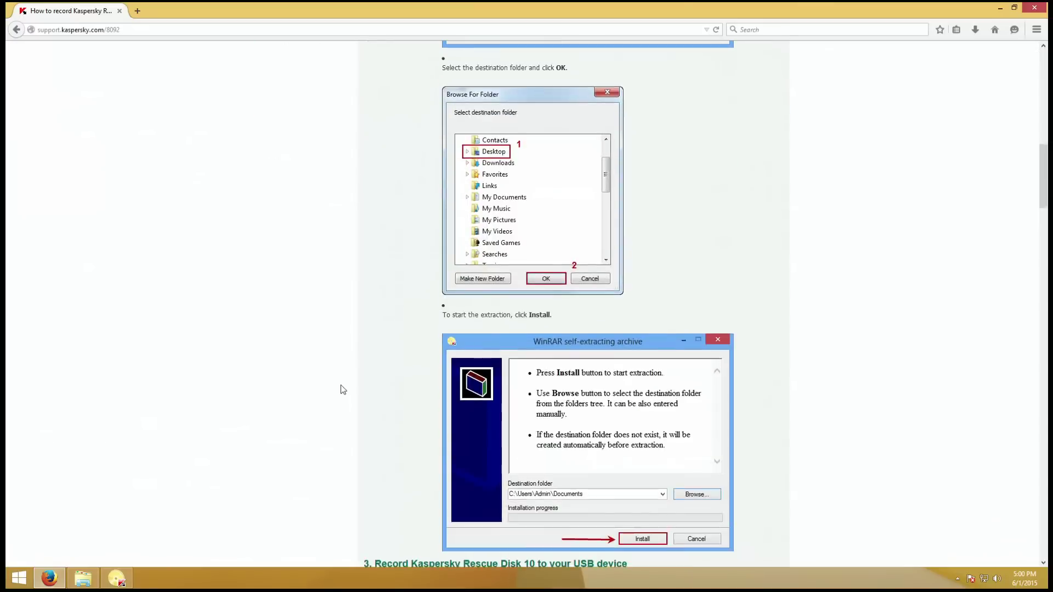
pyautogui.scroll(-13, 341, 386)
pyautogui.scroll(4, 258, 285)
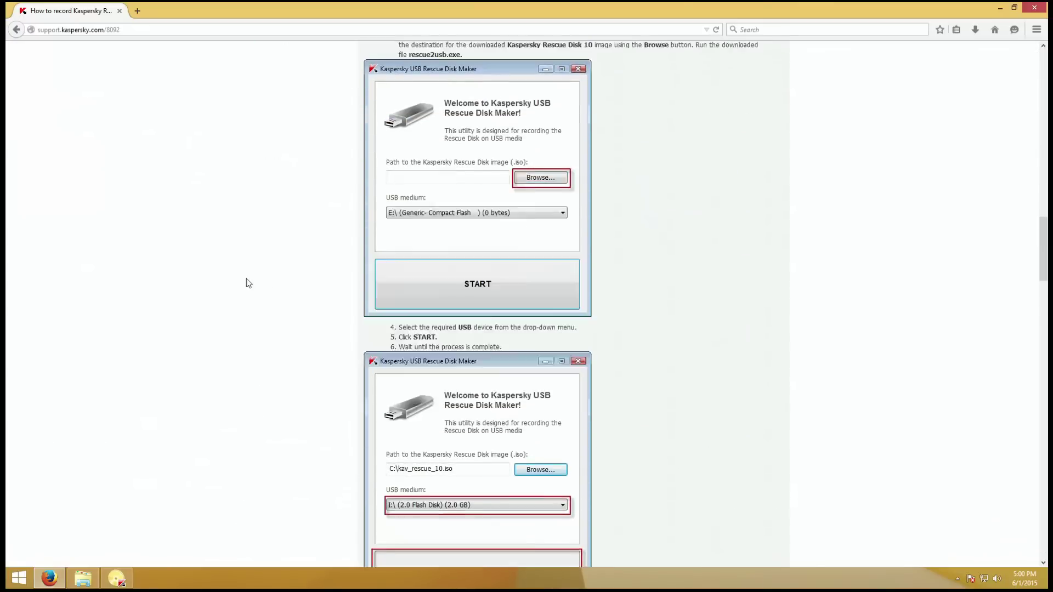
pyautogui.scroll(20, 333, 307)
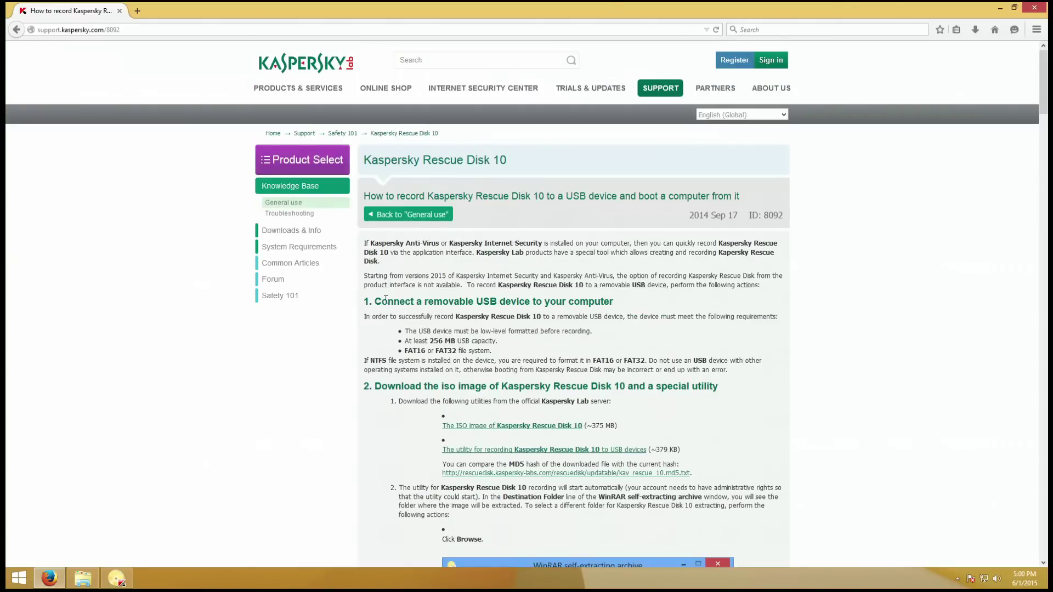
pyautogui.click(1034, 9)
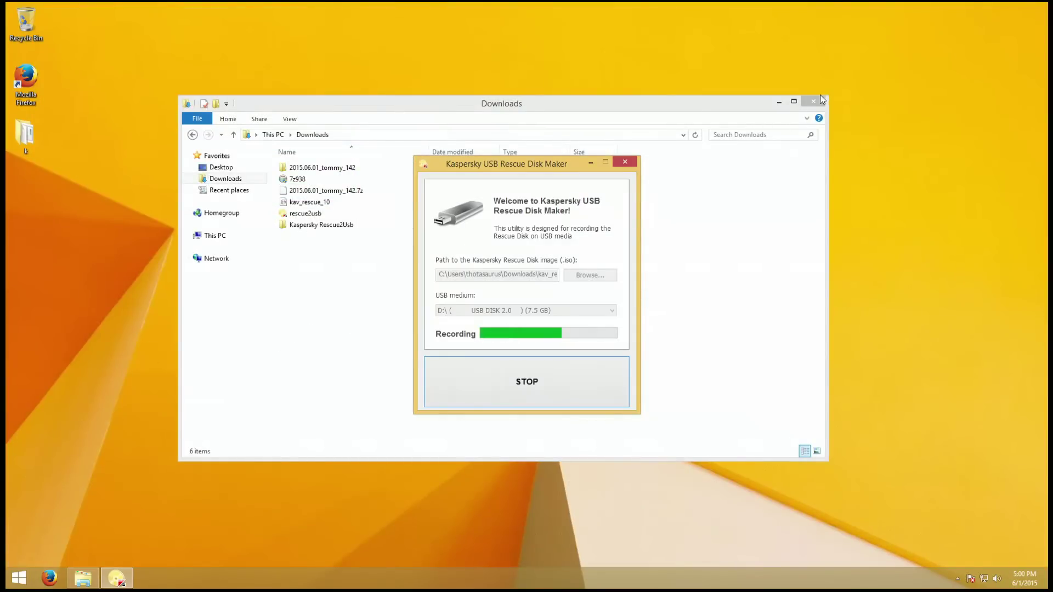
# - Open the desktop folder k, and close the Downloads window and Kaspersky USB Rescue Disk Maker
pyautogui.doubleClick(24, 133)
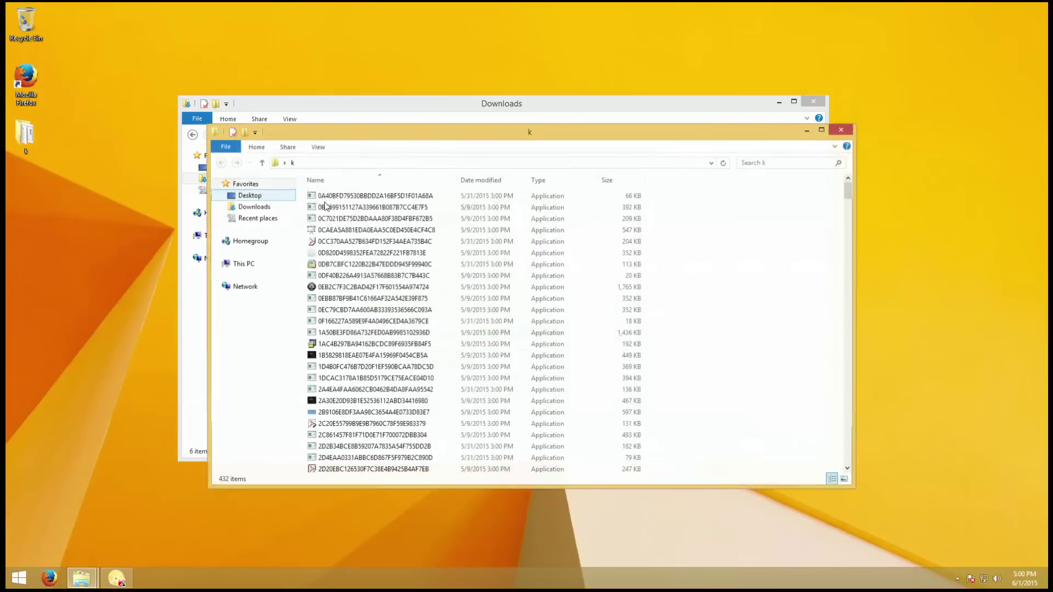
pyautogui.moveTo(850, 192); pyautogui.dragTo(823, 177)
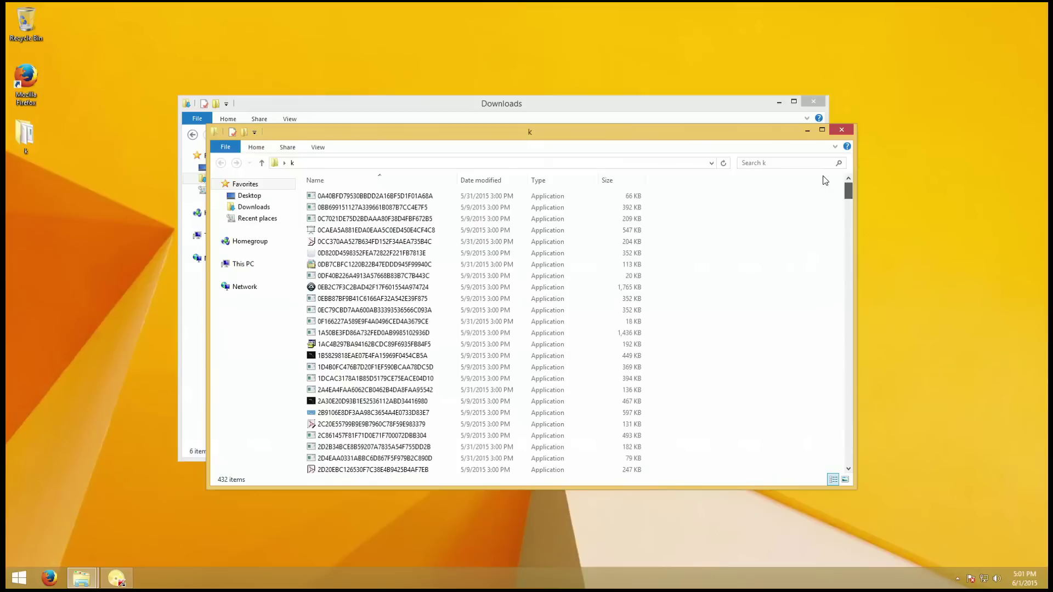
pyautogui.click(758, 117)
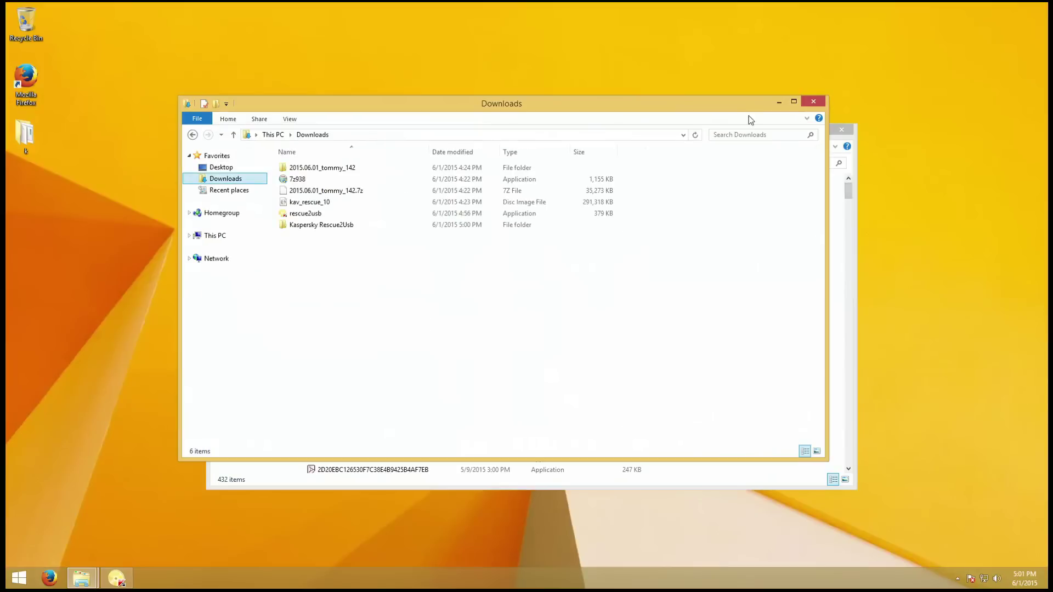
pyautogui.click(804, 104)
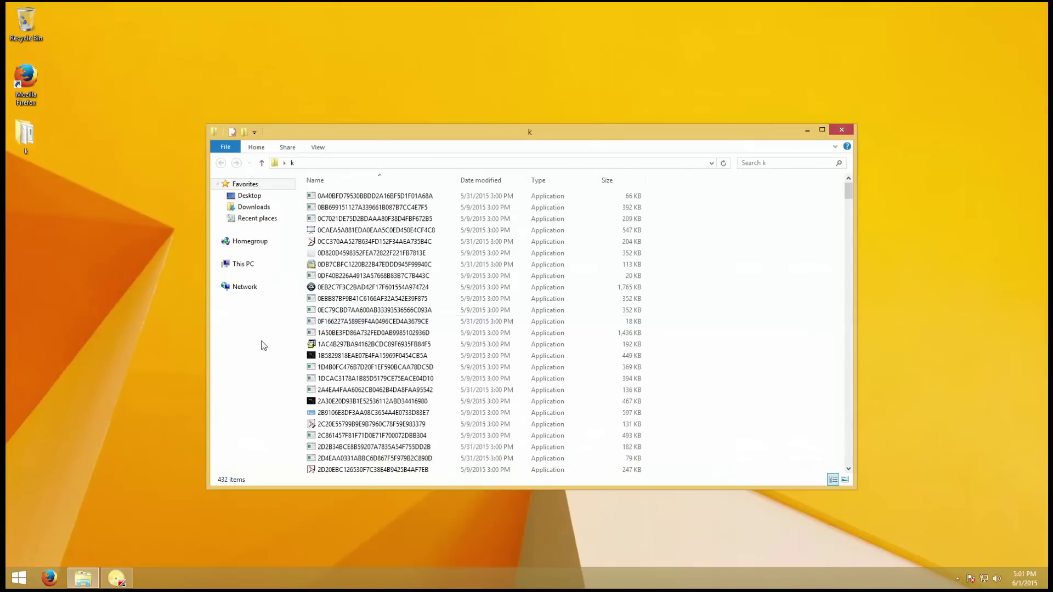
pyautogui.click(114, 579)
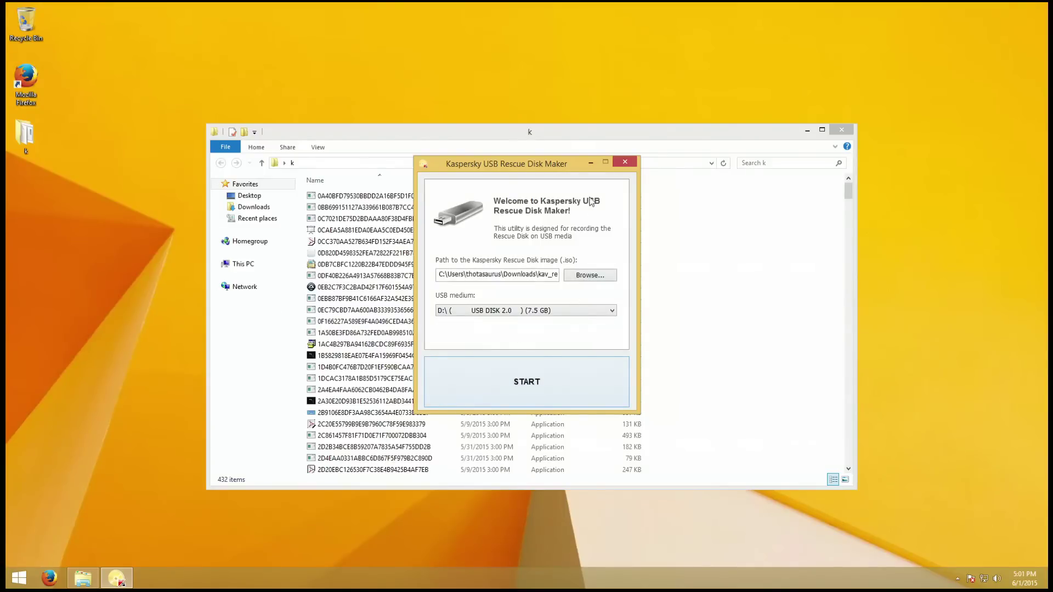
pyautogui.click(624, 163)
# - Examine the rescue folder and its help subfolder on Removable Disk (D:), and close the file window
pyautogui.click(237, 263)
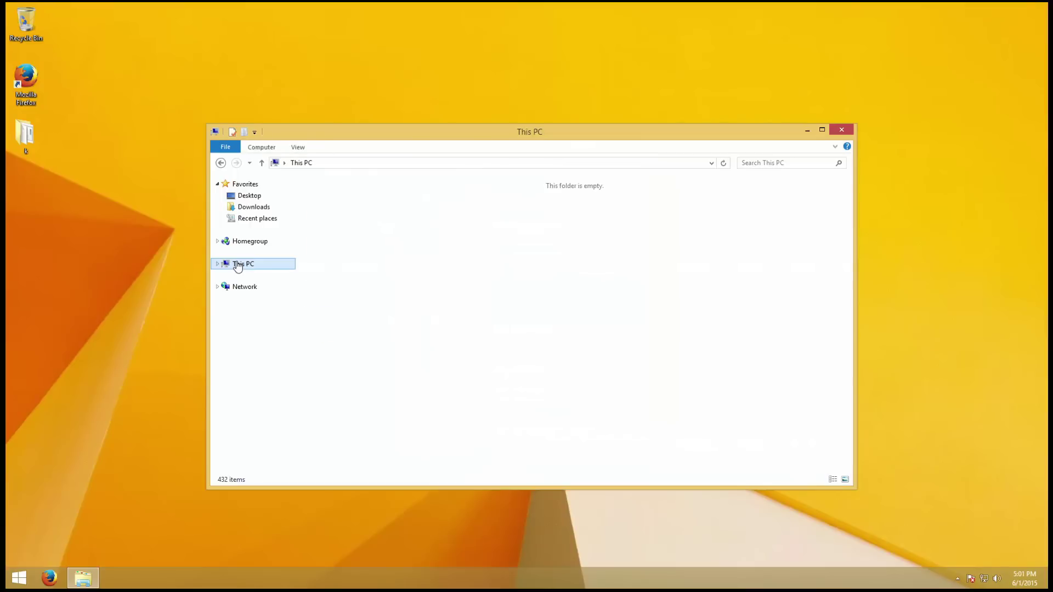
pyautogui.doubleClick(510, 295)
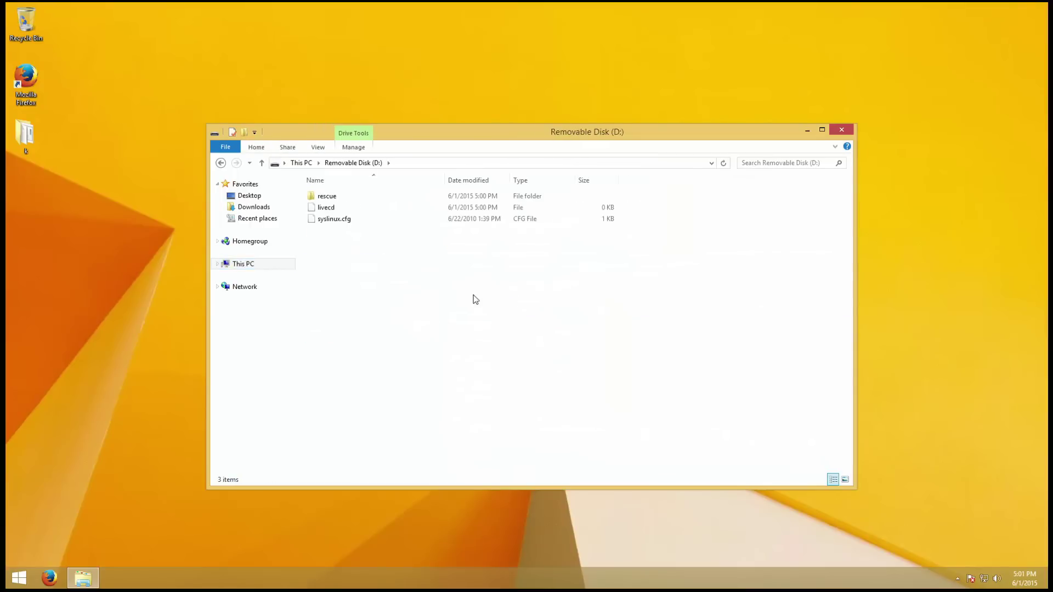
pyautogui.click(400, 196)
pyautogui.doubleClick(401, 196)
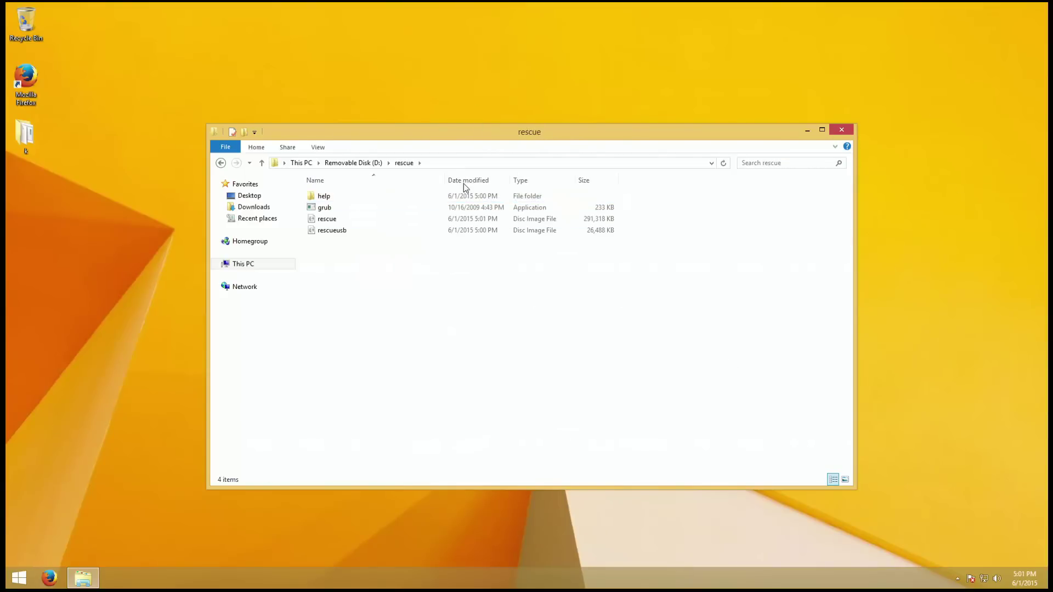
pyautogui.click(357, 207)
pyautogui.doubleClick(356, 199)
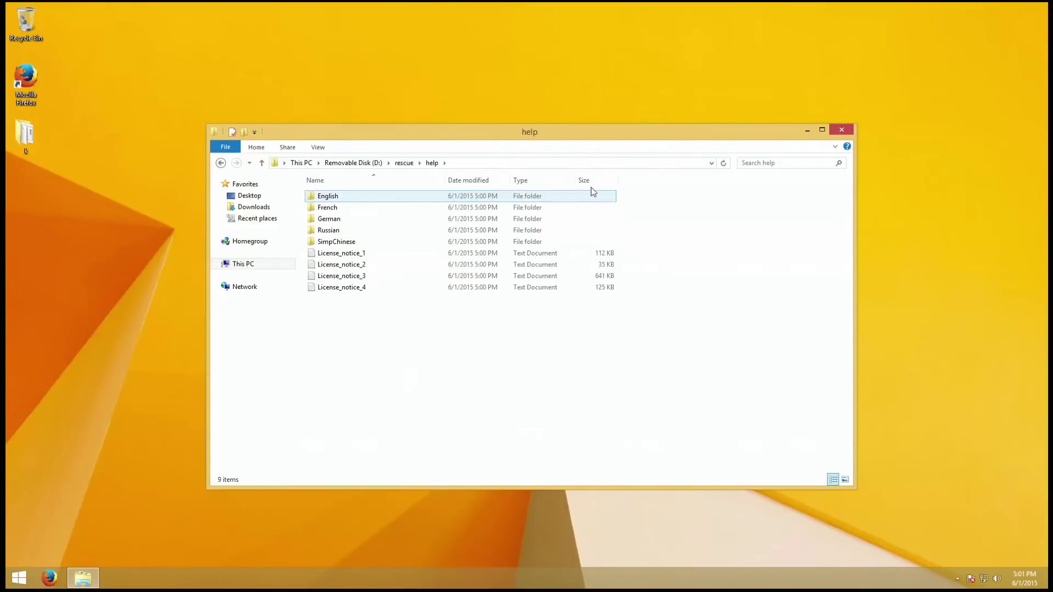
pyautogui.click(839, 131)
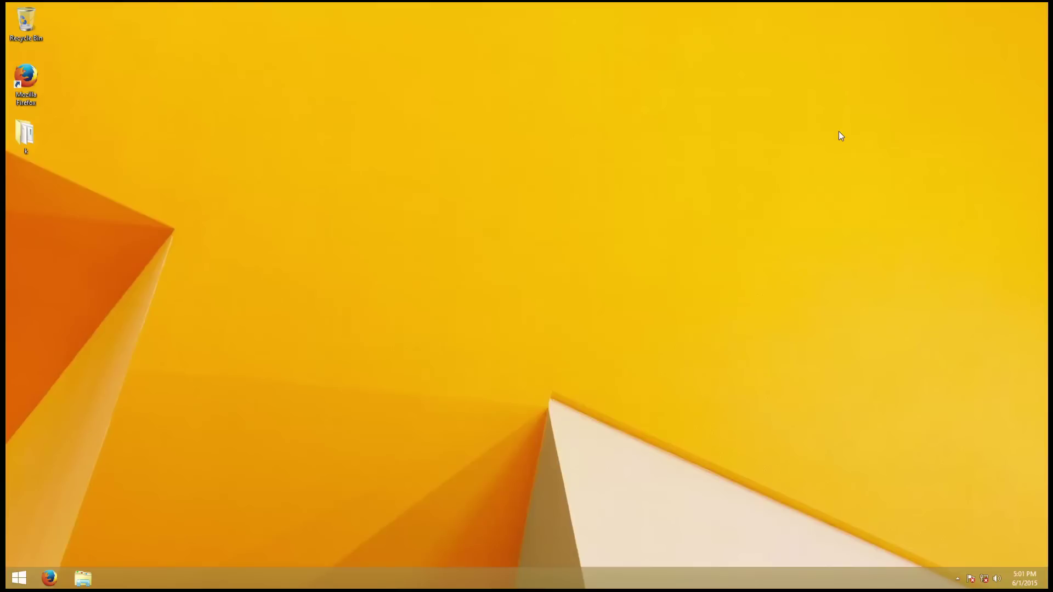
# - Open the desktop folder k, run its first nine applications together and dismiss the compatibility notice
pyautogui.click(29, 132)
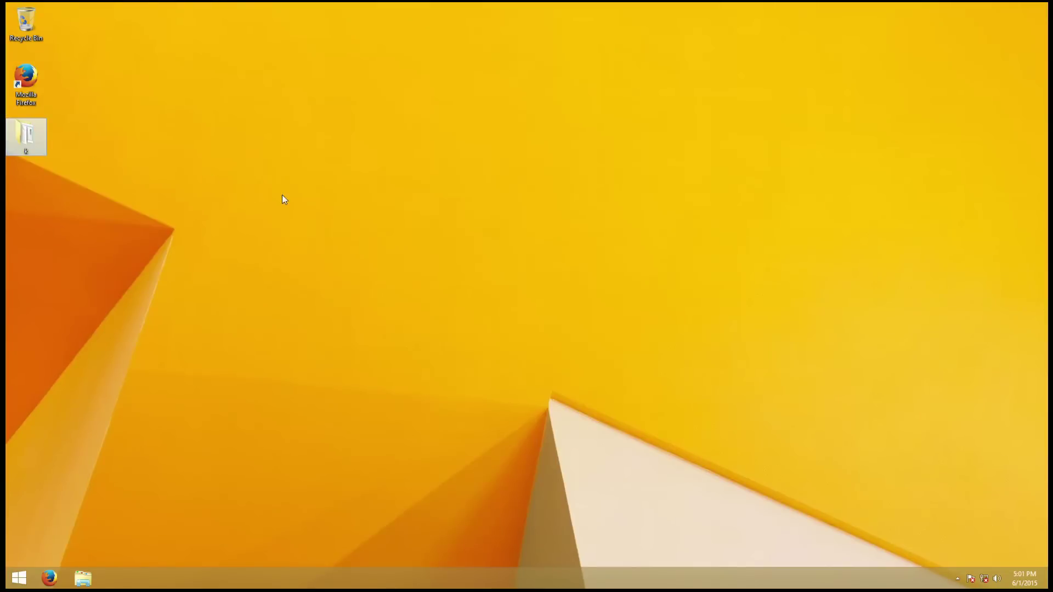
pyautogui.doubleClick(18, 146)
pyautogui.click(316, 167)
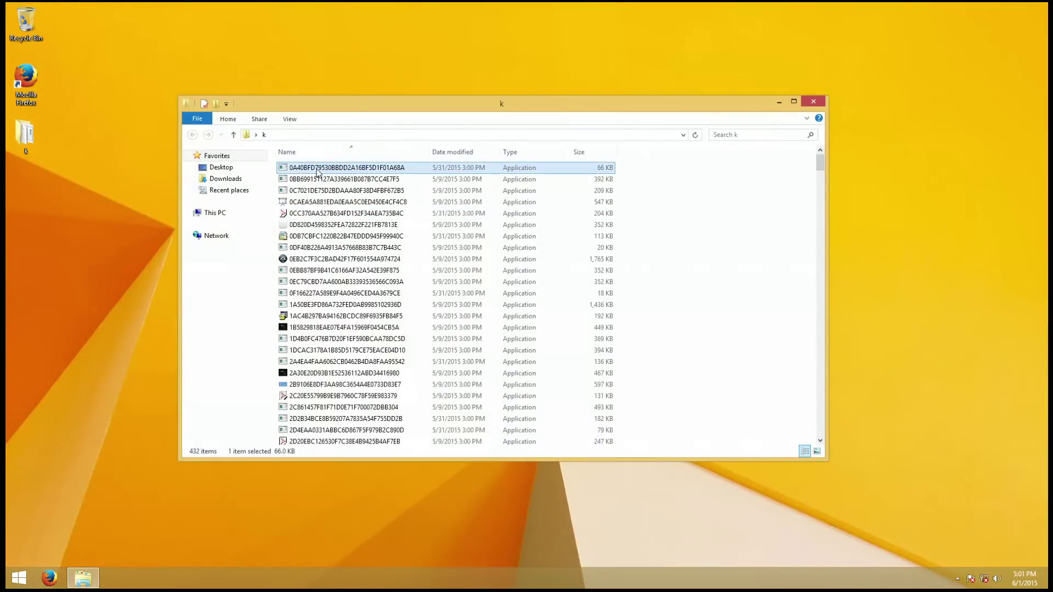
pyautogui.keyDown('shift'); pyautogui.click(318, 259); pyautogui.keyUp('shift')
pyautogui.press('Return')
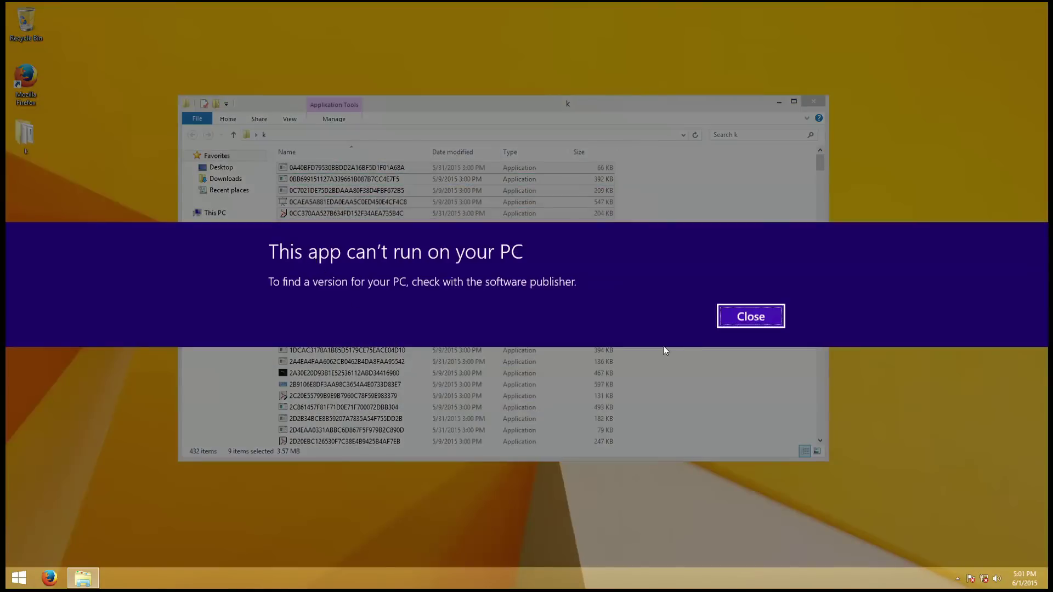
pyautogui.click(747, 328)
# - Run the next five applications in folder k, from the one starting with 0EBB87BF through 1AC4B297
pyautogui.click(387, 270)
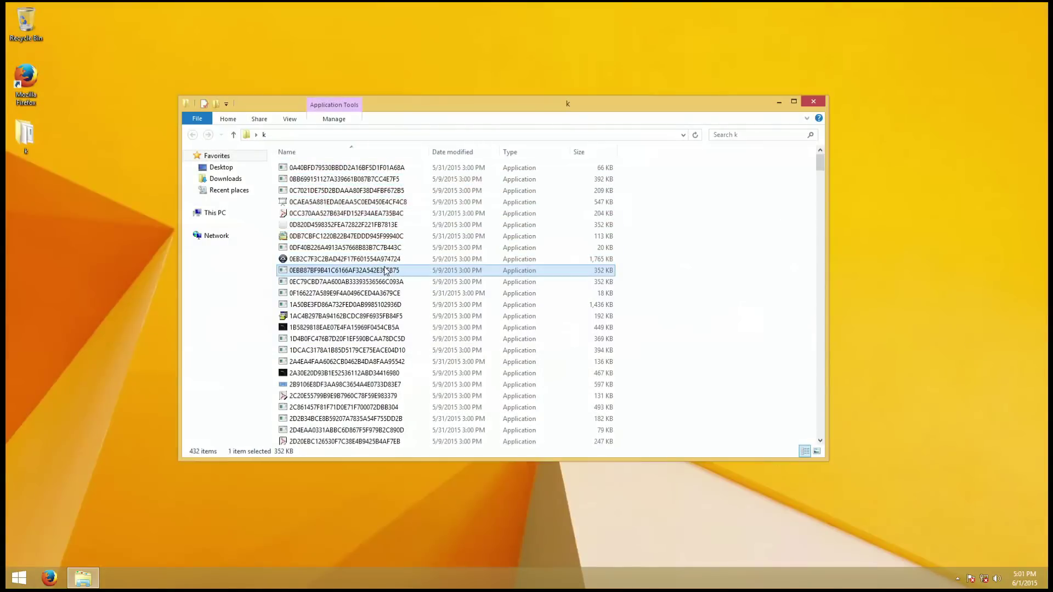
pyautogui.keyDown('shift'); pyautogui.click(380, 317); pyautogui.keyUp('shift')
pyautogui.press('Return')
# - Run the four applications from 1B582981 through 2A4EA4FA in folder k and dismiss the compatibility notice
pyautogui.click(381, 331)
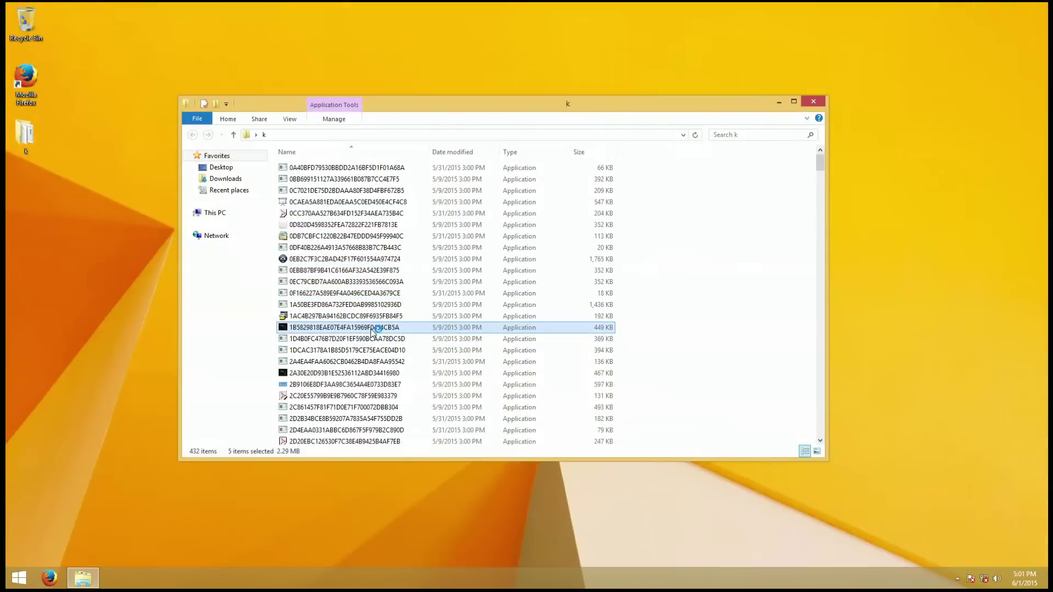
pyautogui.keyDown('shift'); pyautogui.click(369, 360); pyautogui.keyUp('shift')
pyautogui.press('Return')
pyautogui.press('Return')
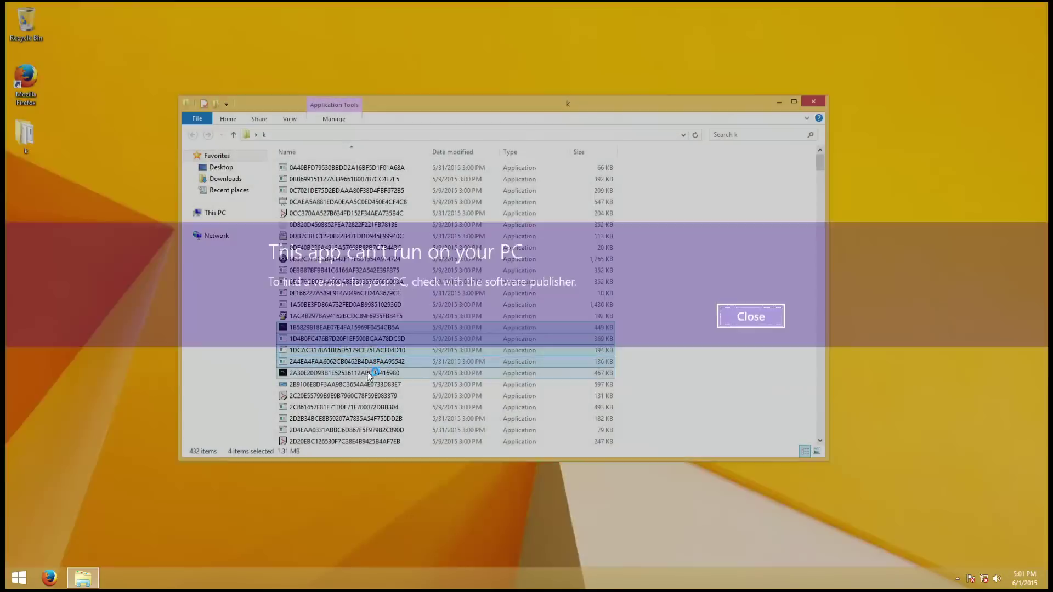
# - Select the application starting with 2A30E20D and choose to download and install the .NET Framework 3.5 feature
pyautogui.click(369, 375)
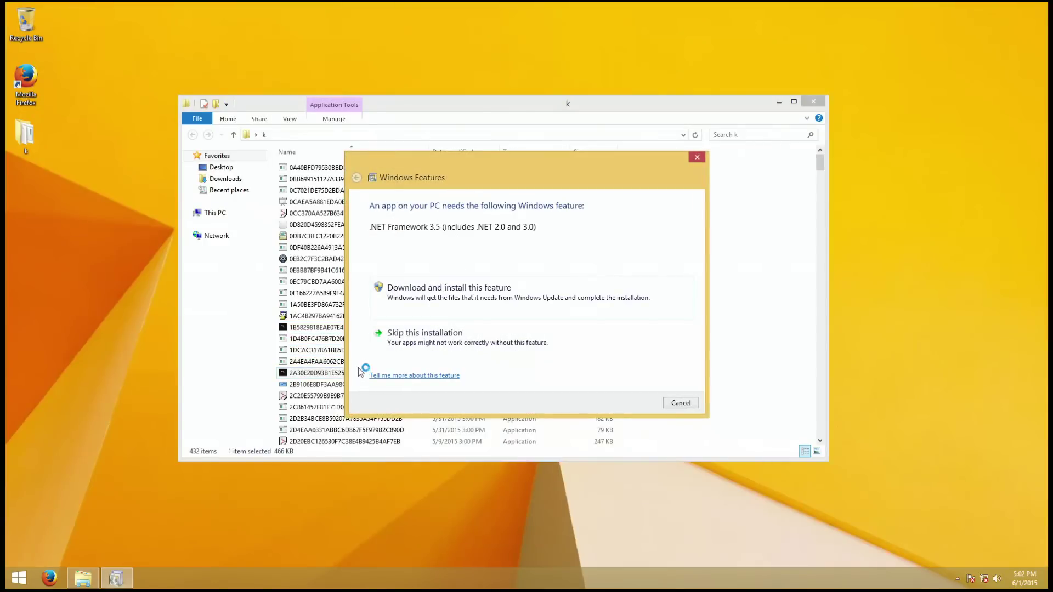
pyautogui.click(409, 288)
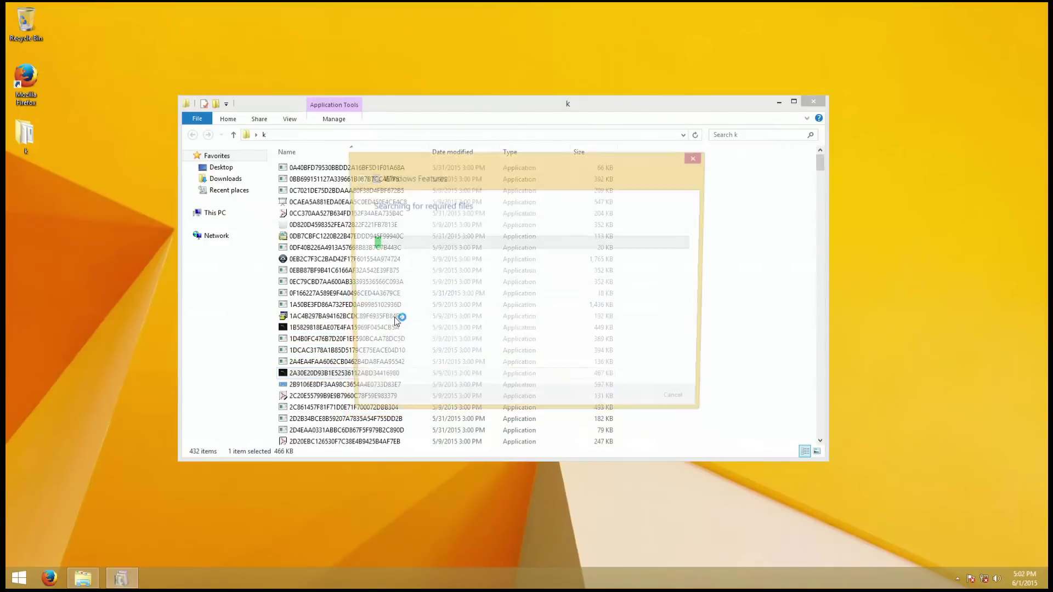
# - Run the applications starting with 2C861457, 2C20E557, 2D2B34BC and 2D20EBC1 in folder k
pyautogui.click(324, 408)
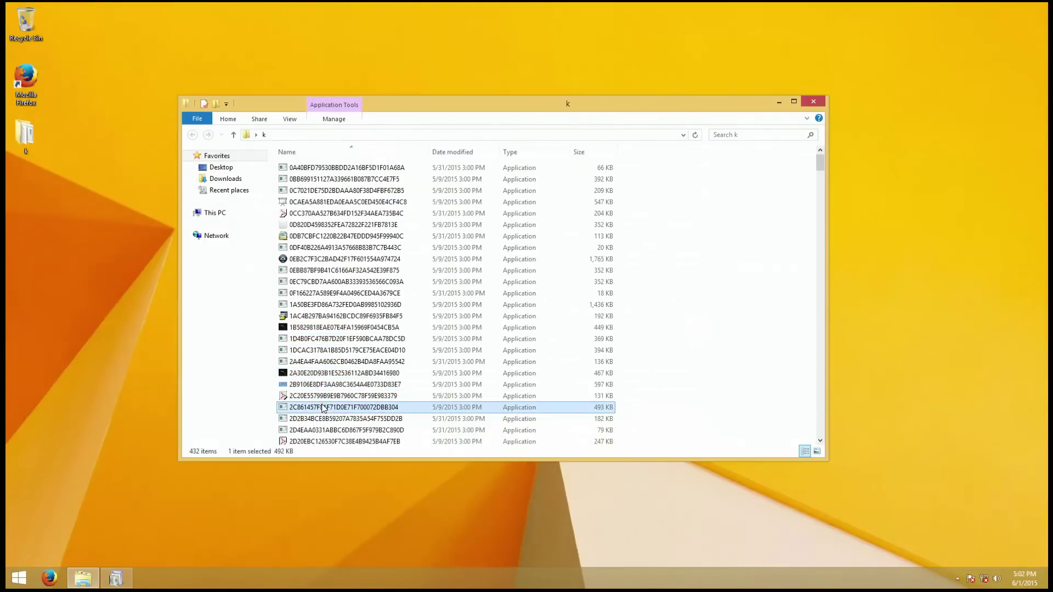
pyautogui.doubleClick(329, 419)
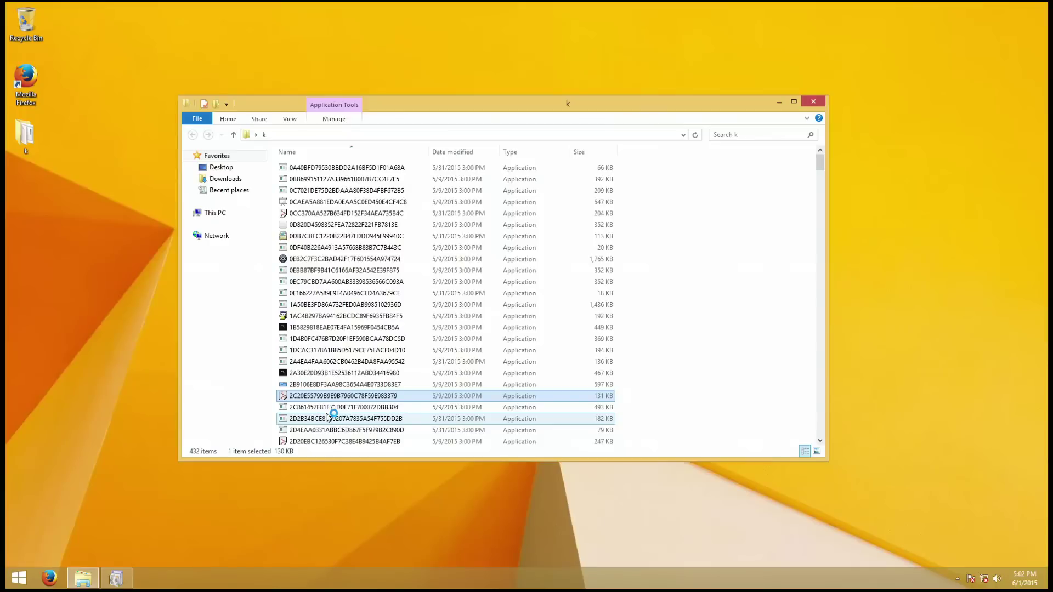
pyautogui.click(336, 442)
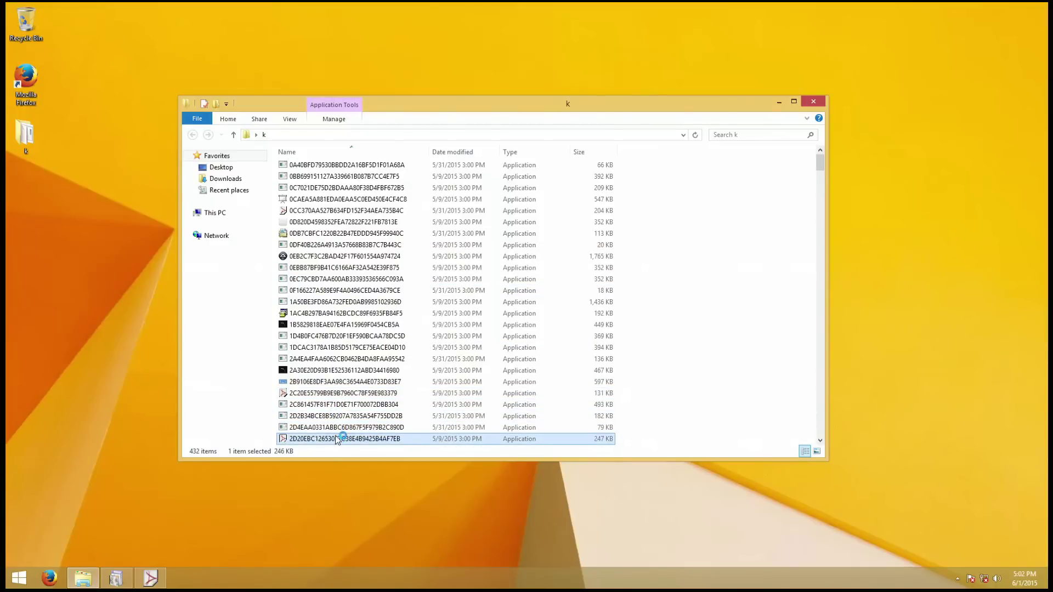
# - Run the five applications from 2F08D1F1 through 3DCCBFD1 together and dismiss the compatibility notice
pyautogui.scroll(-4, 335, 436)
pyautogui.moveTo(671, 363); pyautogui.dragTo(552, 311)
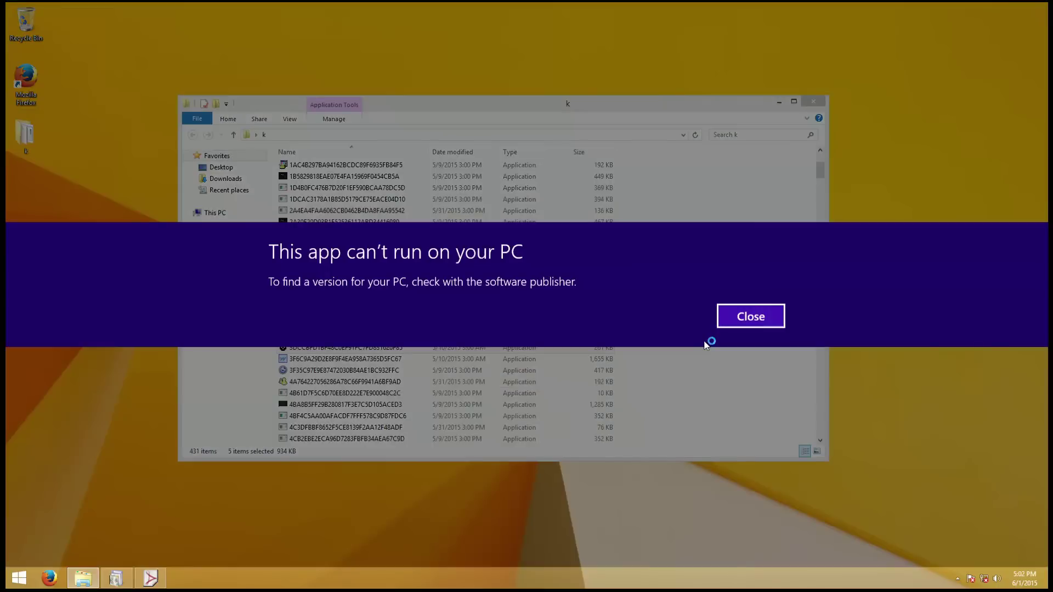
pyautogui.click(738, 321)
# - Run the three applications from 4CB2EBE2 through 4D6C045C plus 4E57B42A, and close the stopped program 2F08D1F1
pyautogui.moveTo(666, 363); pyautogui.dragTo(544, 338)
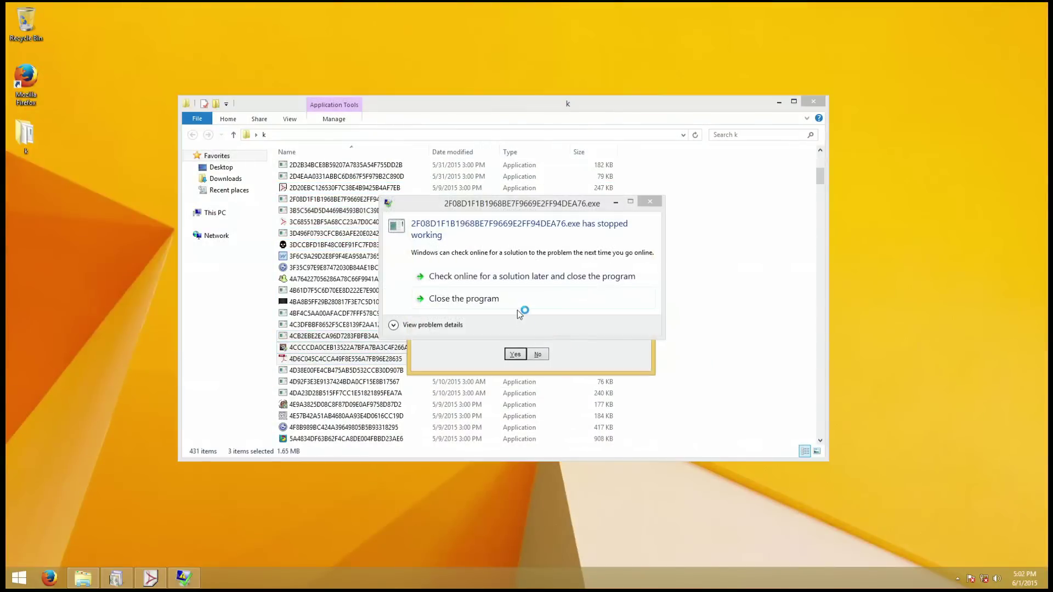
pyautogui.click(521, 298)
pyautogui.click(494, 417)
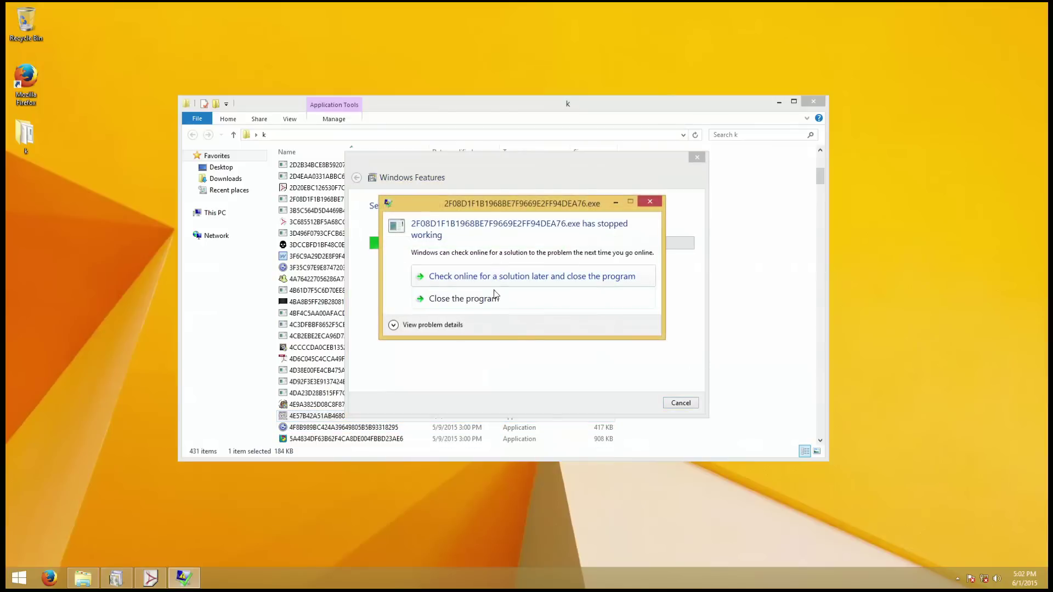
pyautogui.click(496, 299)
# - Run the five applications from 7AC9EDD5 through 7CD87C49 together, and dismiss the crash report and compatibility notice
pyautogui.scroll(-6, 757, 301)
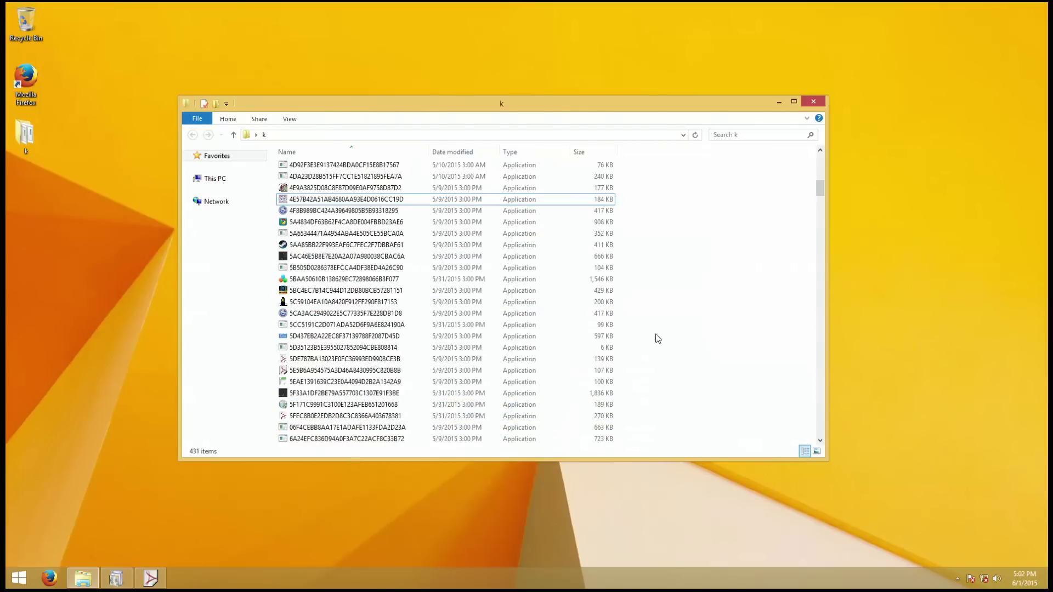
pyautogui.scroll(-7, 658, 338)
pyautogui.moveTo(752, 386); pyautogui.dragTo(602, 340)
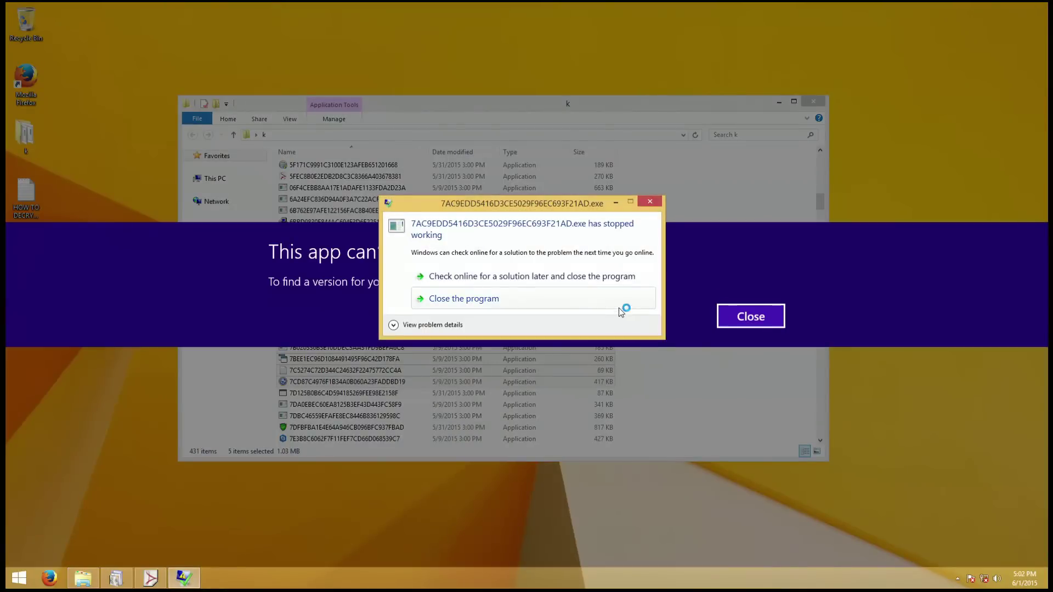
pyautogui.click(619, 308)
pyautogui.click(746, 316)
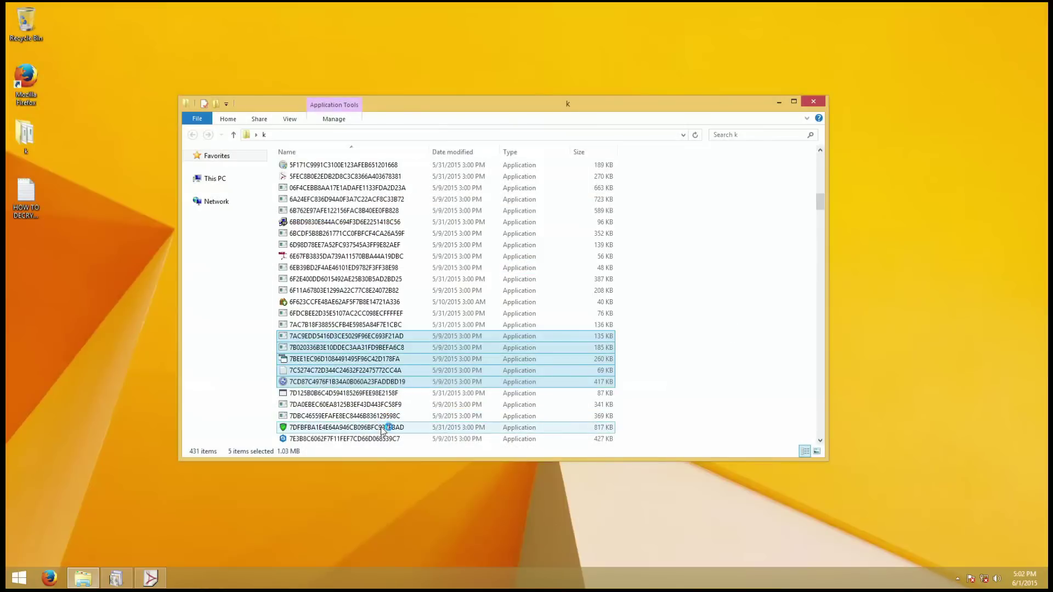
# - Run the application starting with 7DFBFBA1 and close the AntiVirus Pro 2017 window
pyautogui.doubleClick(382, 428)
pyautogui.scroll(-4, 382, 431)
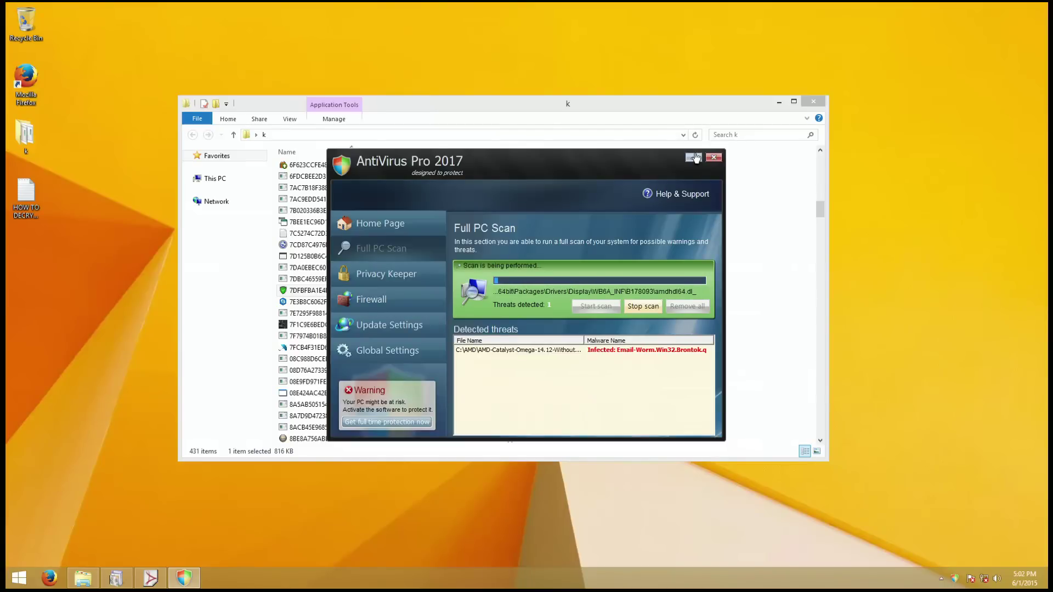
pyautogui.click(713, 158)
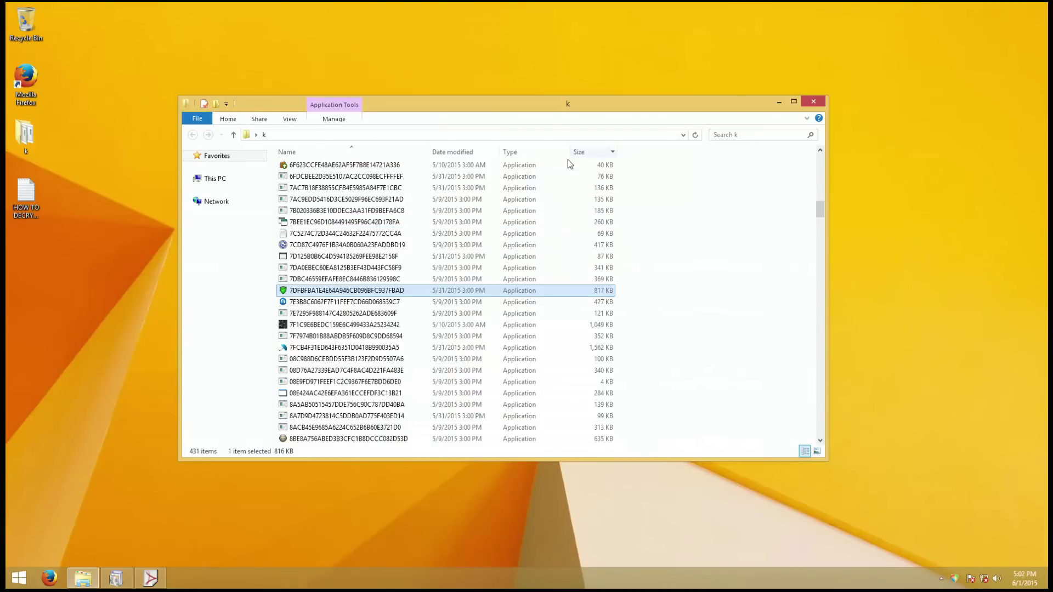
# - Run the applications starting with 7FCB4F31, 8D87D9CC, 8A7D9D47 and 9E5AF645, and dismiss the compatibility notice
pyautogui.doubleClick(597, 348)
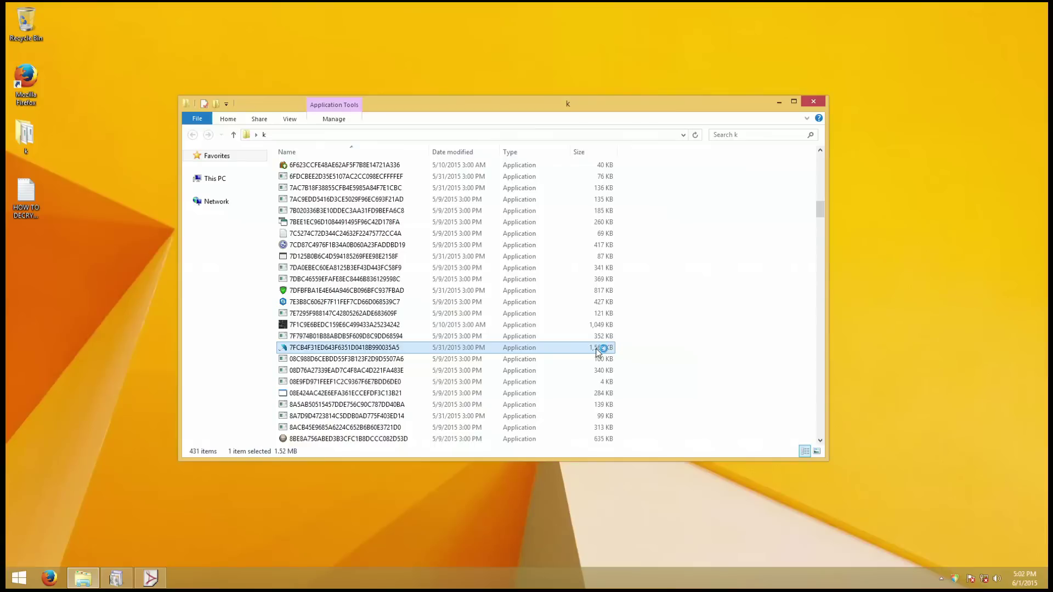
pyautogui.scroll(-3, 608, 359)
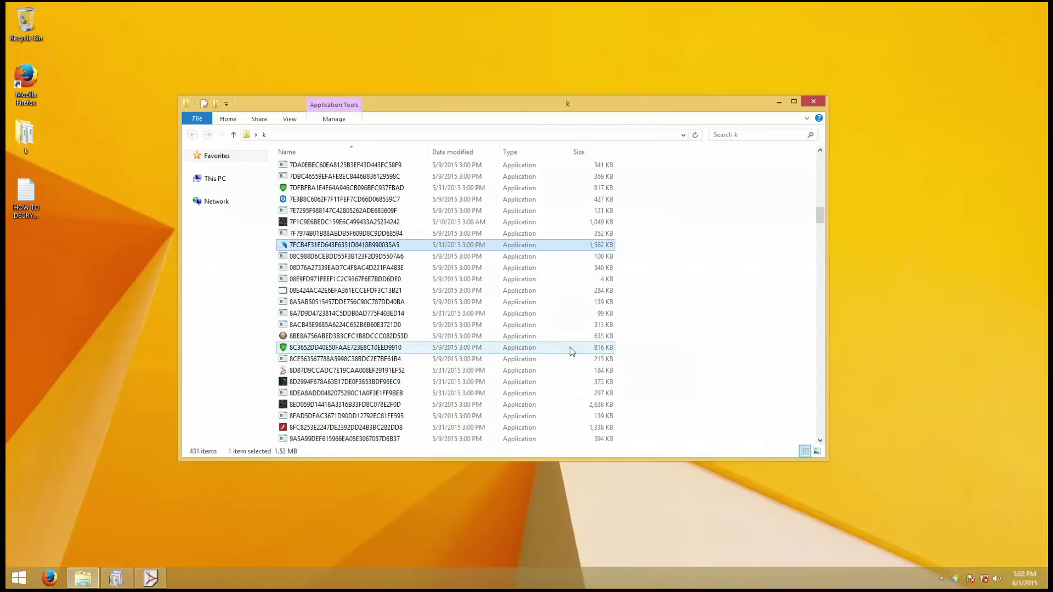
pyautogui.doubleClick(557, 370)
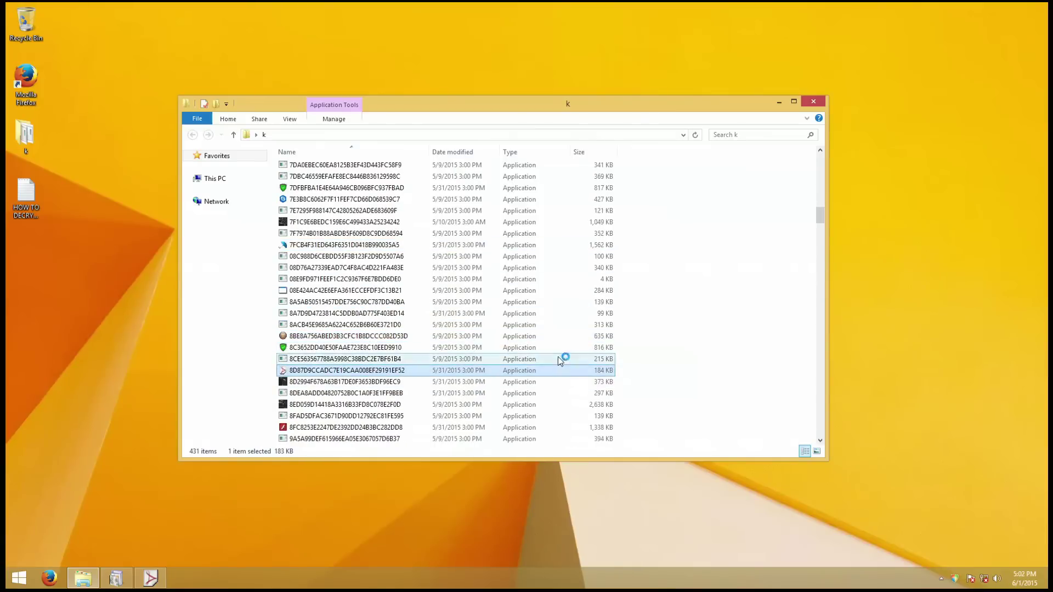
pyautogui.scroll(-2, 554, 351)
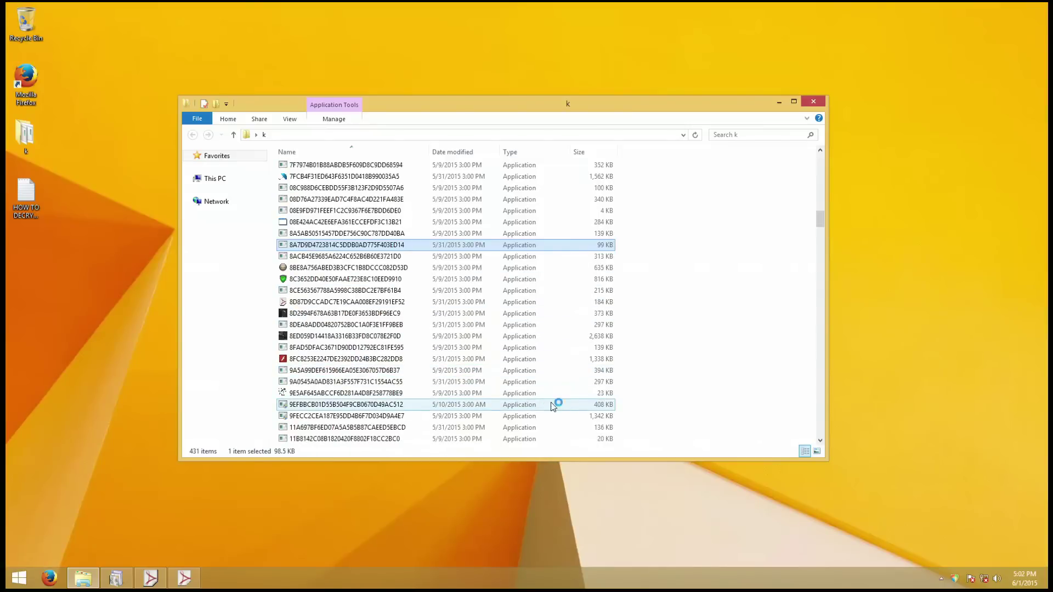
pyautogui.doubleClick(533, 396)
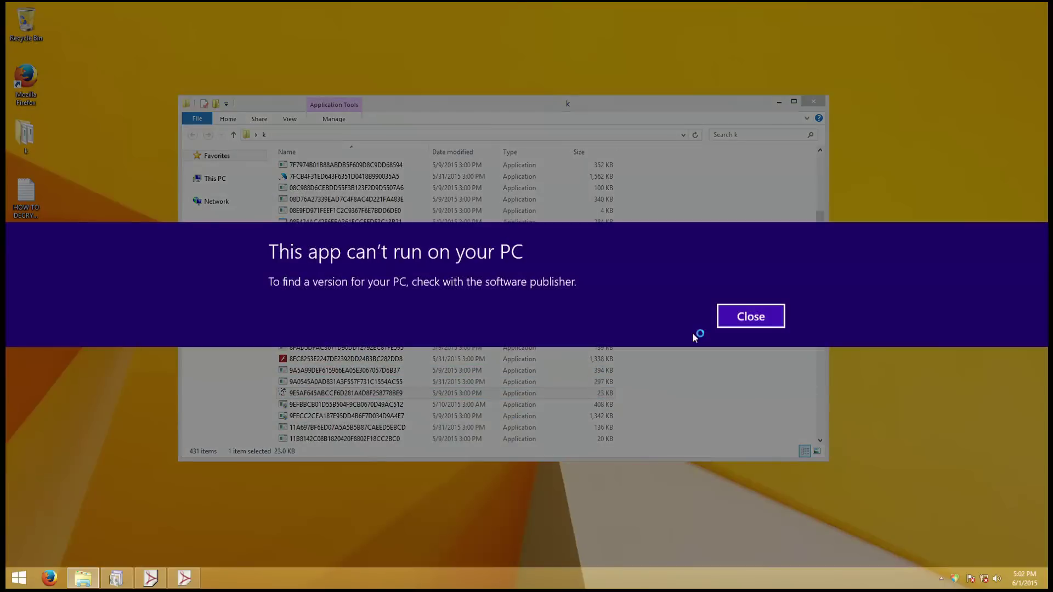
pyautogui.click(749, 315)
# - Run the applications starting with 8FC8253E and 9FECC2CE, skipping the .NET Framework 3.5 installation
pyautogui.doubleClick(475, 361)
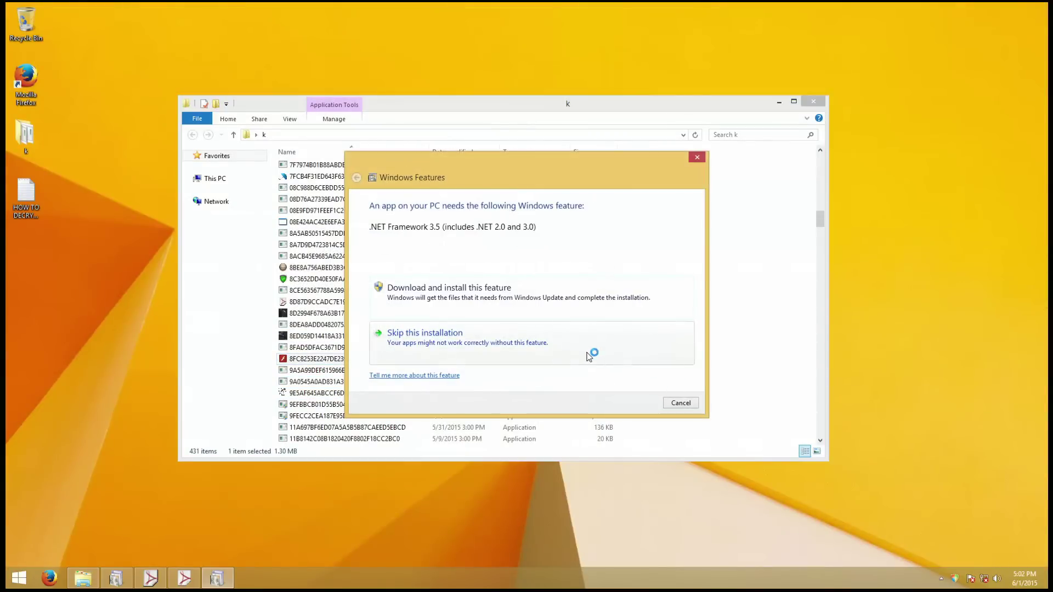
pyautogui.click(588, 356)
pyautogui.click(499, 420)
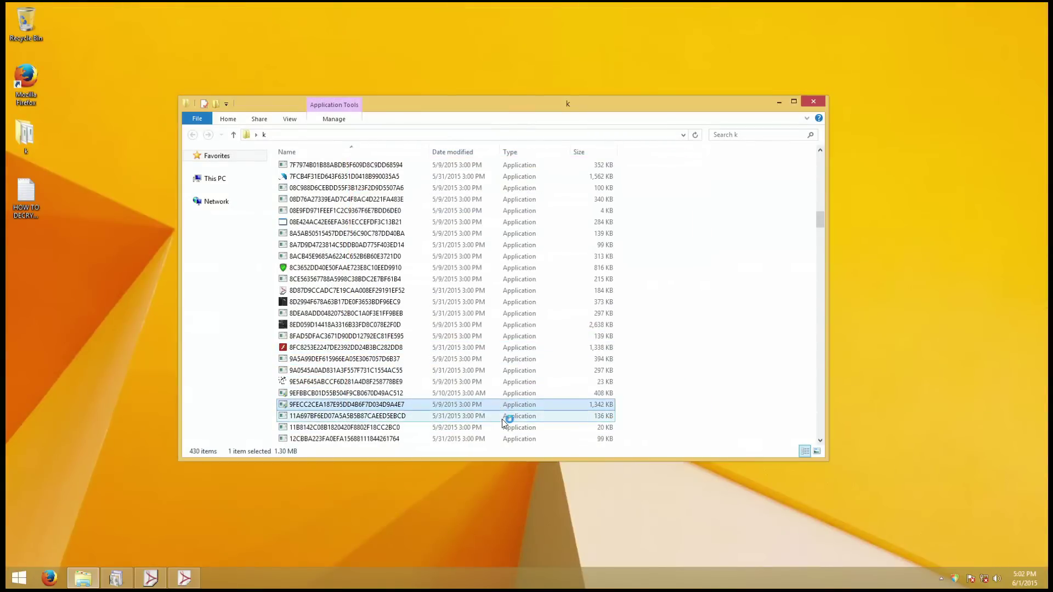
# - Run the applications starting with 29D0960D, 23B65E4A and 21D99A47, and dismiss the compatibility notice
pyautogui.scroll(-6, 502, 420)
pyautogui.click(515, 371)
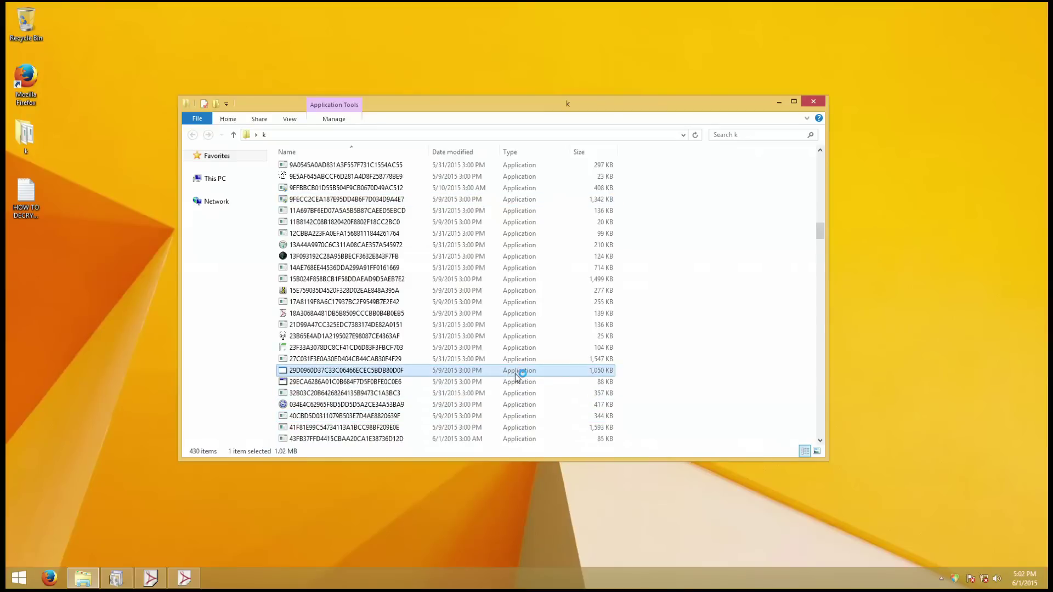
pyautogui.click(468, 336)
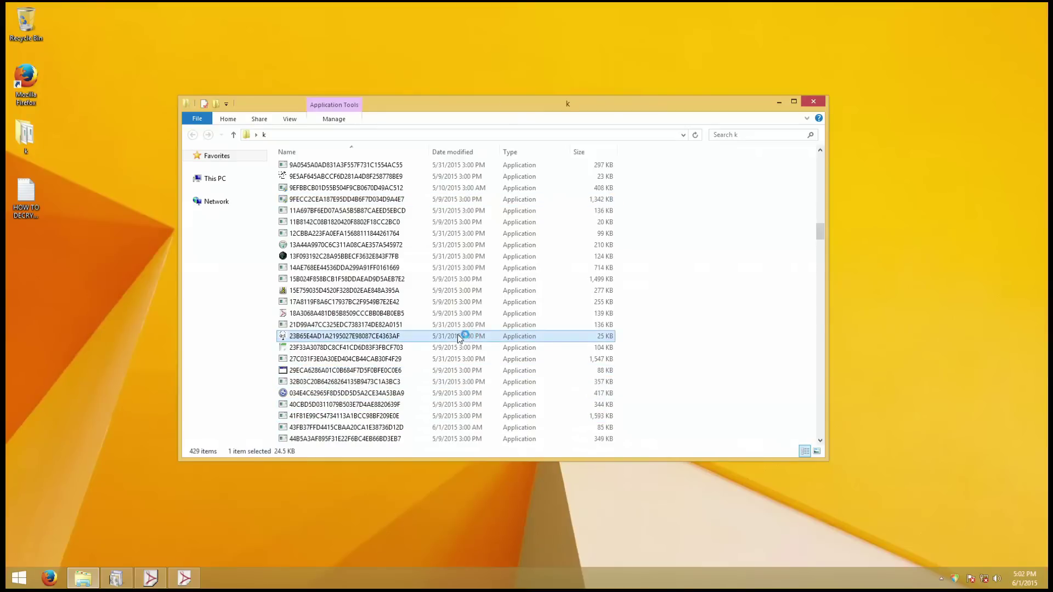
pyautogui.doubleClick(424, 324)
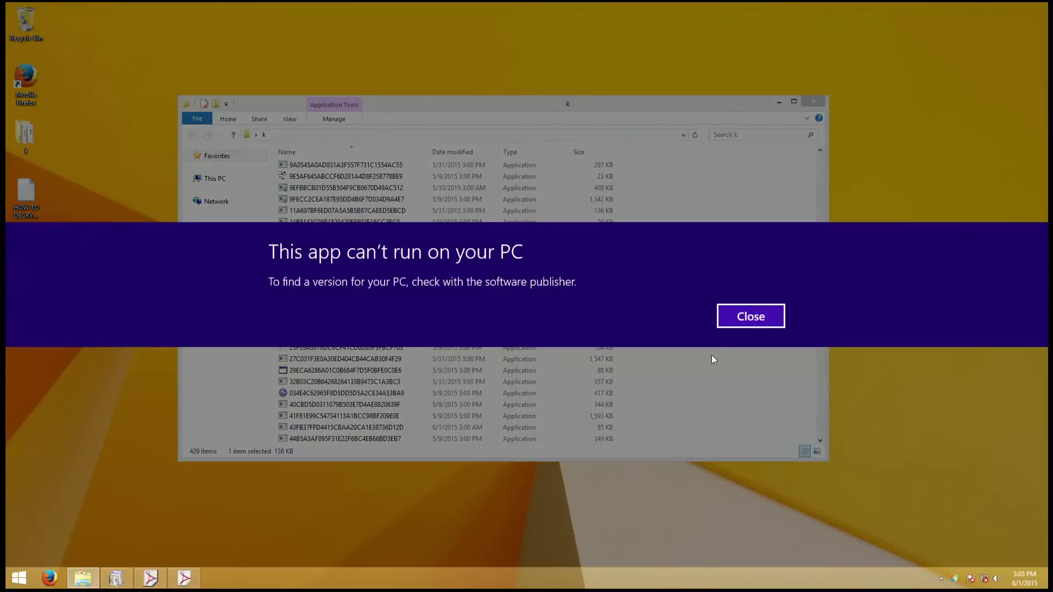
pyautogui.click(766, 312)
# - Run the applications starting with 50C147B9 and 051DF208 in folder k
pyautogui.scroll(-3, 707, 357)
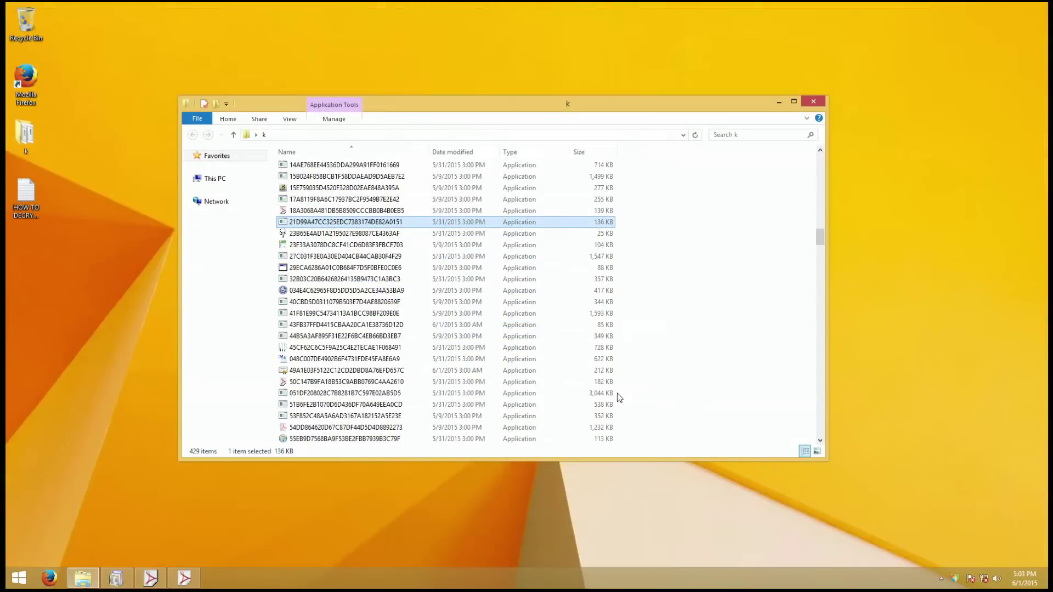
pyautogui.doubleClick(581, 384)
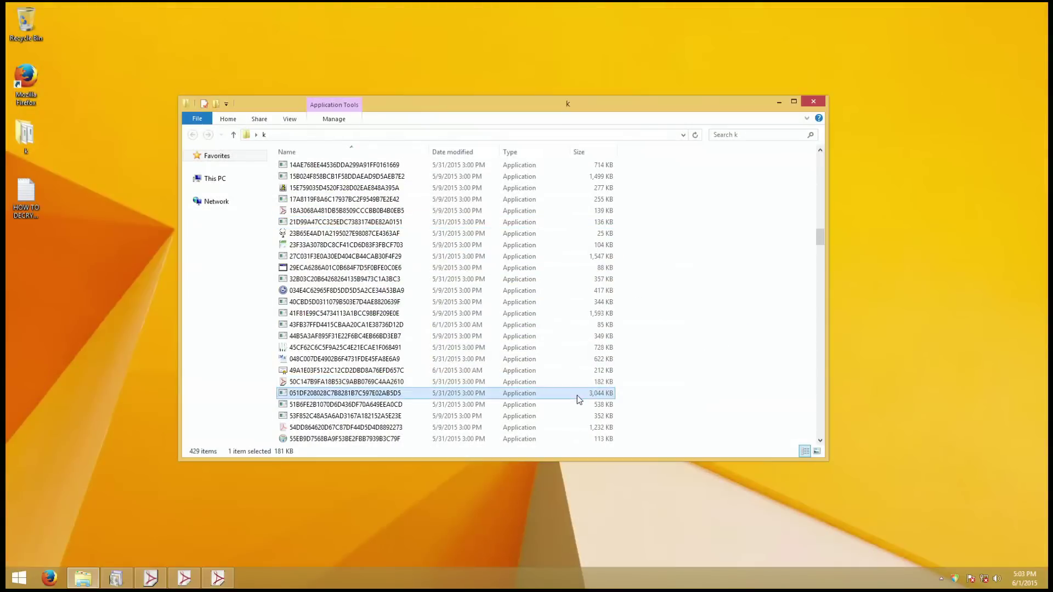
pyautogui.click(578, 396)
# - Run the application starting with 76A2B64C, skip the .NET Framework 3.5 installation, and dismiss the security alert, Adobe Reader message and aa 88 window
pyautogui.scroll(-3, 347, 382)
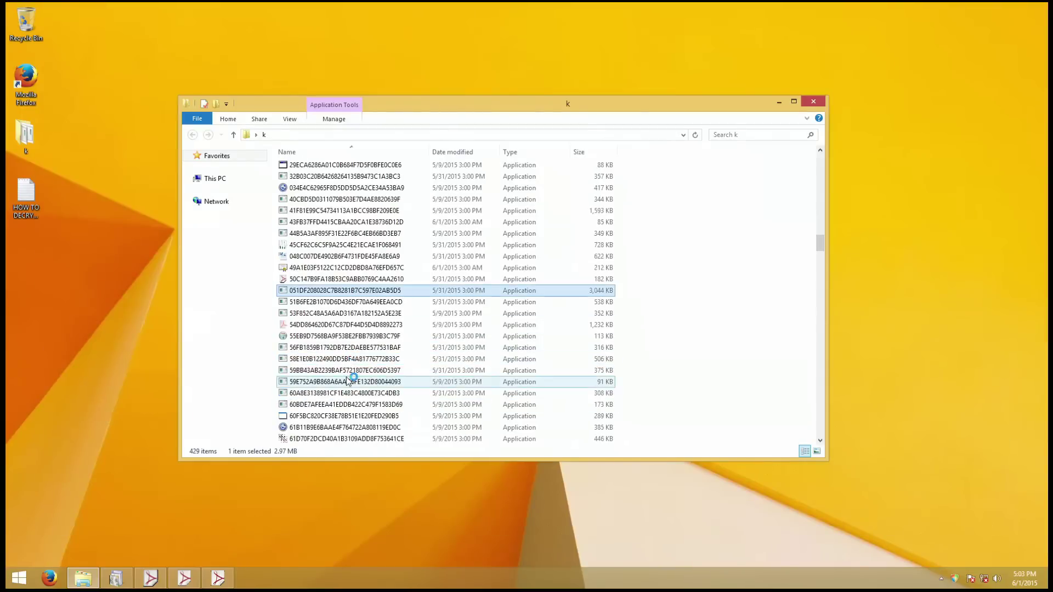
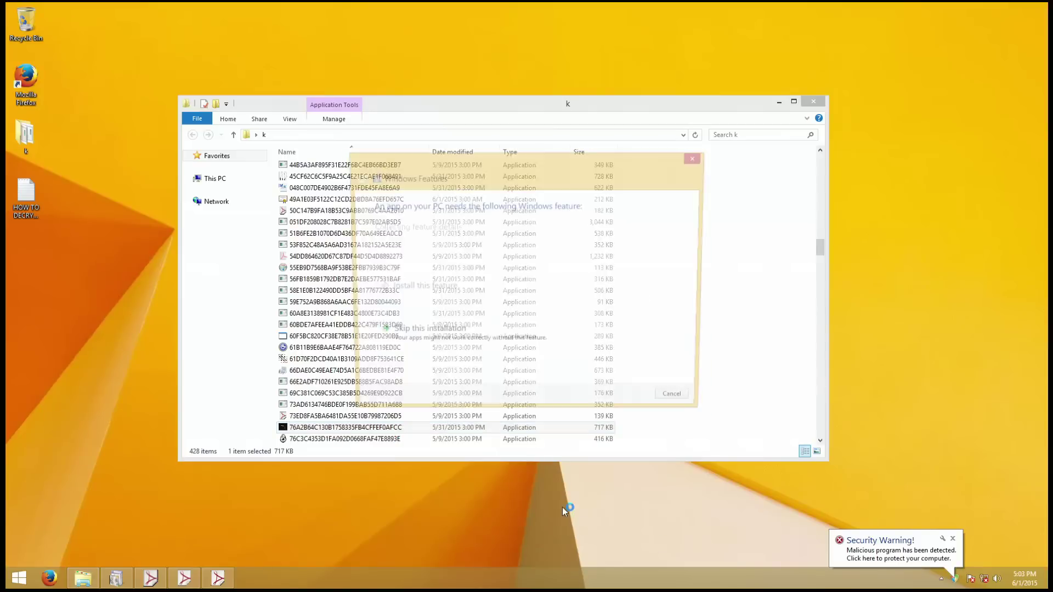
pyautogui.click(876, 551)
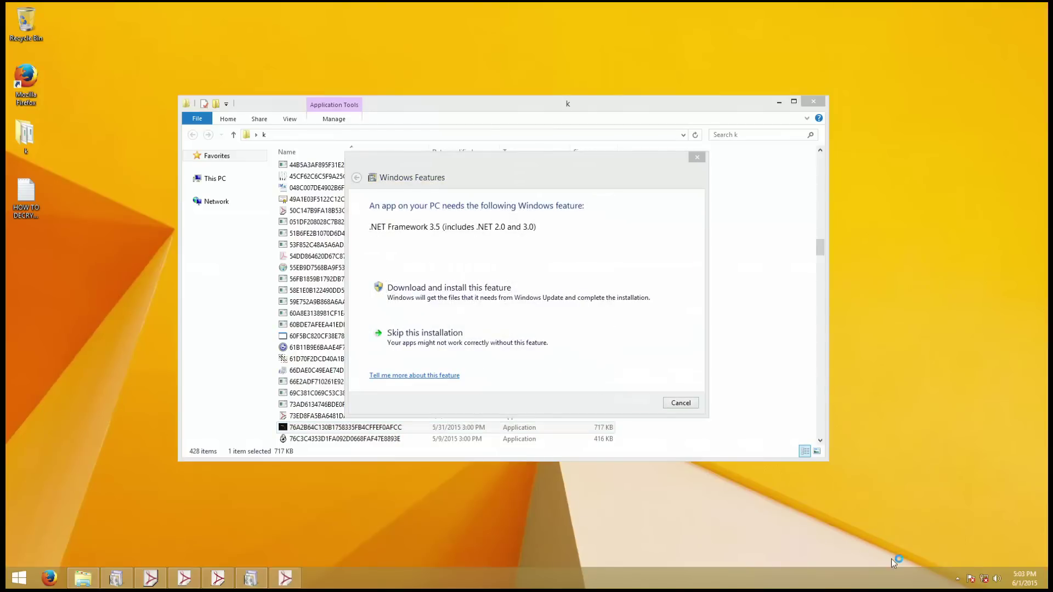
pyautogui.click(651, 337)
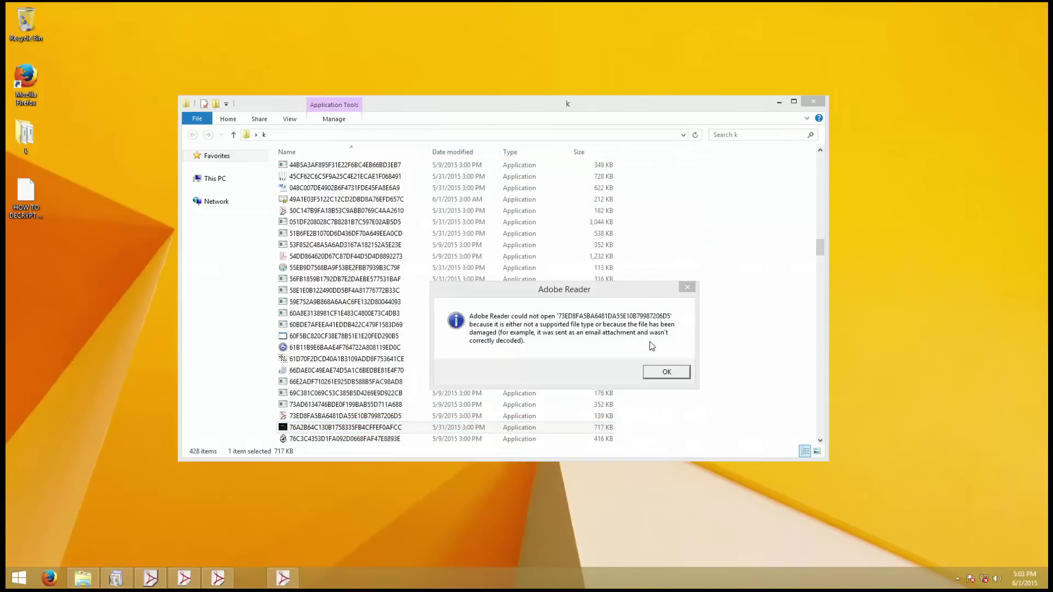
pyautogui.click(670, 377)
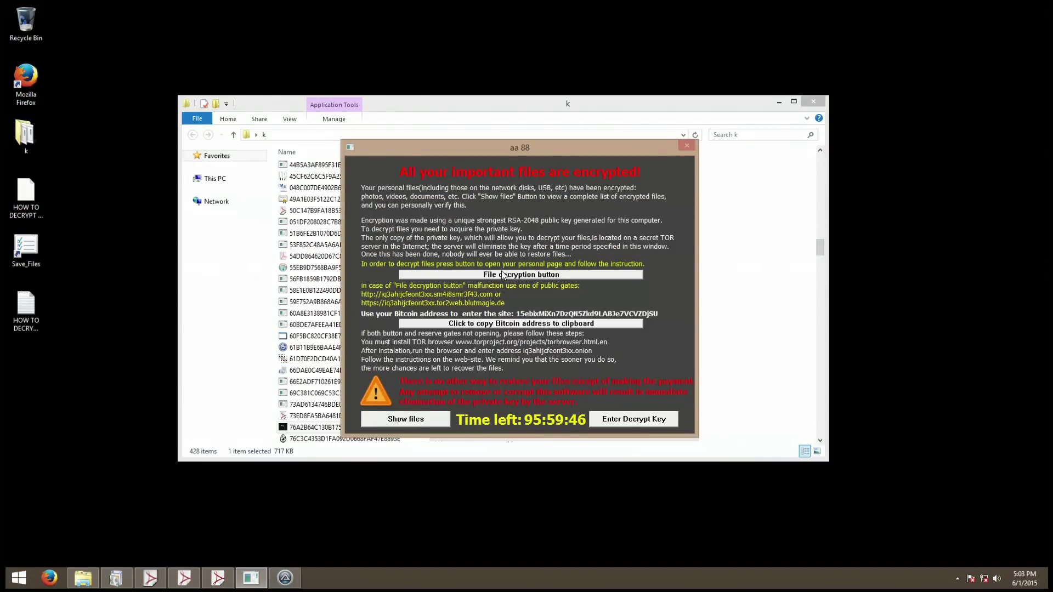
pyautogui.click(686, 146)
# - Run the four applications from 255FB553 through 328F970A in folder k together
pyautogui.scroll(-7, 592, 403)
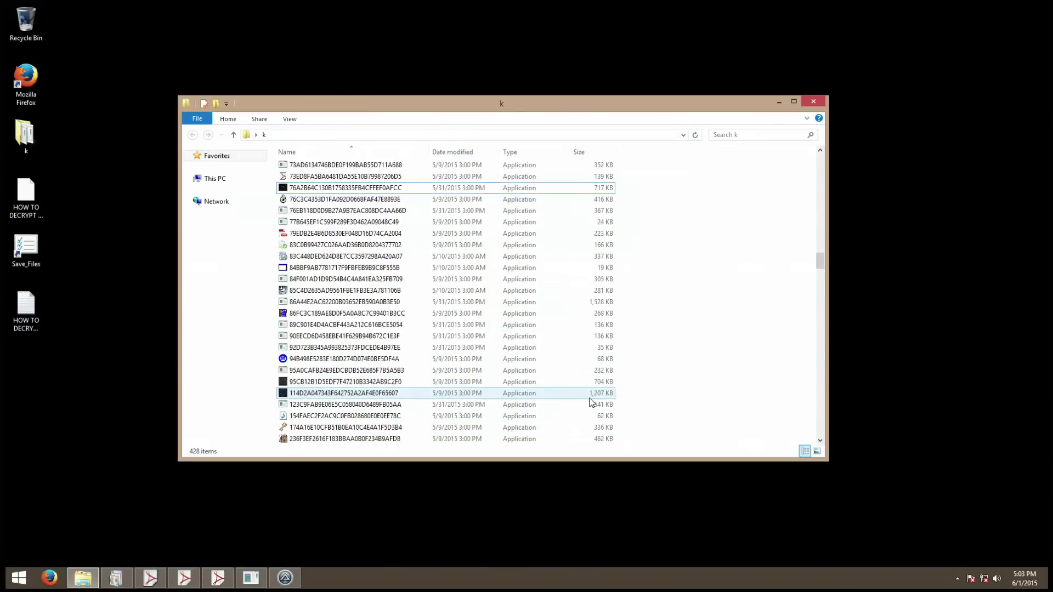
pyautogui.scroll(-3, 592, 403)
pyautogui.moveTo(638, 389); pyautogui.dragTo(558, 351)
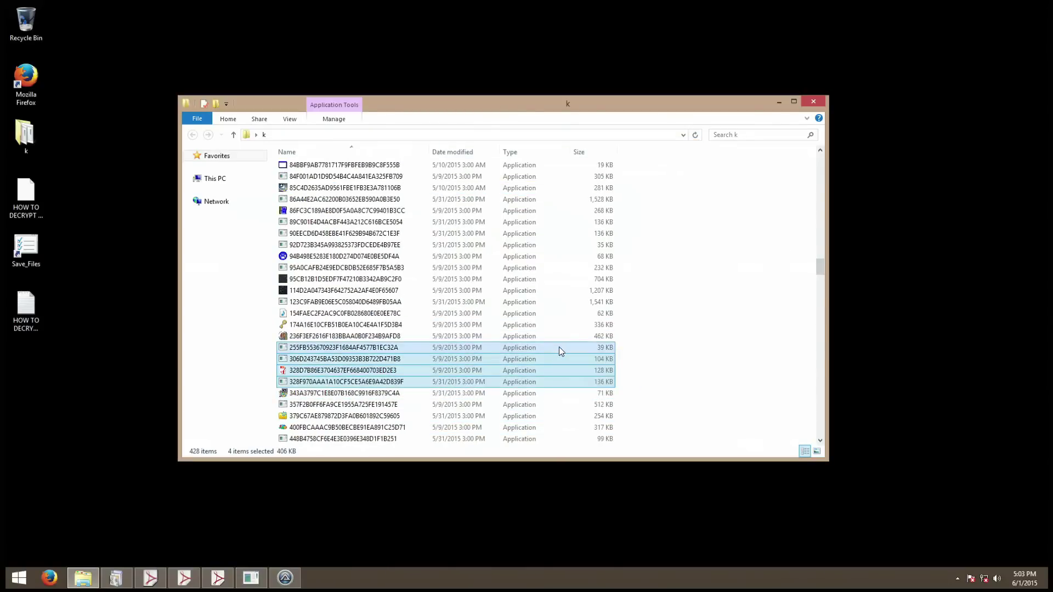
pyautogui.press('Return')
pyautogui.press('Return')
# - Run the applications starting with 174A16E1, 236F3EF2, 588F84A2 and 2977FFA9 in folder k
pyautogui.click(487, 330)
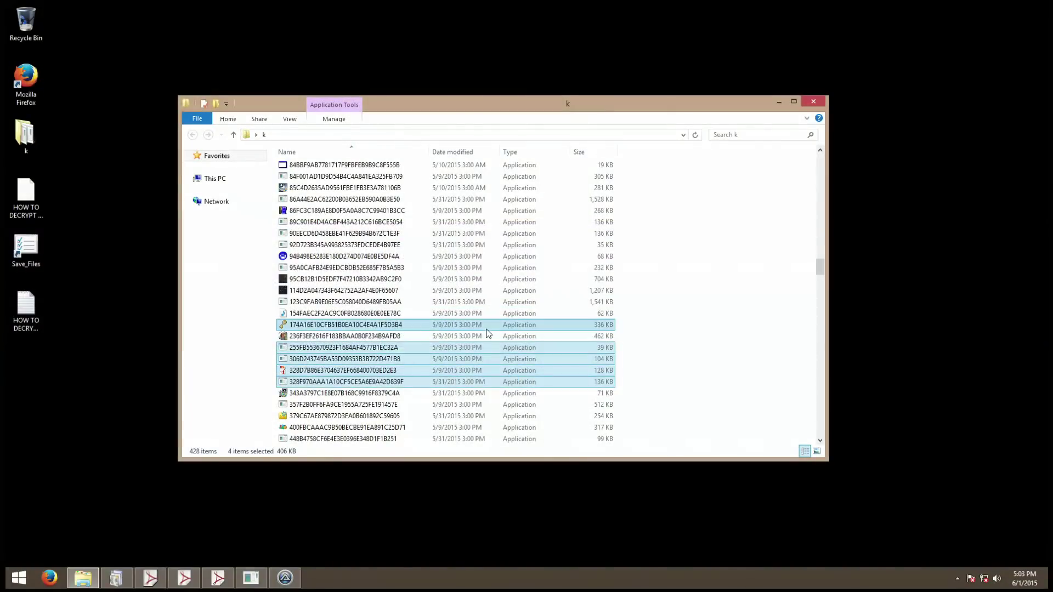
pyautogui.click(486, 336)
pyautogui.scroll(-3, 482, 356)
pyautogui.doubleClick(478, 372)
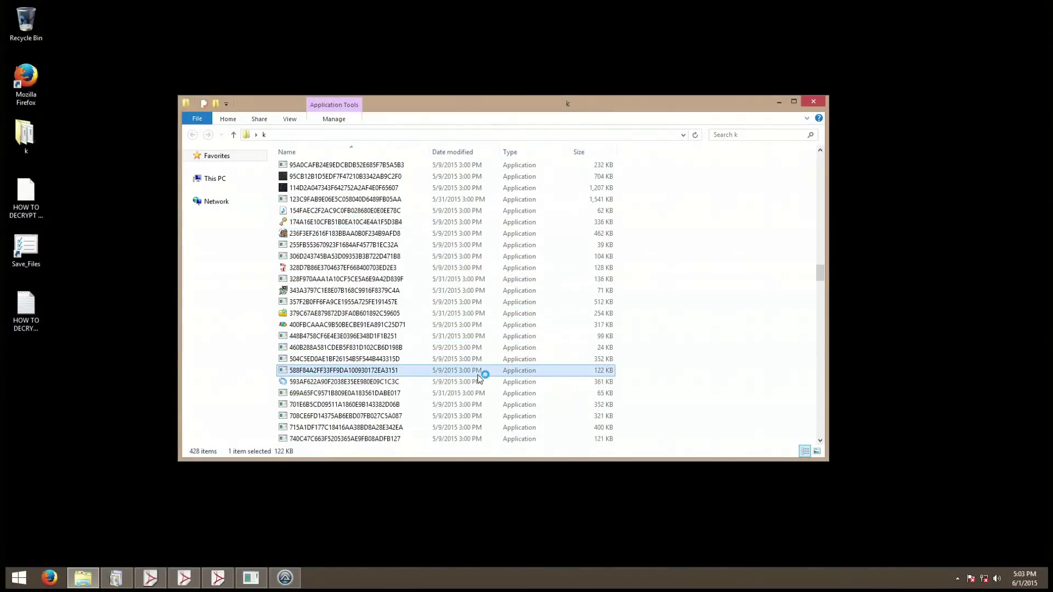
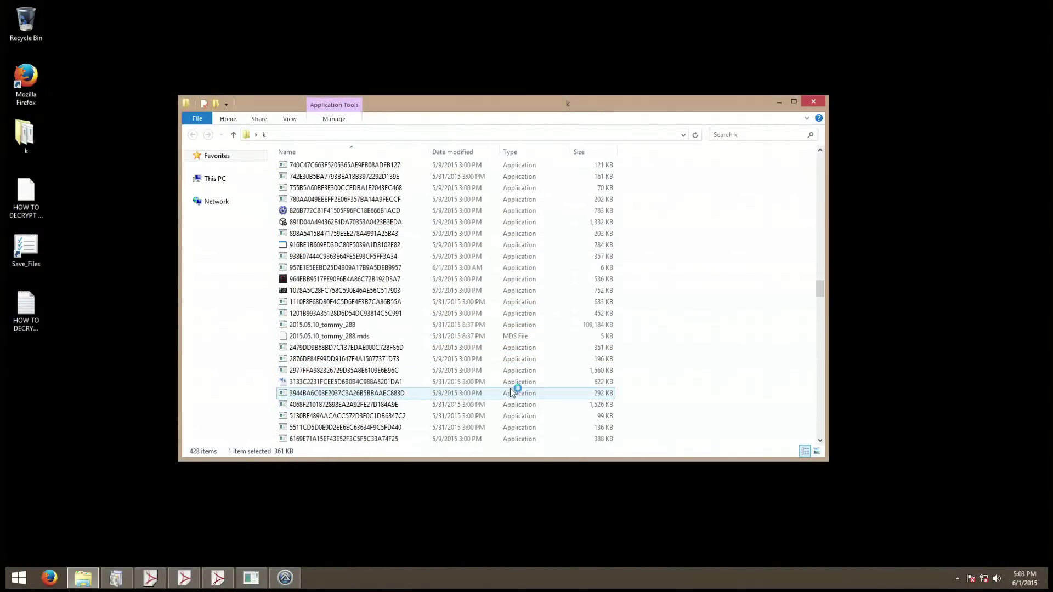
pyautogui.doubleClick(508, 371)
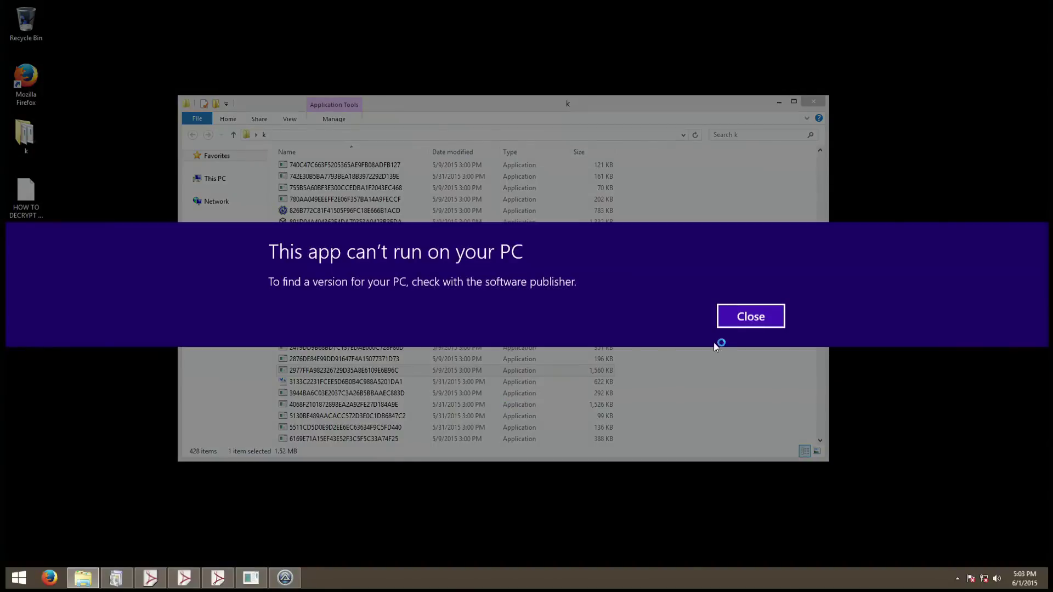
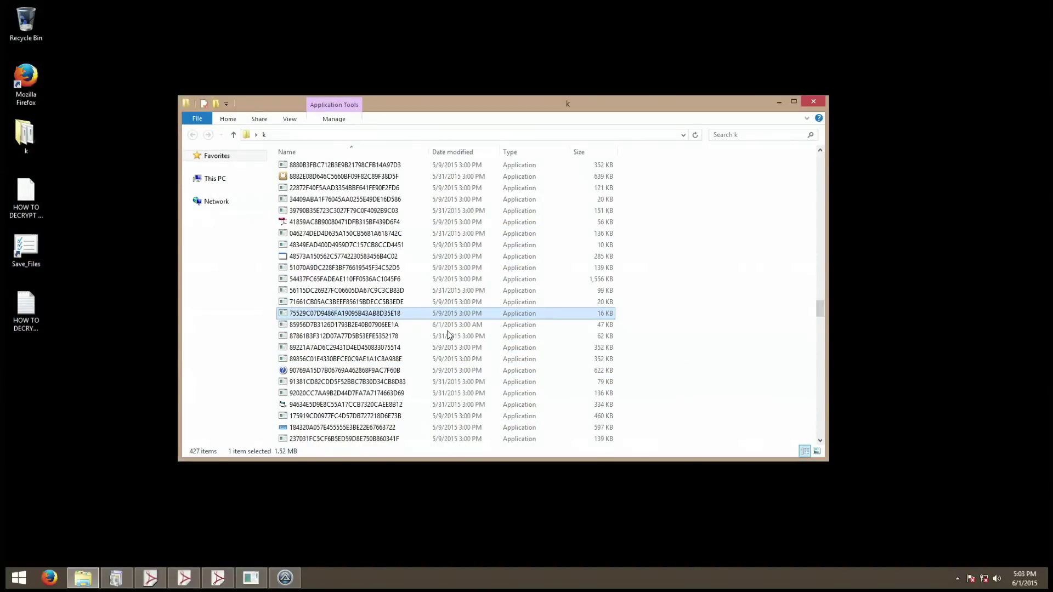
# - Run the application starting with 85956D7B in folder k and dismiss the PC incompatibility message
pyautogui.press('Down')
pyautogui.press('Return')
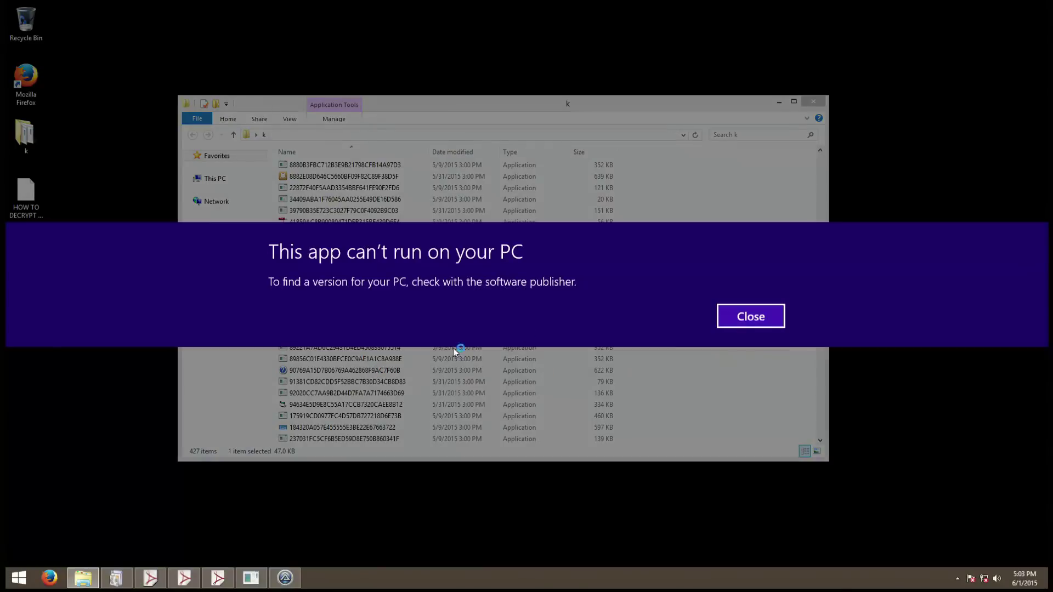
pyautogui.click(751, 316)
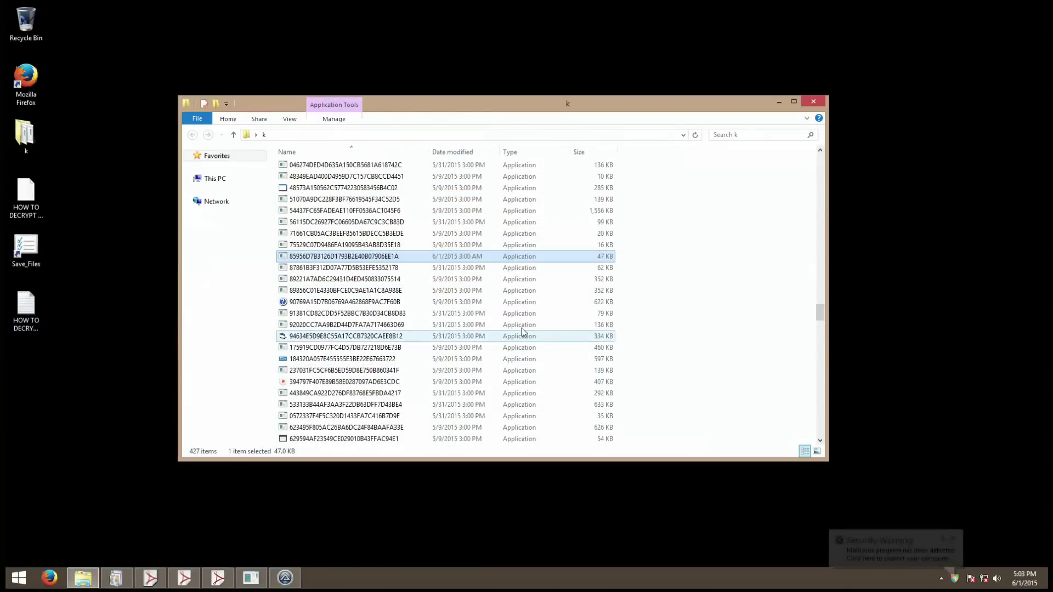
pyautogui.click(722, 372)
# - Run the applications starting with 60864546 and 37892828, and close the stopped 174A16E1 program
pyautogui.scroll(-7, 663, 369)
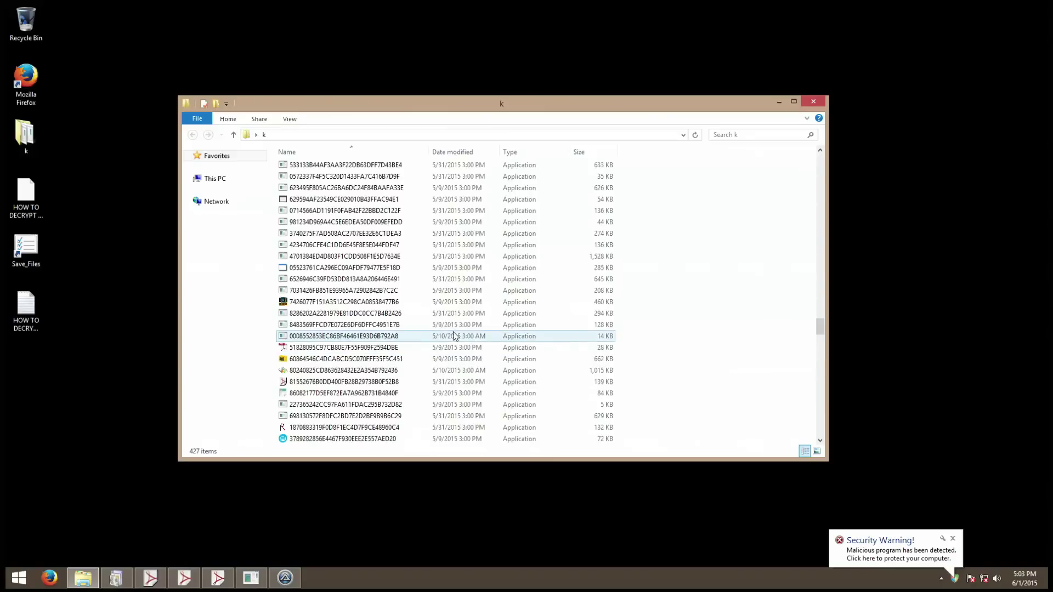
pyautogui.doubleClick(422, 360)
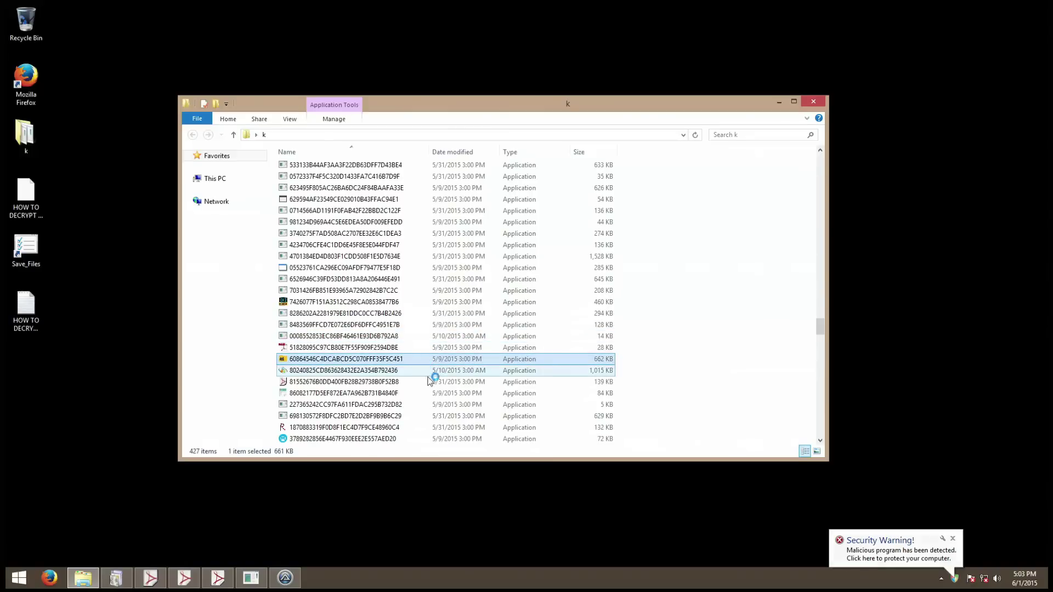
pyautogui.doubleClick(426, 439)
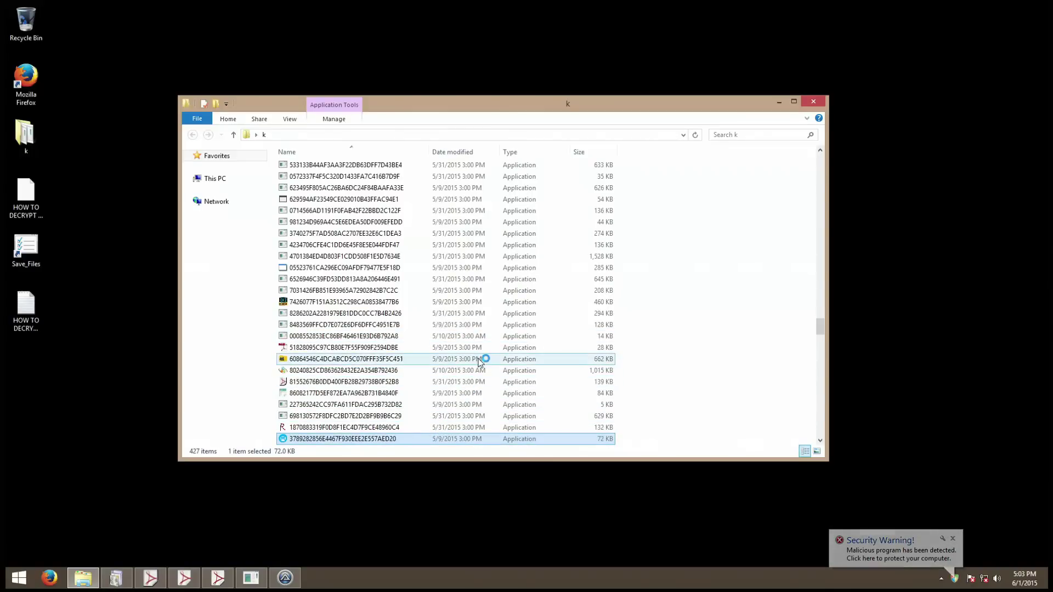
pyautogui.scroll(-5, 531, 371)
pyautogui.scroll(-4, 530, 371)
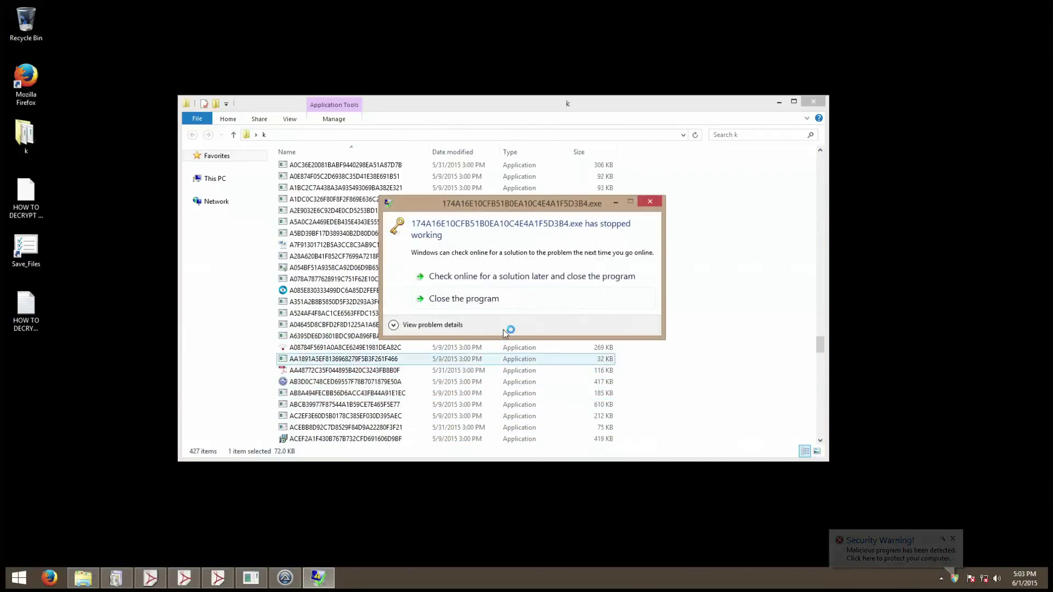
pyautogui.click(488, 301)
# - Run the applications starting with B4E349C9 and C149E759 in folder k, and dismiss the app container error
pyautogui.scroll(-12, 485, 358)
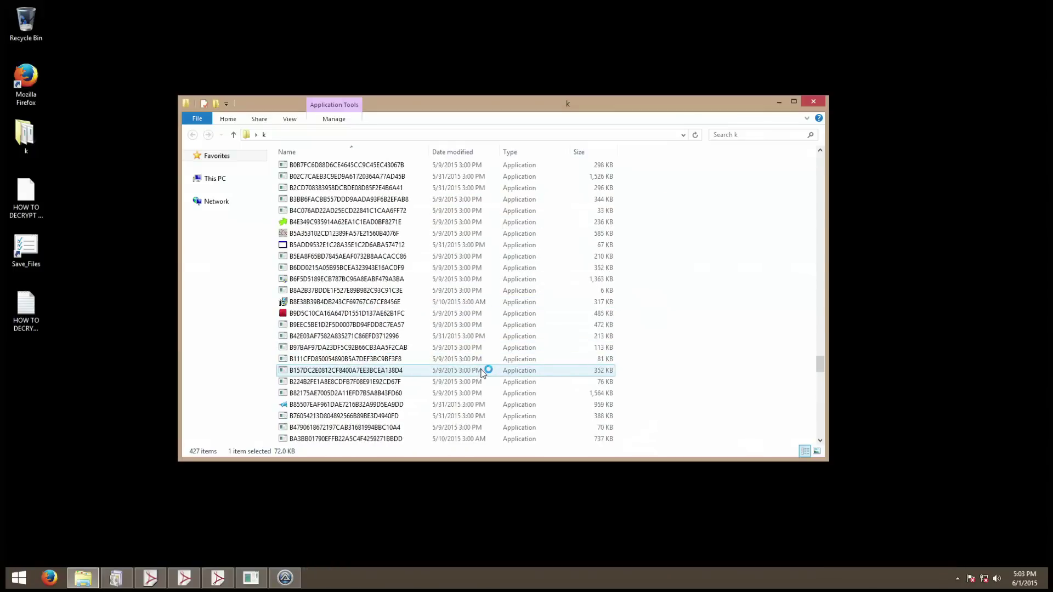
pyautogui.doubleClick(415, 225)
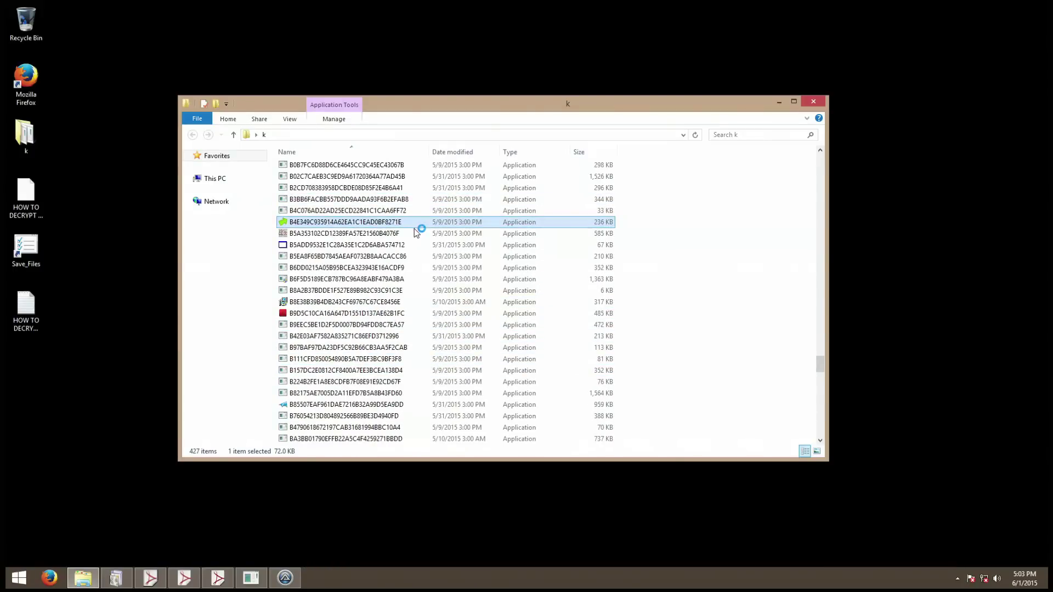
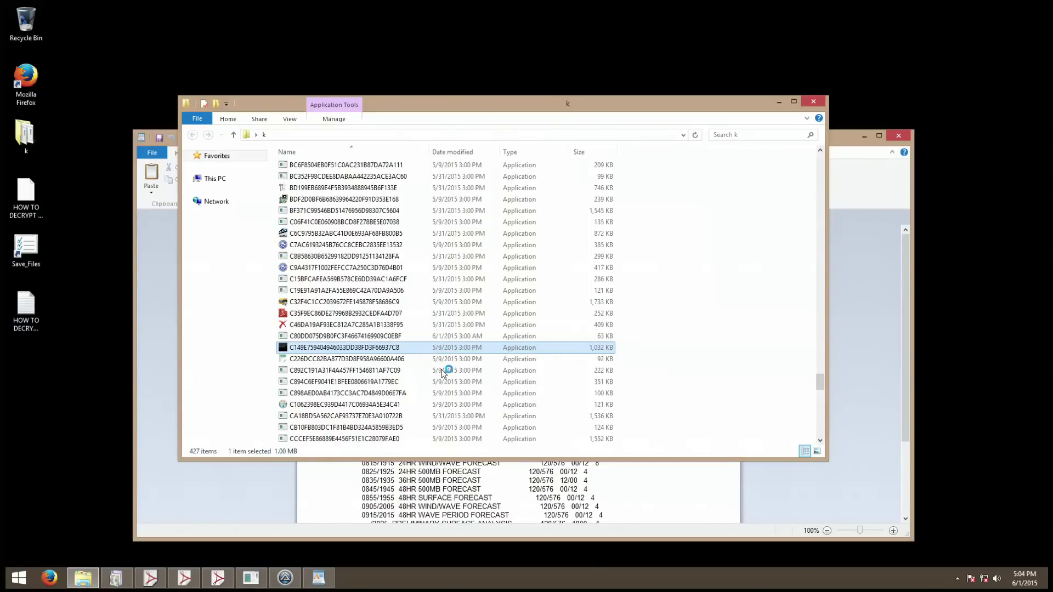
pyautogui.scroll(-5, 443, 372)
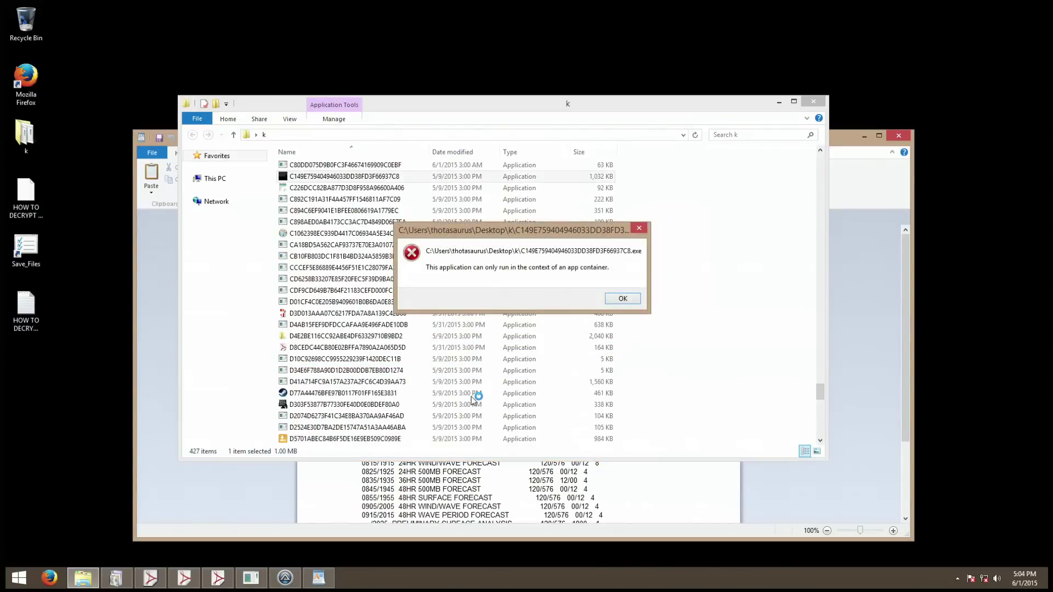
pyautogui.click(624, 300)
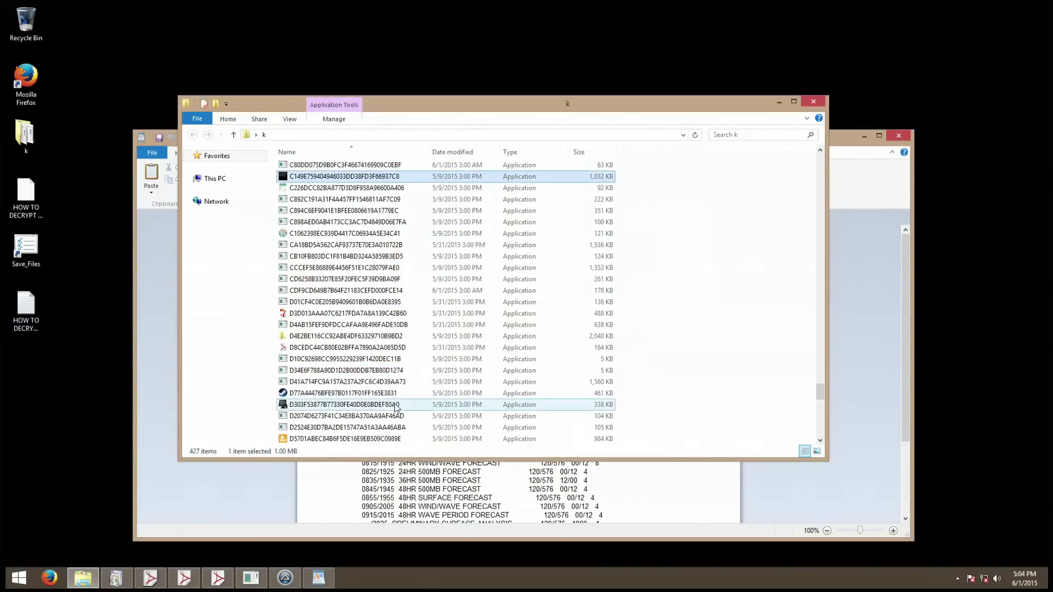
pyautogui.click(388, 395)
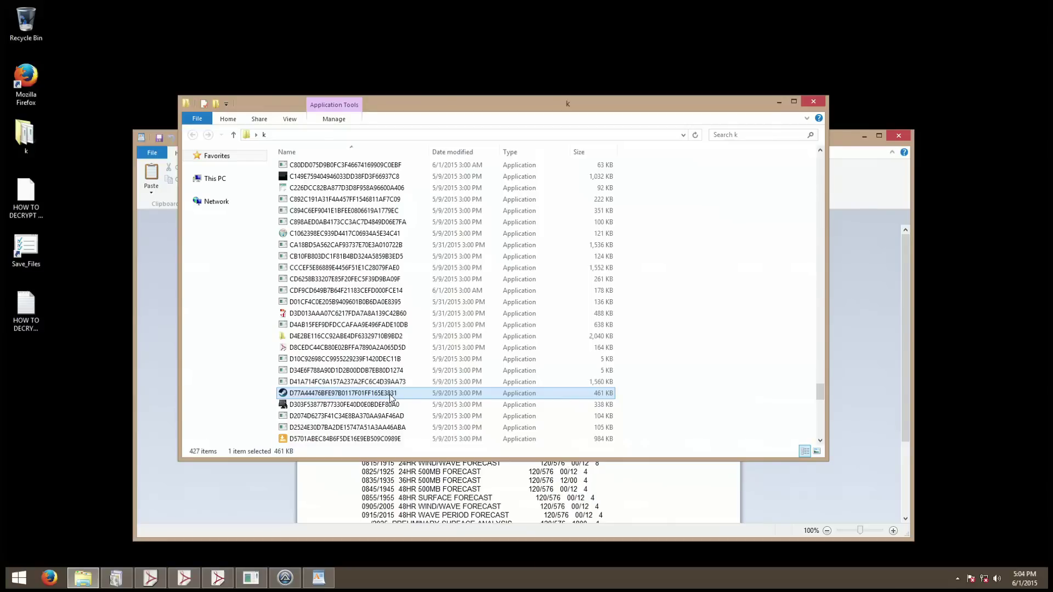
pyautogui.press('F2')
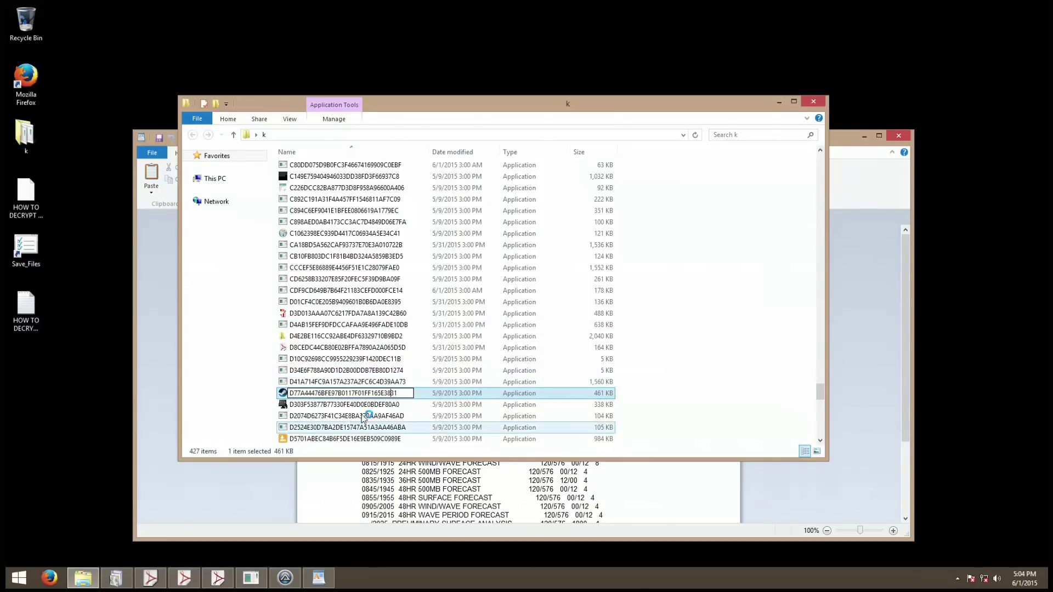
pyautogui.click(530, 344)
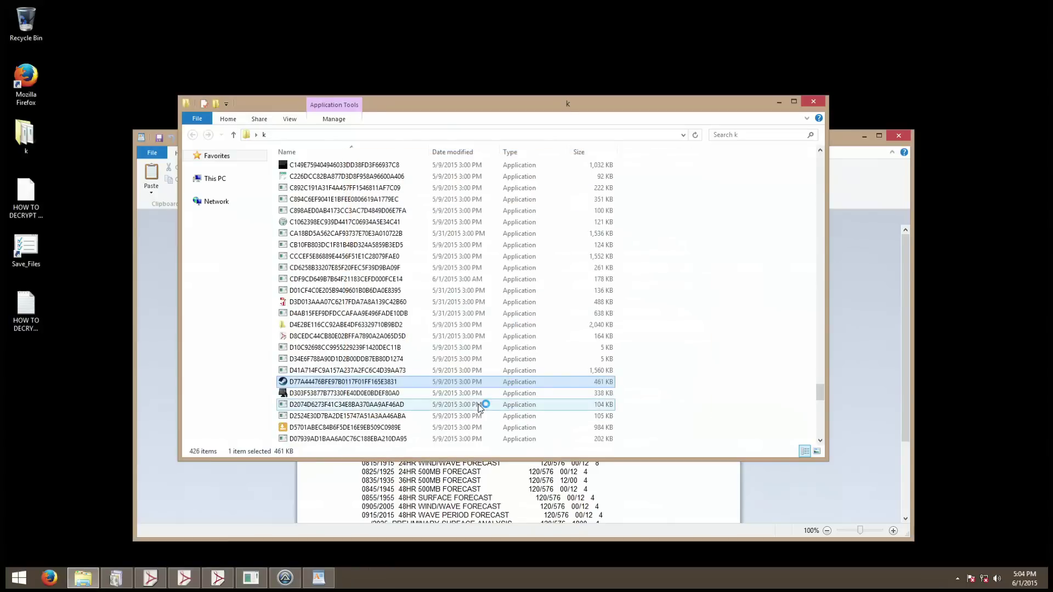
# - Examine the running apps, background processes and Windows processes in Task Manager, and close it
pyautogui.hotkey('ctrl', 'shift', 'Escape')
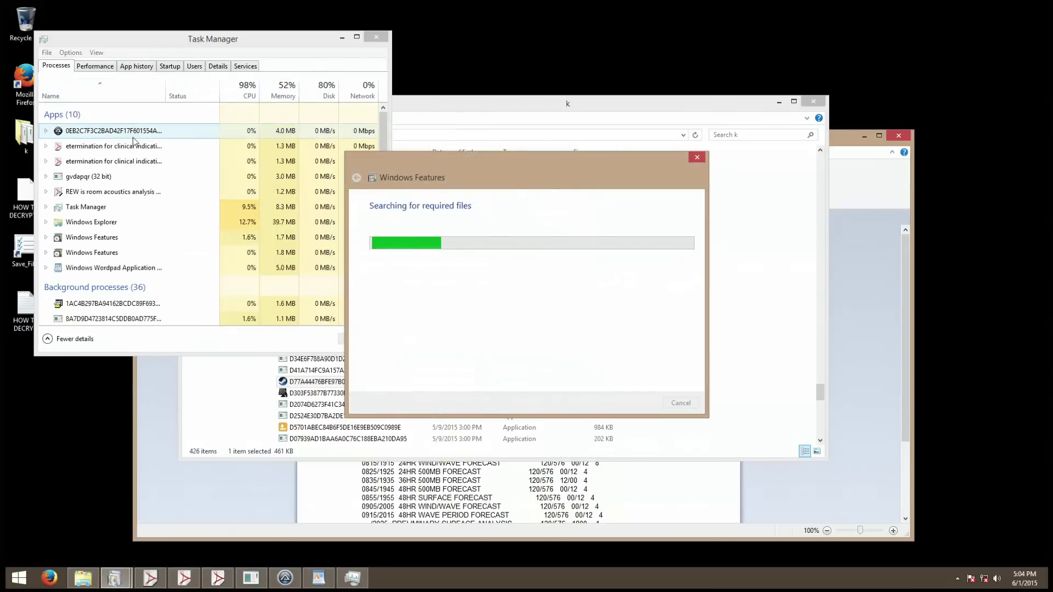
pyautogui.click(134, 141)
pyautogui.scroll(-3, 170, 247)
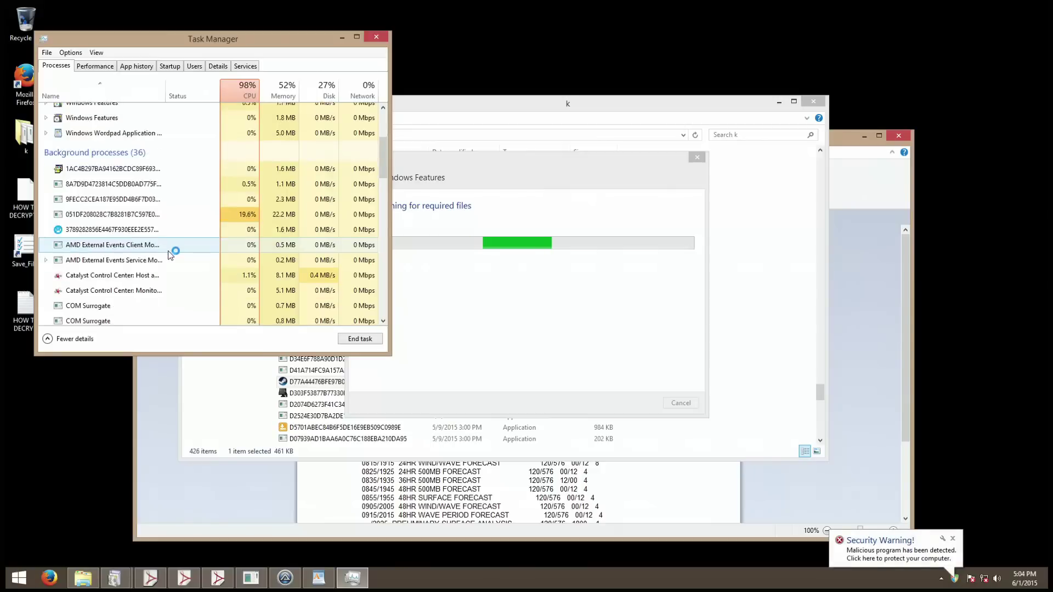
pyautogui.scroll(-9, 171, 255)
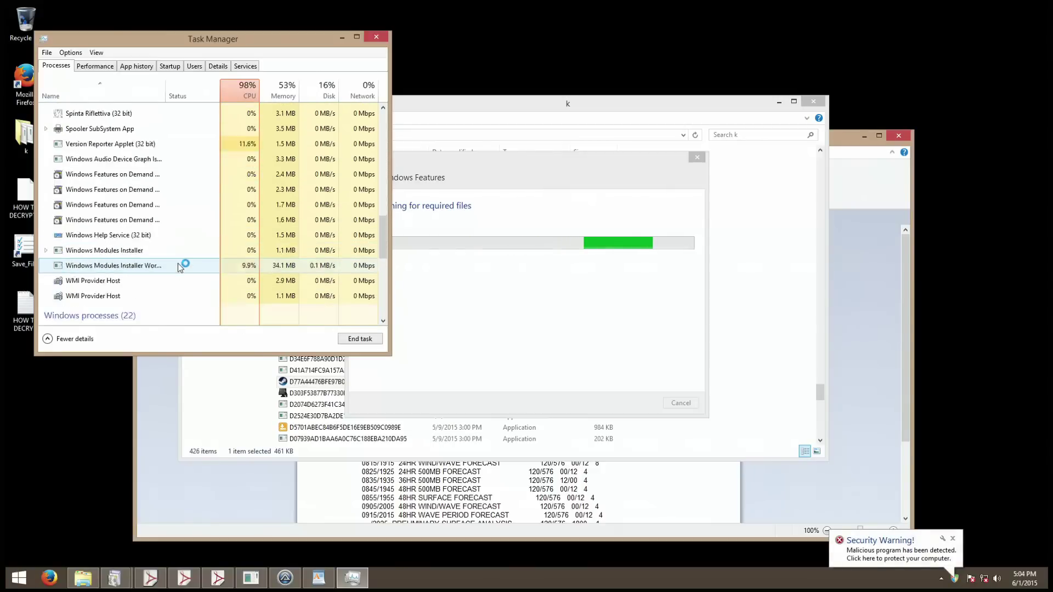
pyautogui.scroll(-6, 179, 268)
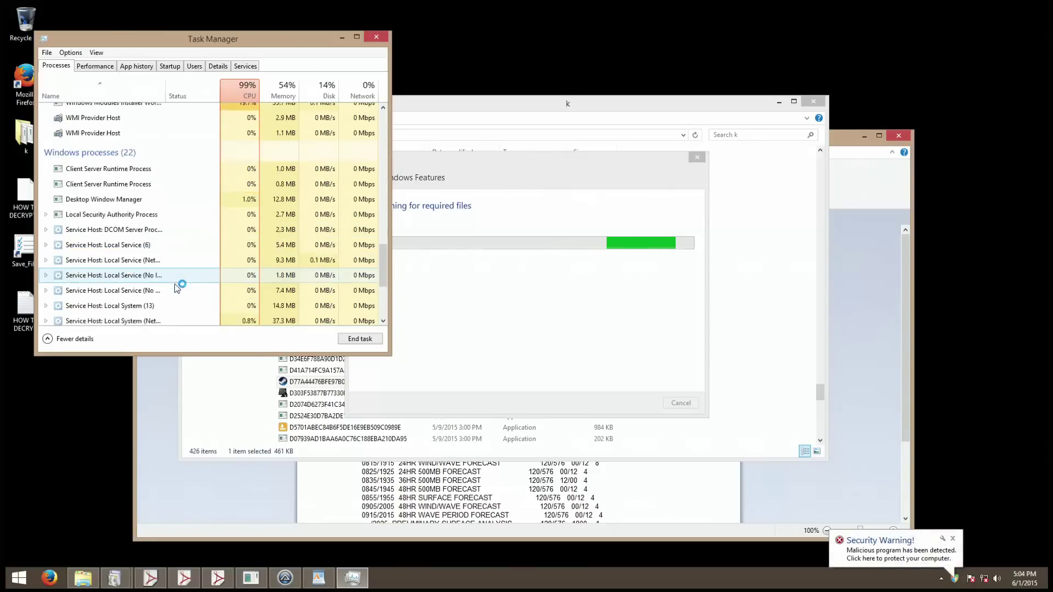
pyautogui.click(379, 36)
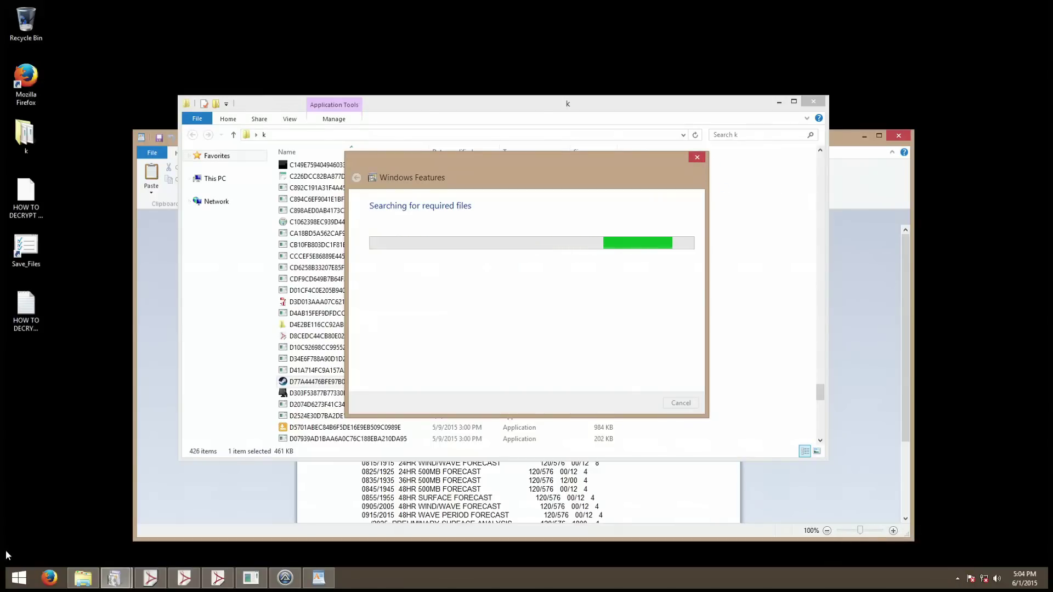
# - Cancel the .NET Framework 3.5 installation and restart the PC despite the open folder k window
pyautogui.click(698, 159)
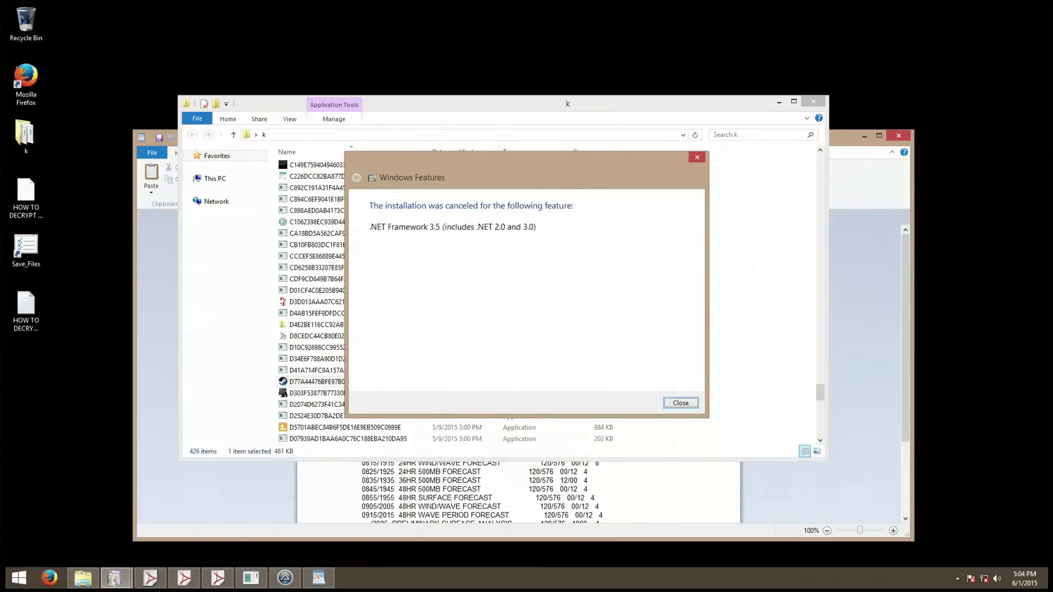
pyautogui.moveTo(1052, 591)
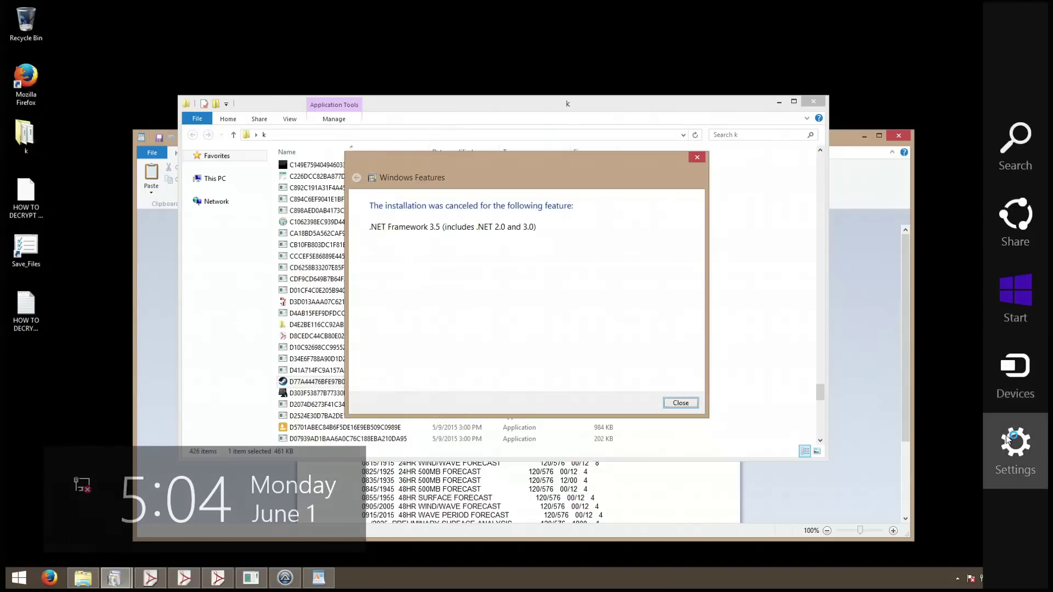
pyautogui.click(1007, 439)
pyautogui.click(916, 480)
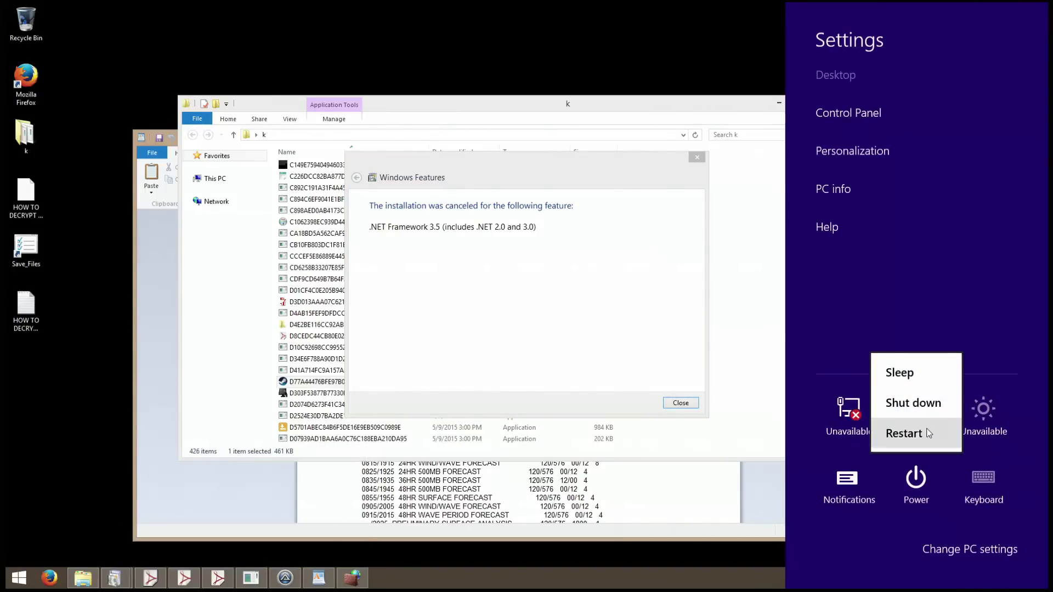
pyautogui.click(903, 433)
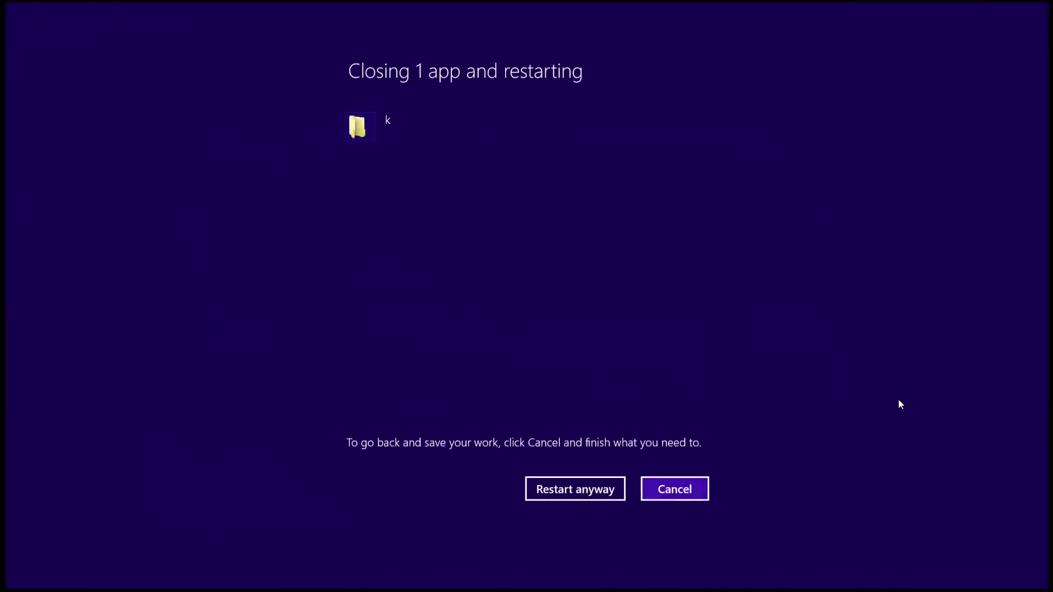
pyautogui.click(618, 491)
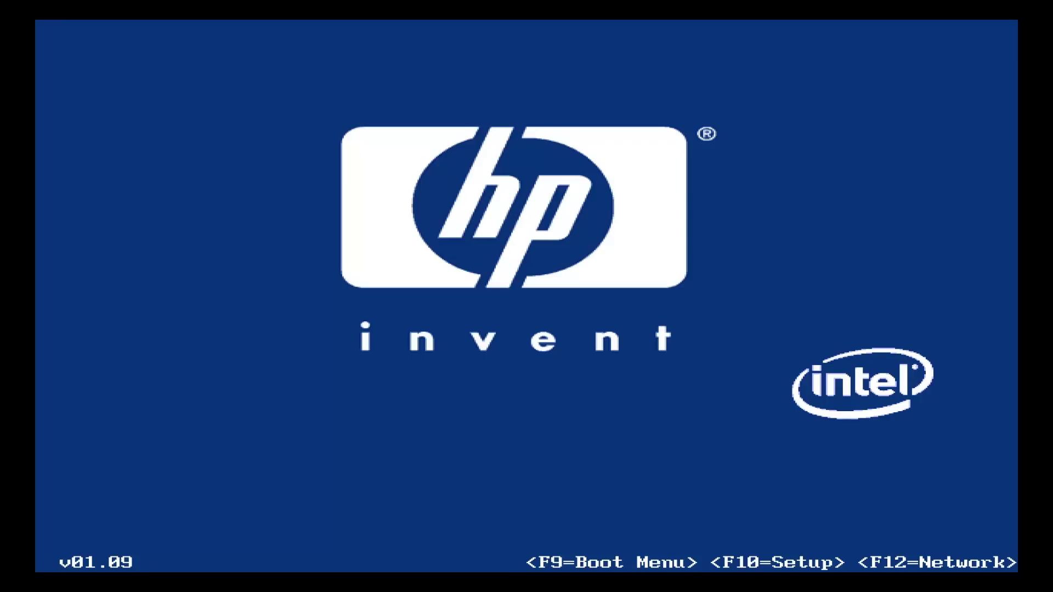
# - Open the boot menu during startup and try to boot from the USB Device
pyautogui.press('F9')
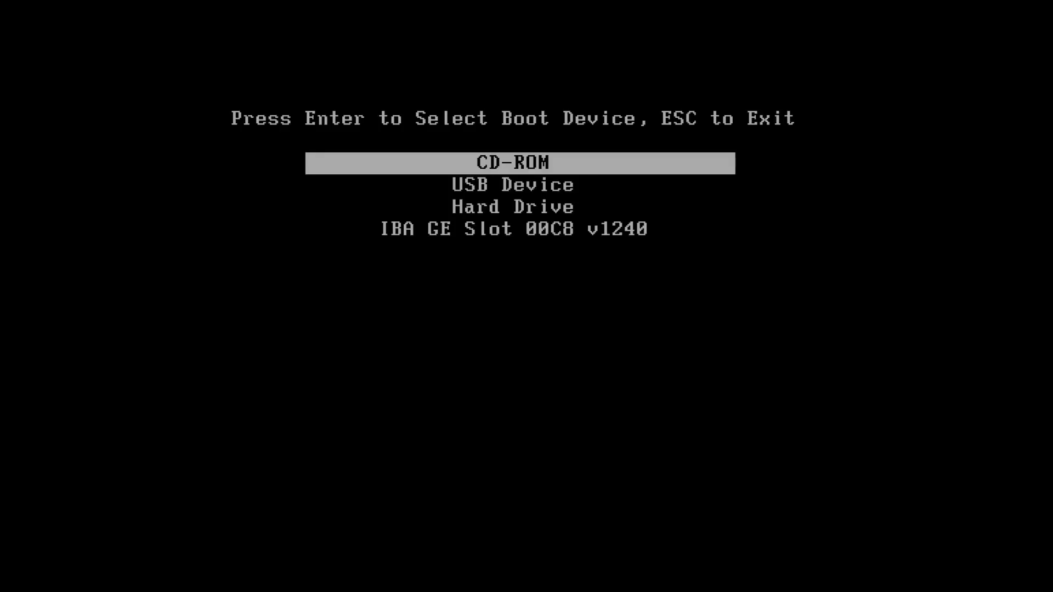
pyautogui.press('Down')
pyautogui.press('Return')
pyautogui.press('Return')
pyautogui.press('Down')
pyautogui.press('Return')
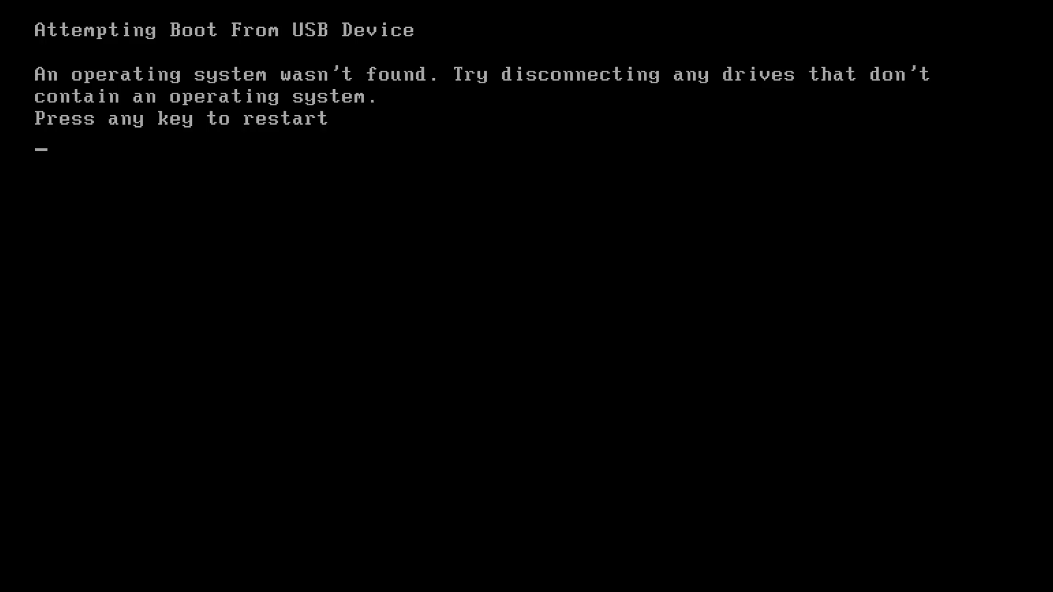
# - Restart the PC and try selecting a boot device from the boot menu again
pyautogui.press('Return')
pyautogui.press('Down')
pyautogui.press('Return')
pyautogui.press('Return')
pyautogui.press('Down')
pyautogui.press('Return')
pyautogui.press('Return')
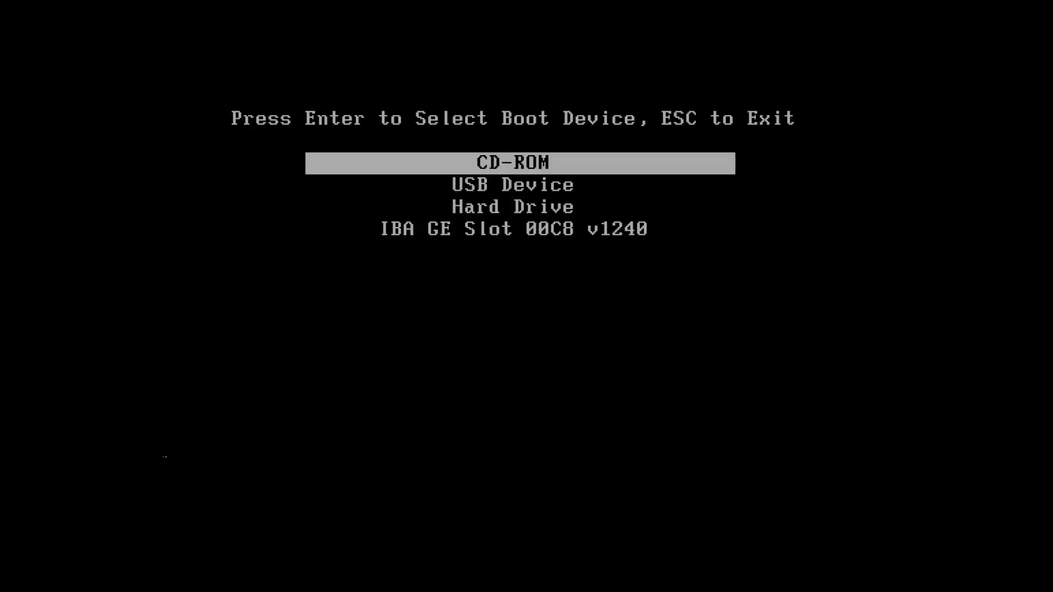
pyautogui.press('Return')
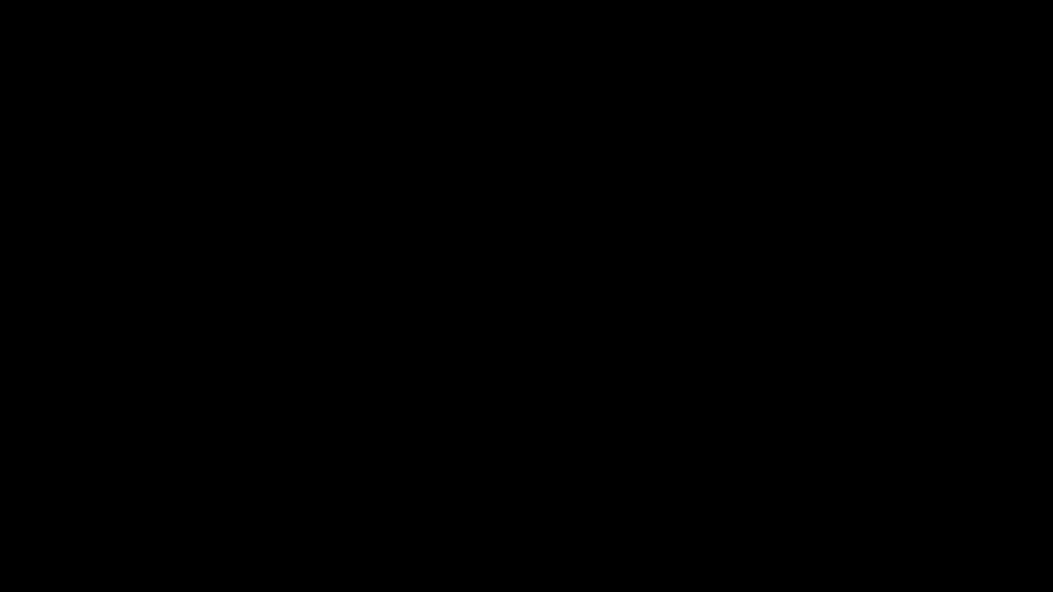
# - Reopen the boot menu during startup and try booting from the USB Device once more
pyautogui.press('F9')
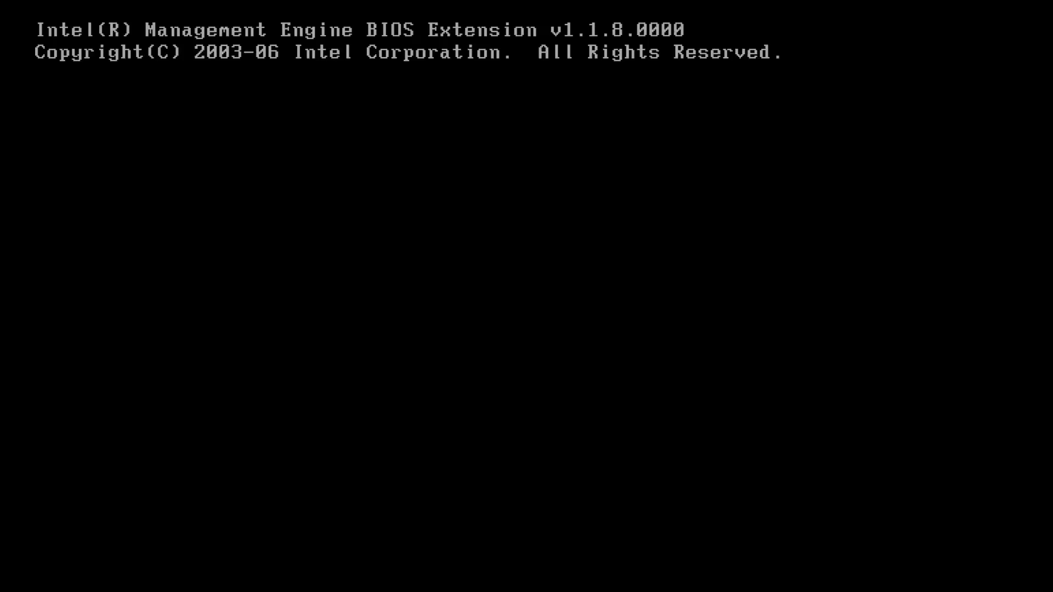
pyautogui.press('Down')
pyautogui.press('Return')
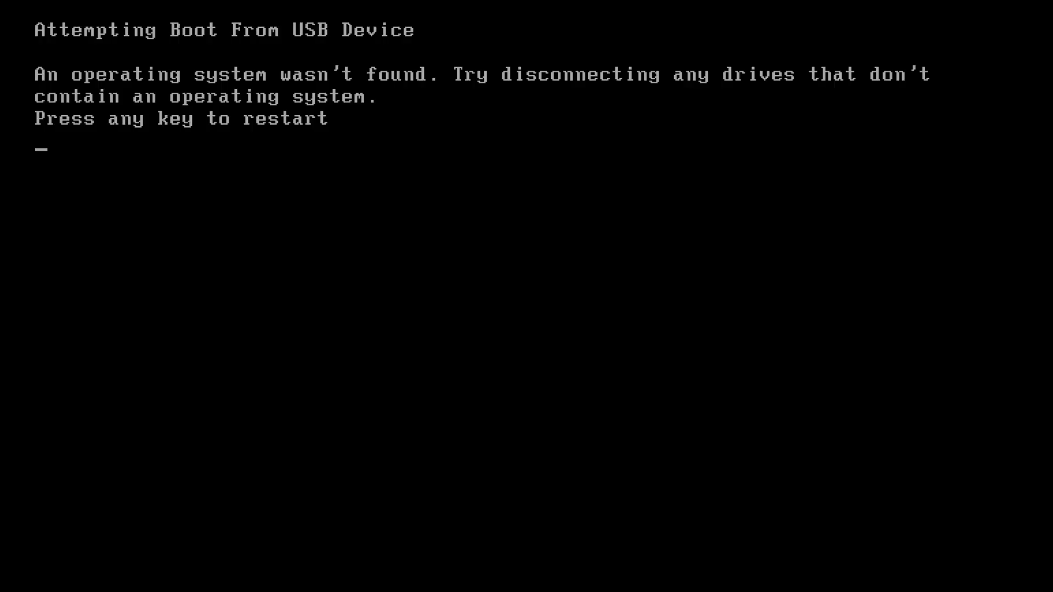
# - Restart the PC, boot Kaspersky Rescue Disk 10 through the CD-ROM boot entry, and choose English as its language
pyautogui.press('Return')
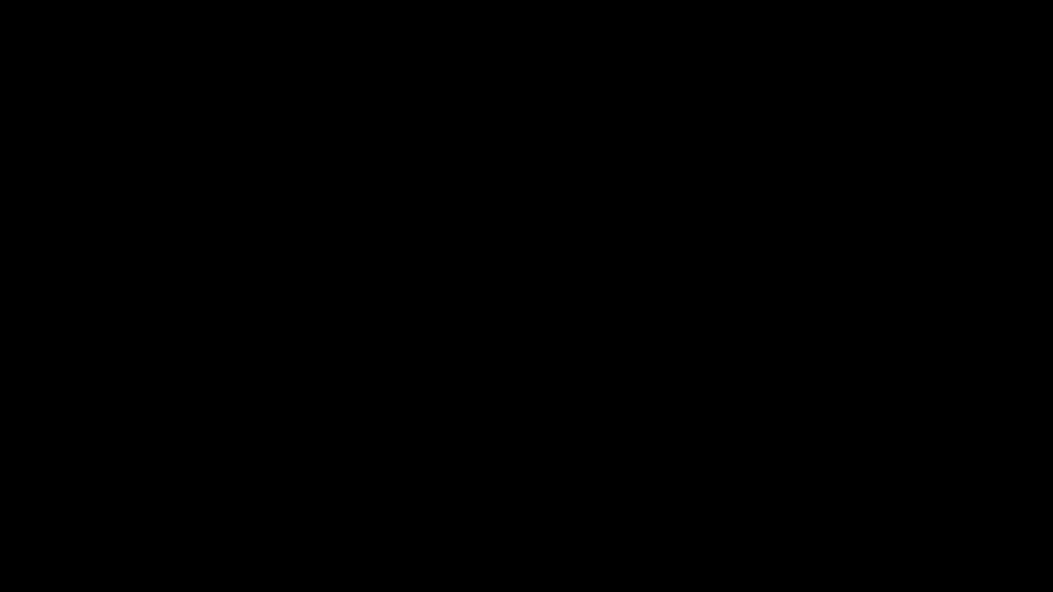
pyautogui.press('F9')
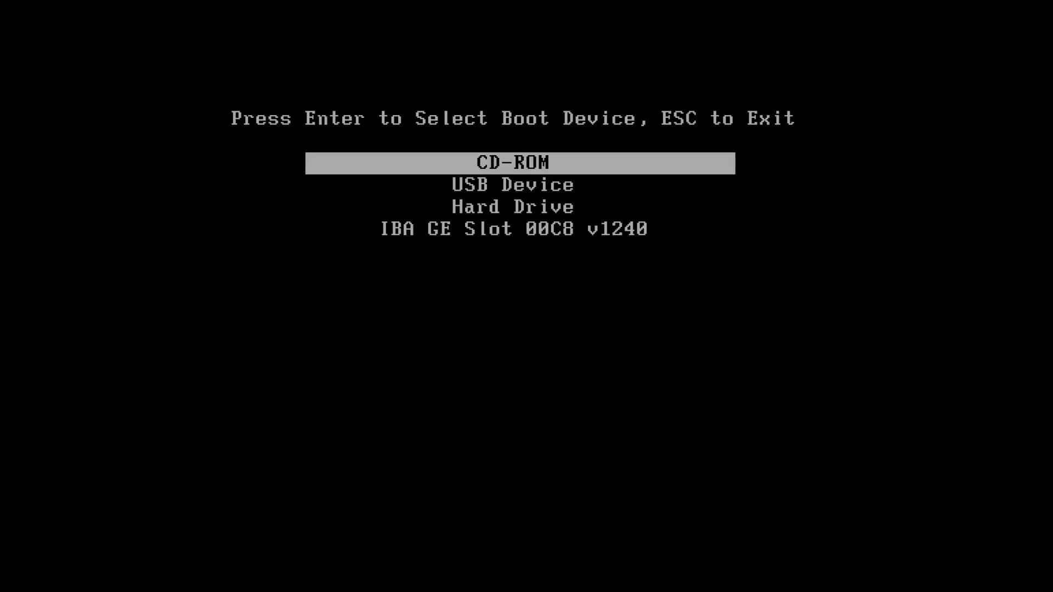
pyautogui.press('Return')
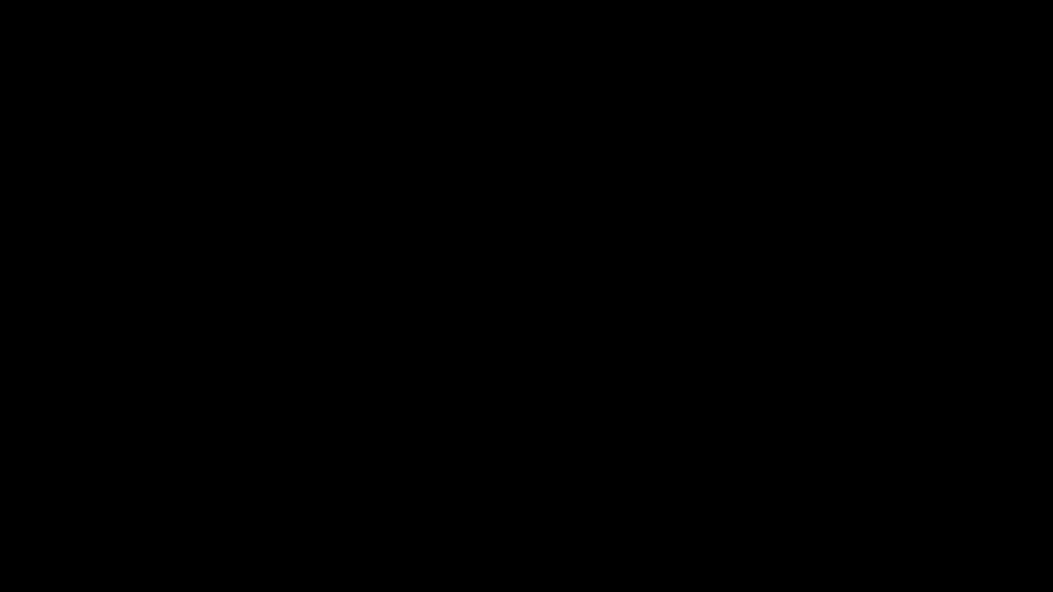
pyautogui.press('Return')
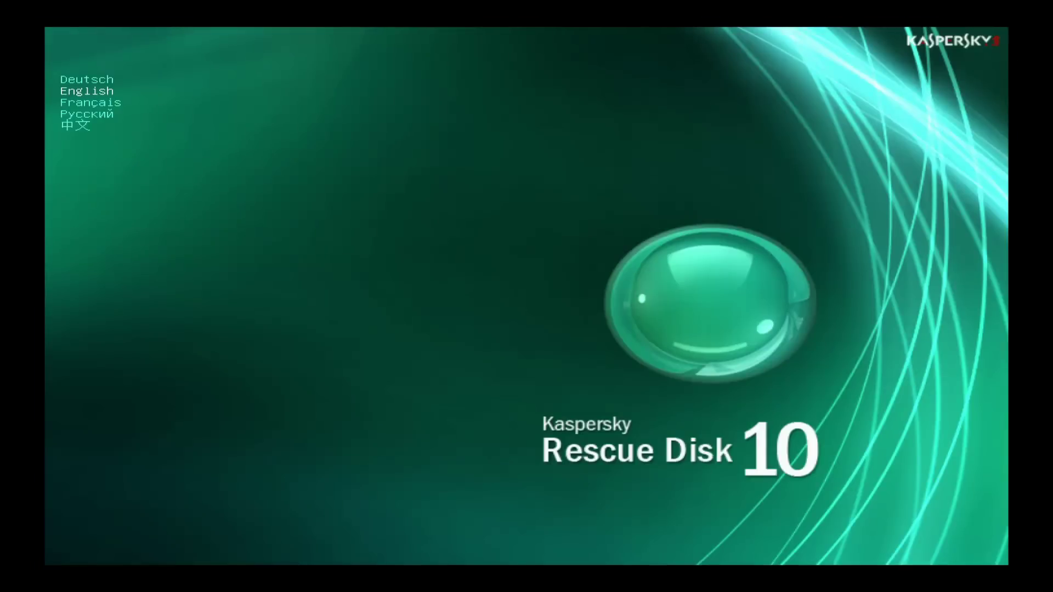
pyautogui.press('Return')
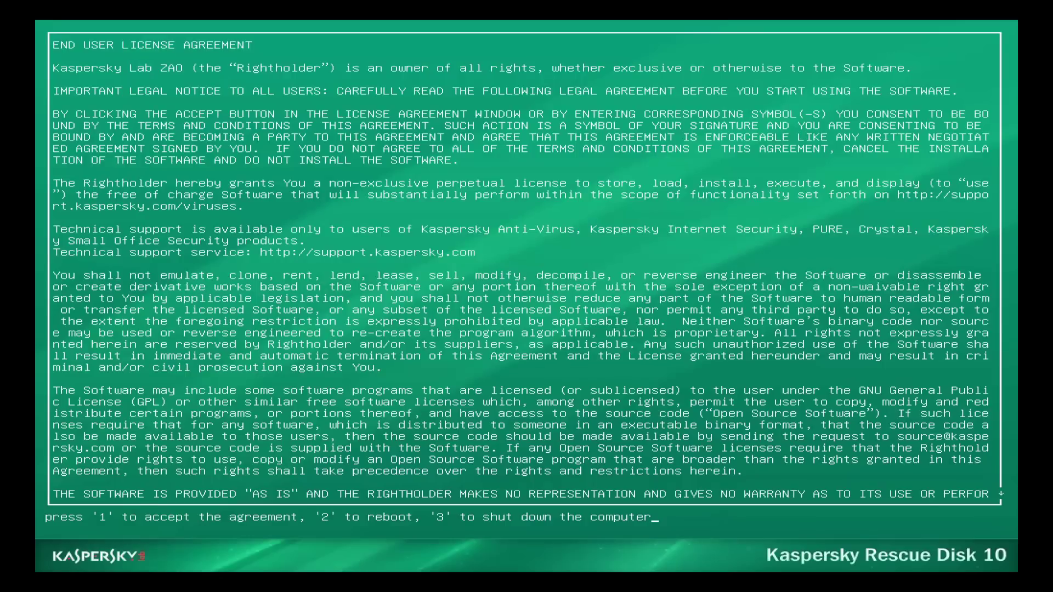
# - Read through the Kaspersky Rescue Disk 10 End User License Agreement and accept it
pyautogui.press('Down')
pyautogui.press('Down')
pyautogui.press('Down')
pyautogui.press('Down')
pyautogui.press('Down')
pyautogui.press('Down')
pyautogui.press('Down')
pyautogui.press('Down')
pyautogui.press('Down')
pyautogui.press('Down')
pyautogui.press('Down')
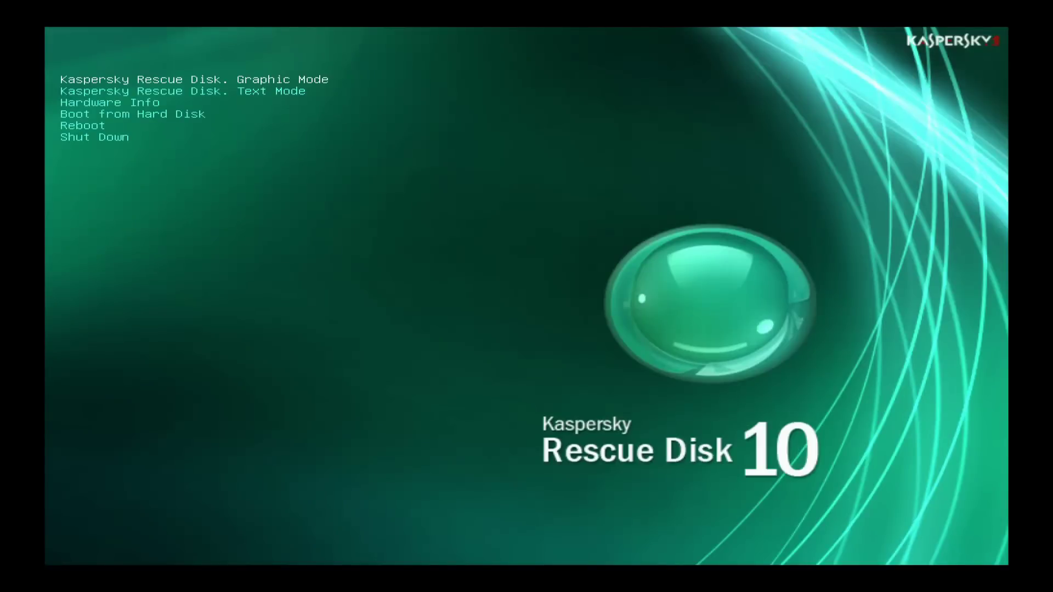
# - View the Hardware Info of the PC from the rescue disk menu and restart the computer
pyautogui.press('Down')
pyautogui.press('Down')
pyautogui.press('Return')
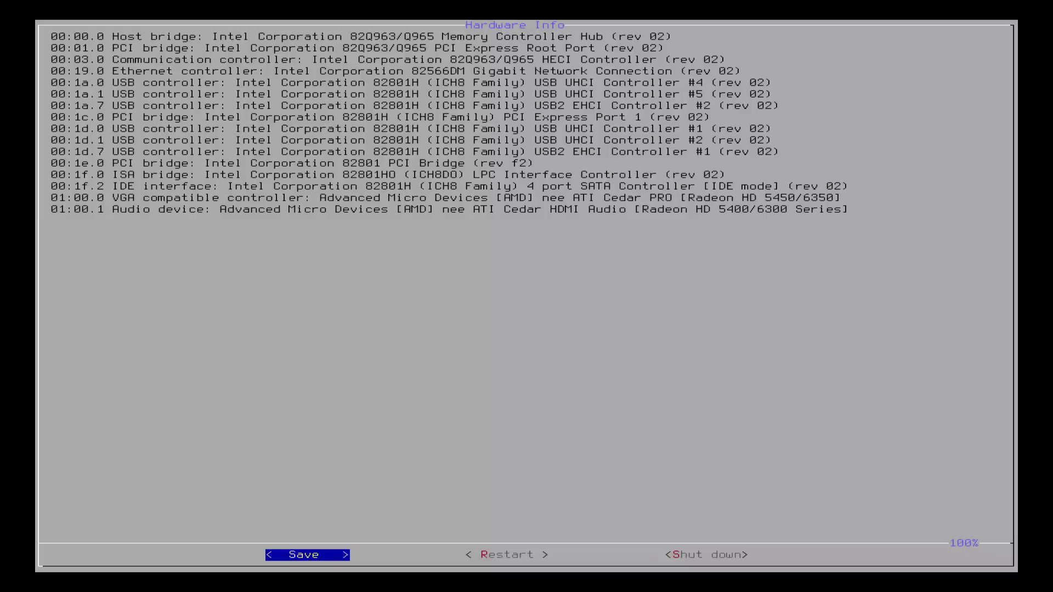
pyautogui.press('Right')
pyautogui.press('Return')
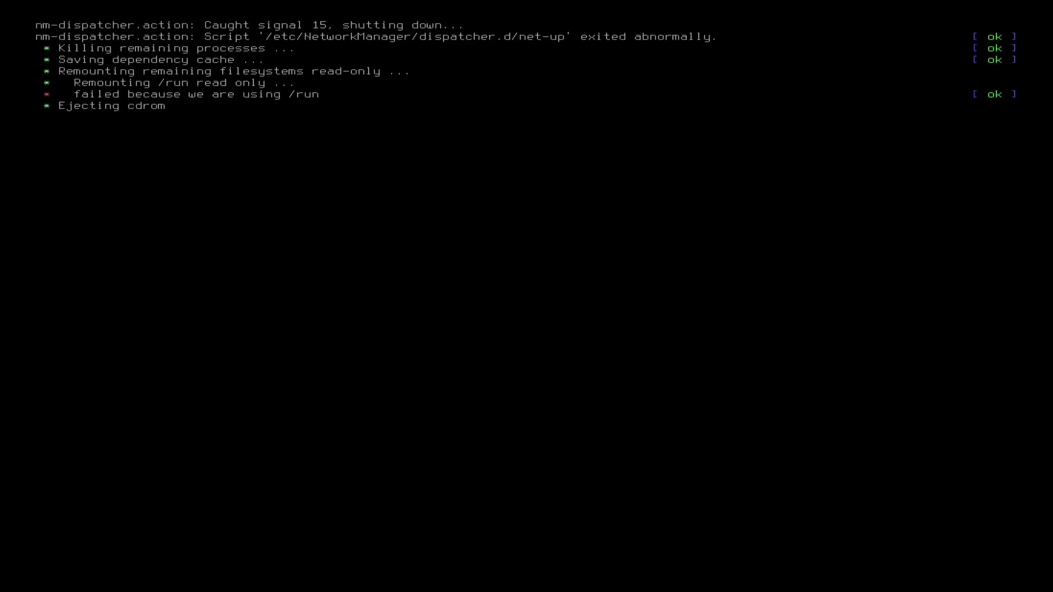
# - Open the boot menu during startup and boot the PC from the CD-ROM
pyautogui.press('Delete')
pyautogui.press('Delete')
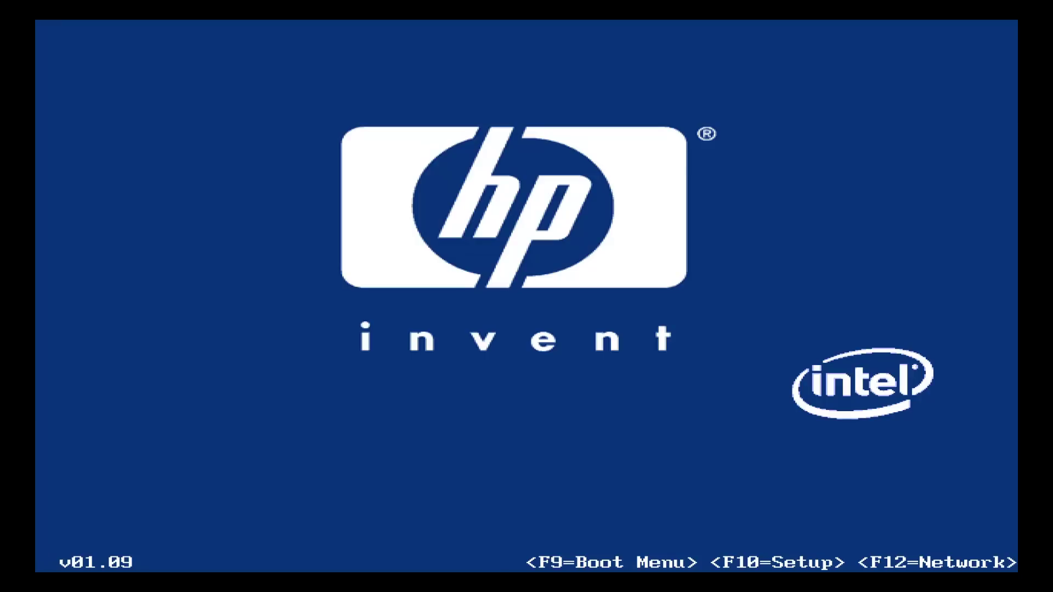
pyautogui.press('F9')
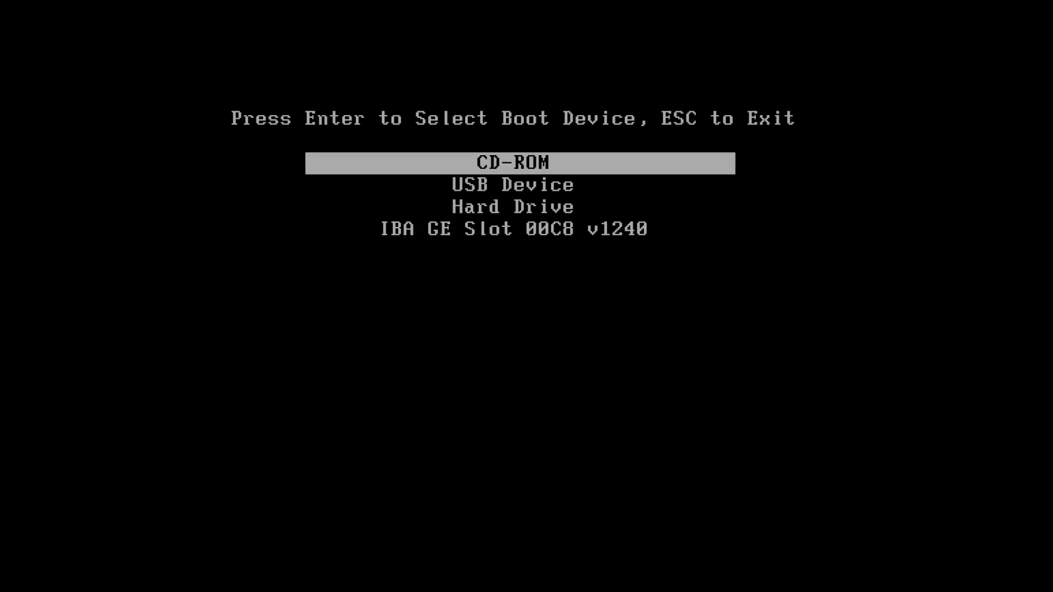
pyautogui.press('Return')
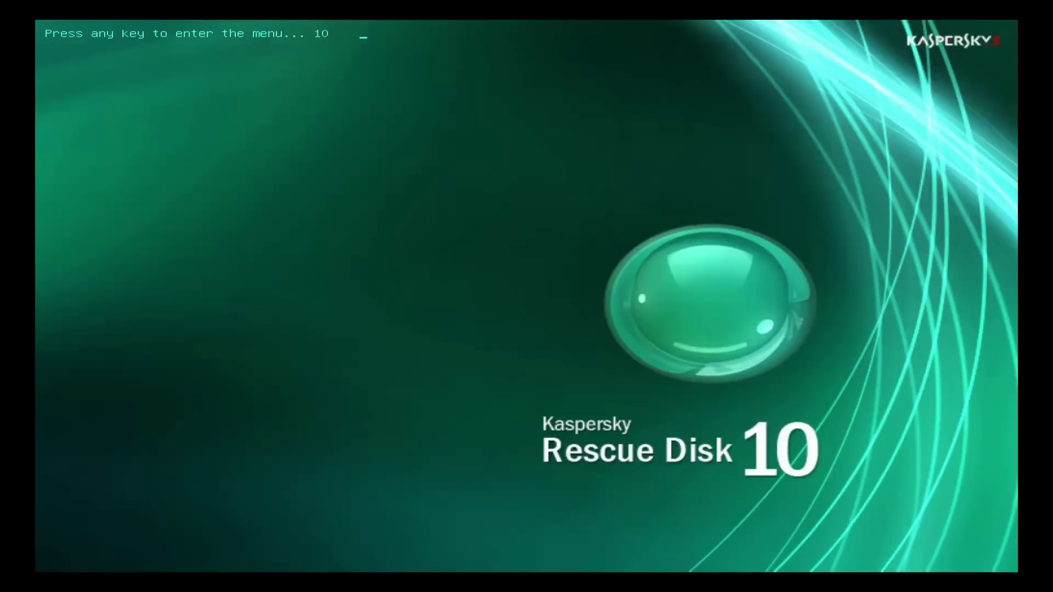
# - Enter the rescue disk menu with the preselected language, accept the license agreement, and start Graphic Mode
pyautogui.press('Return')
pyautogui.press('Return')
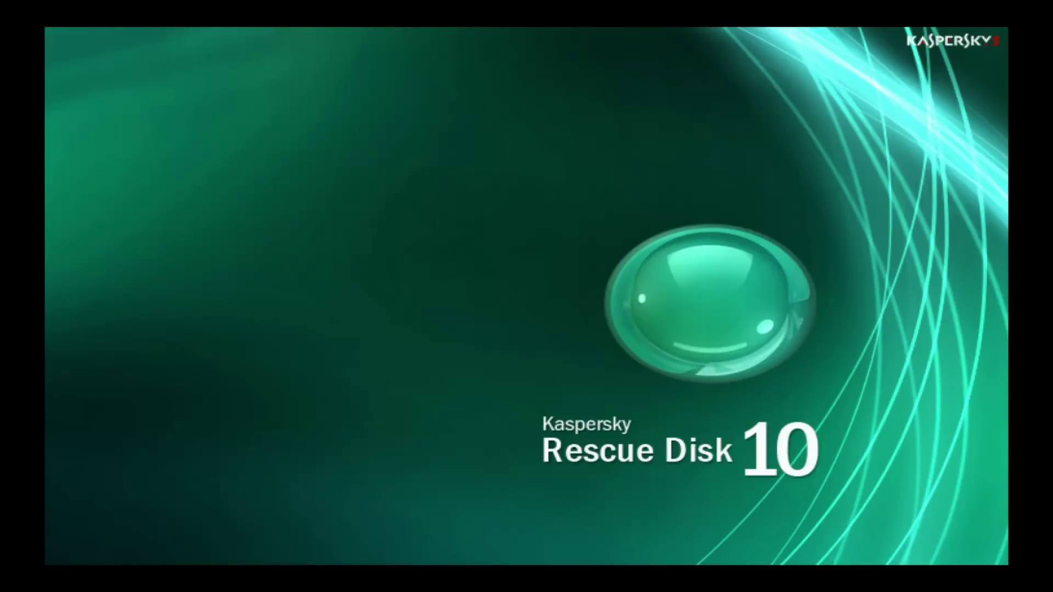
pyautogui.press('1')
pyautogui.press('Return')
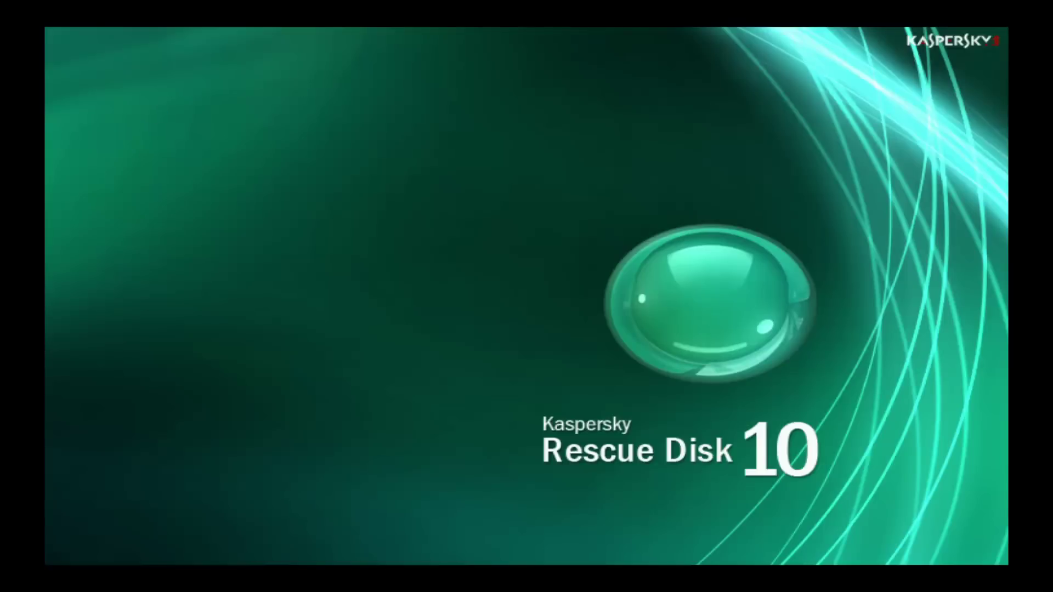
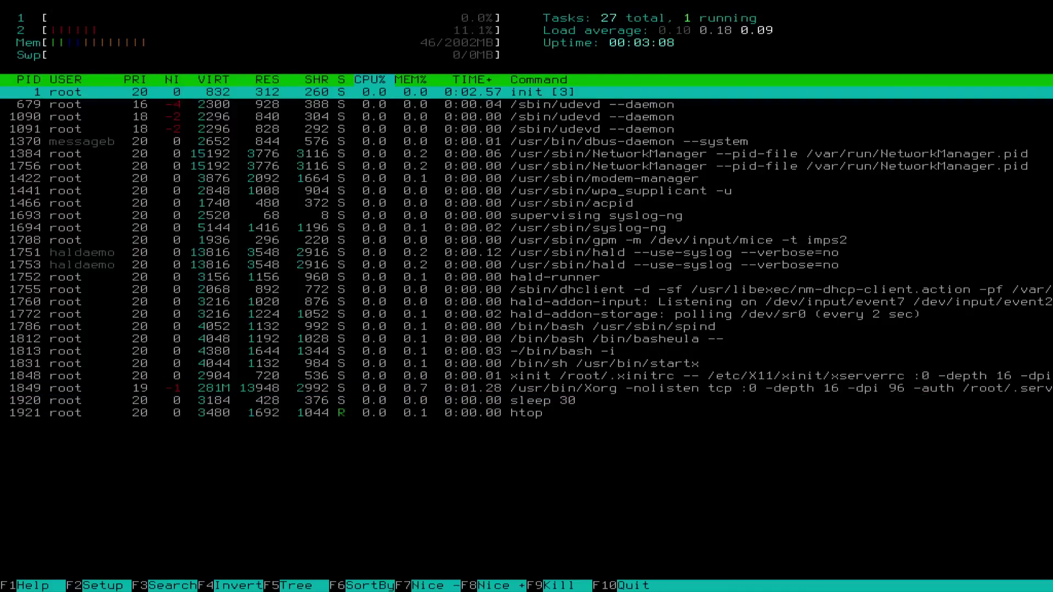
# - Kill the /usr/bin/Xorg process in htop and start the graphical desktop using Xorg auto-config
pyautogui.press('Down')
pyautogui.press('Down')
pyautogui.press('Down')
pyautogui.press('Down')
pyautogui.press('Down')
pyautogui.press('Down')
pyautogui.press('Down')
pyautogui.press('Down')
pyautogui.press('Down')
pyautogui.press('Down')
pyautogui.press('Down')
pyautogui.press('Down')
pyautogui.press('Down')
pyautogui.press('Down')
pyautogui.press('Down')
pyautogui.press('Down')
pyautogui.press('Down')
pyautogui.press('Down')
pyautogui.press('Down')
pyautogui.press('Down')
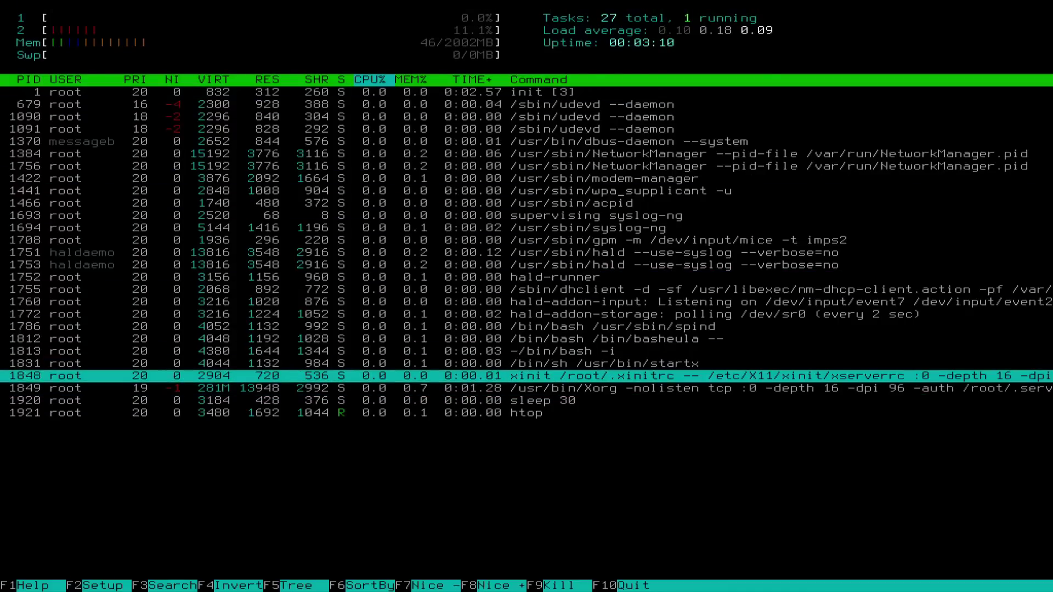
pyautogui.press('Down')
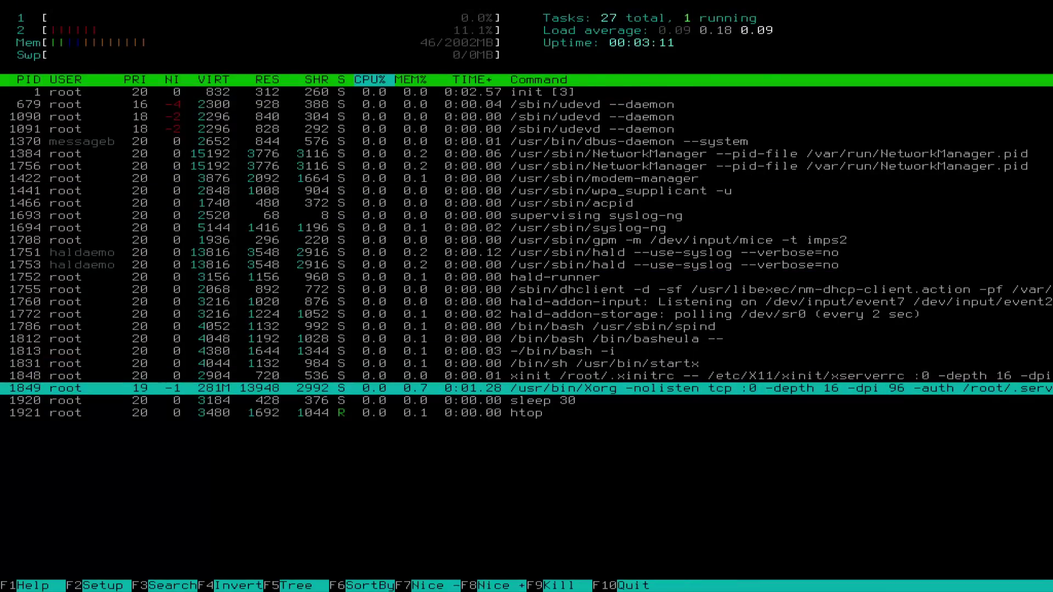
pyautogui.press('F9')
pyautogui.press('Return')
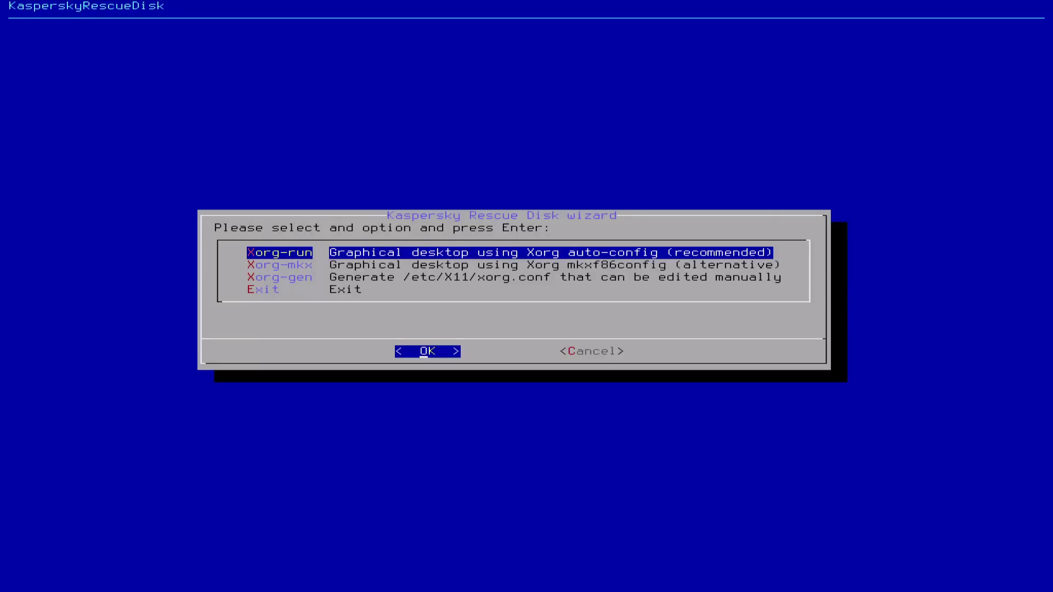
pyautogui.press('Return')
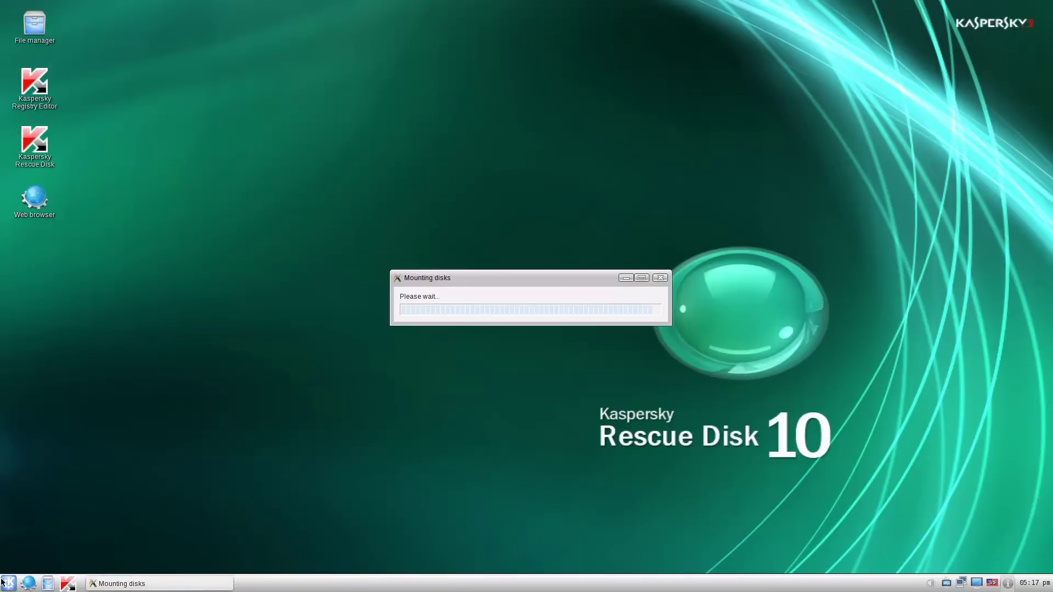
# - Look over the display configuration, the desktop's launcher menu, and the About information of Kaspersky Rescue Disk
pyautogui.click(976, 584)
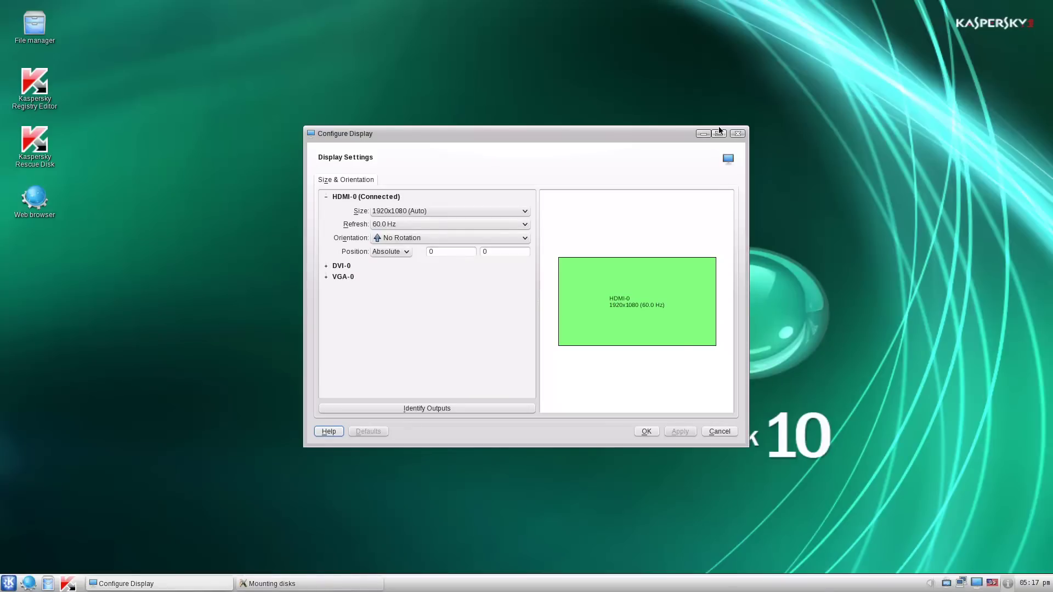
pyautogui.click(736, 135)
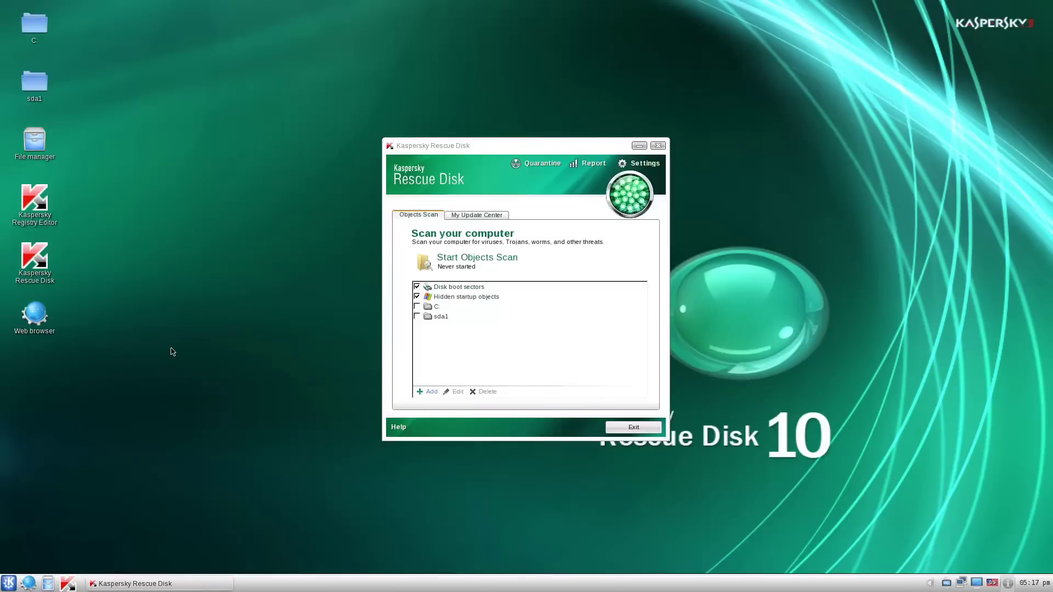
pyautogui.click(8, 583)
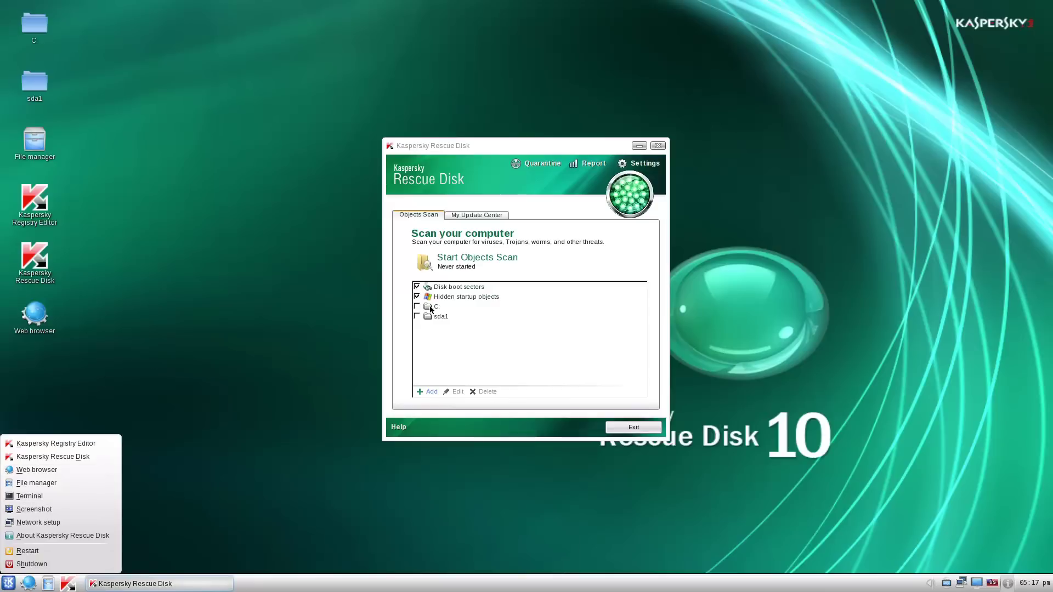
pyautogui.click(621, 261)
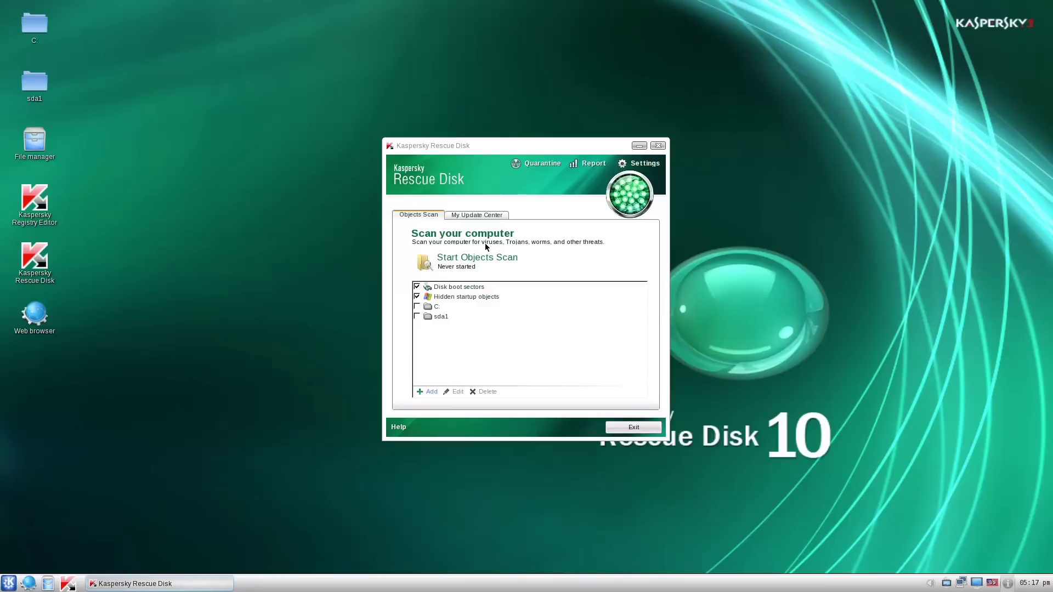
pyautogui.click(413, 169)
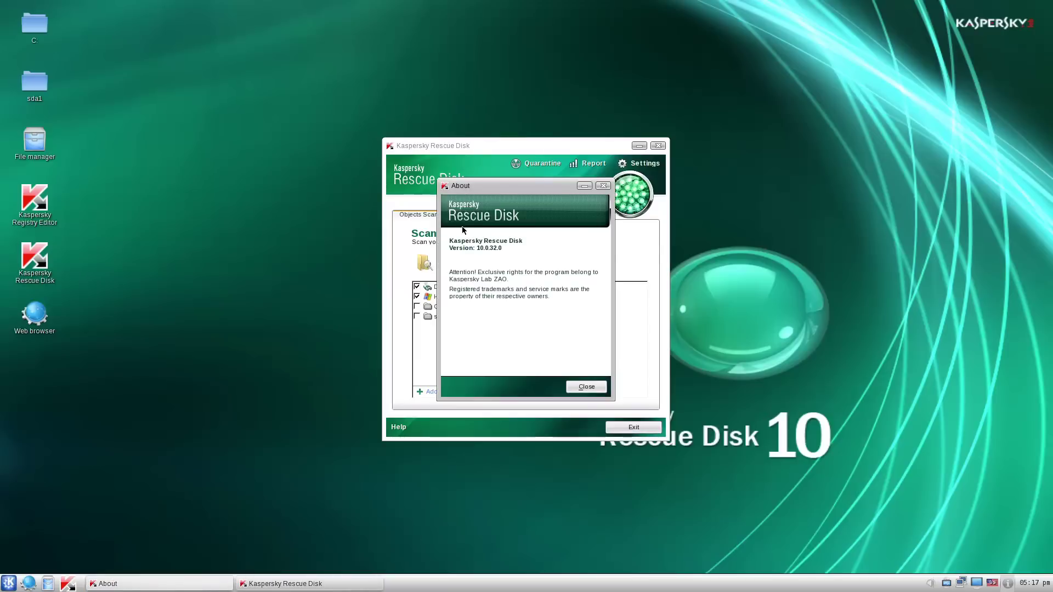
pyautogui.click(604, 186)
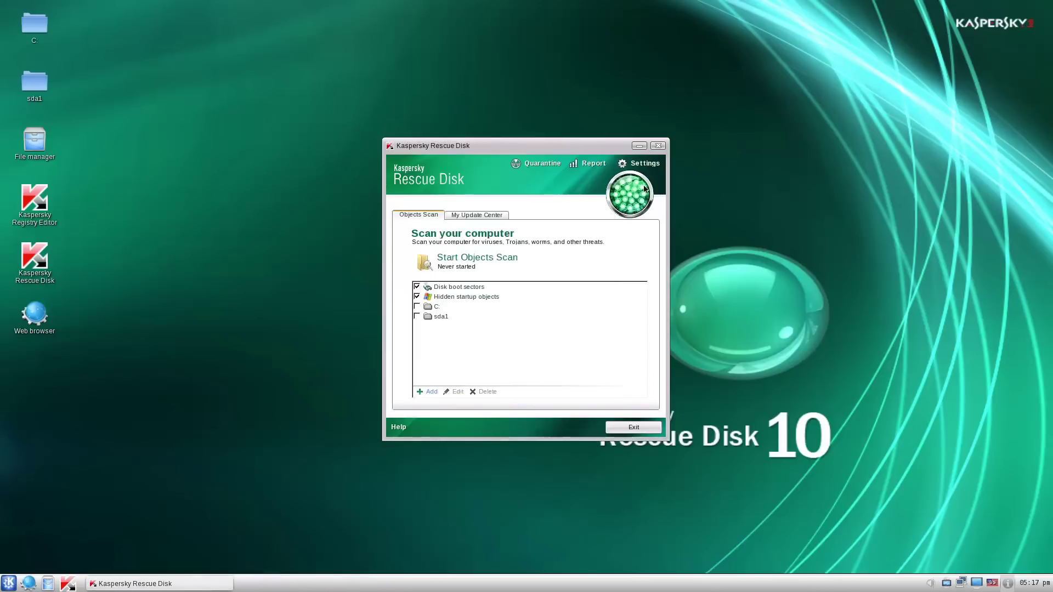
# - Raise the Objects Scan security level to High, set heuristic analysis to deep scan, and confirm the scan options
pyautogui.click(643, 164)
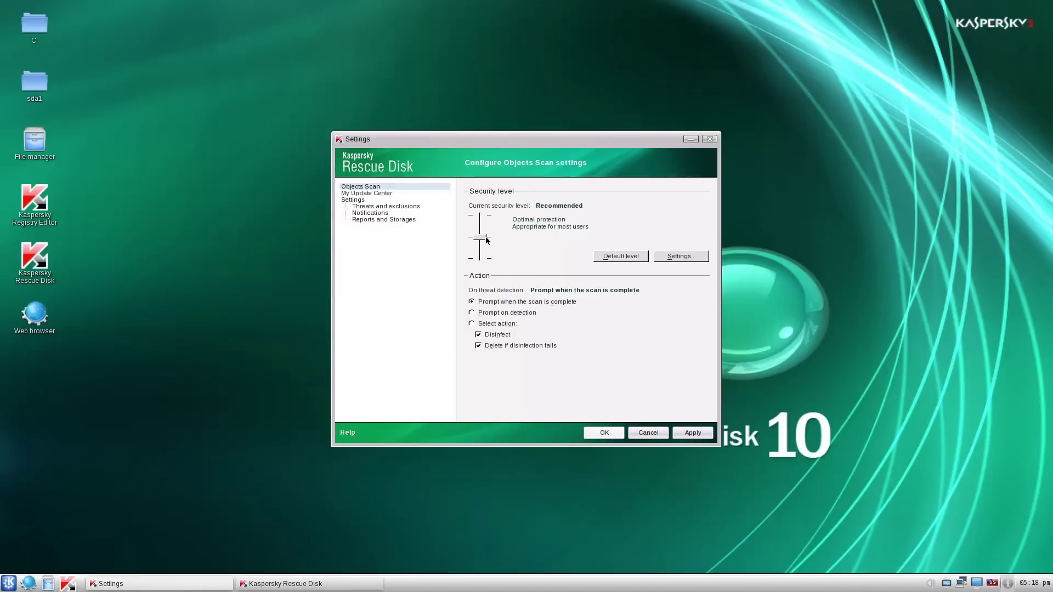
pyautogui.moveTo(481, 238); pyautogui.dragTo(481, 215)
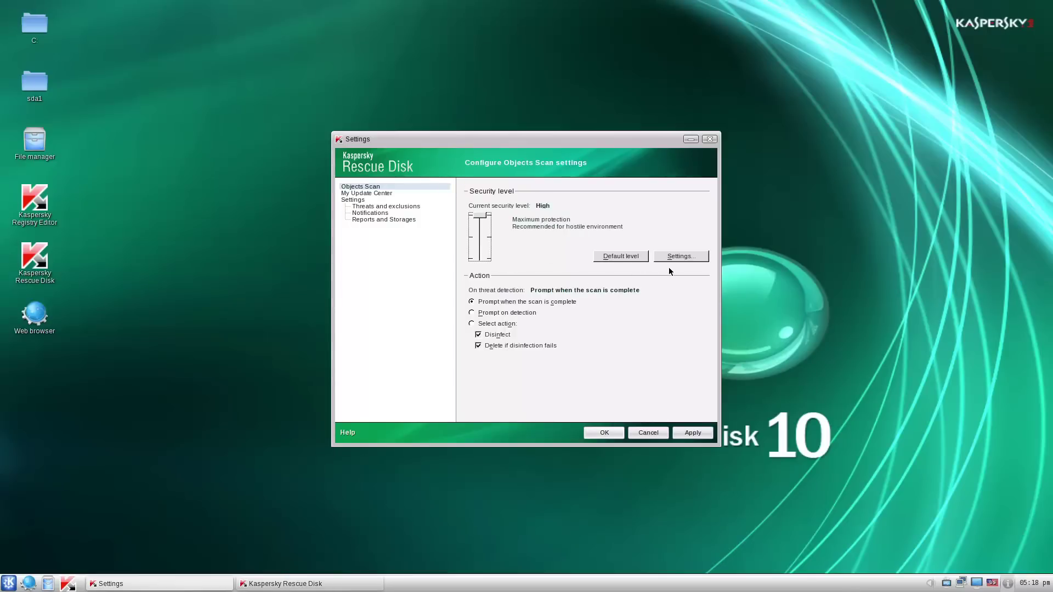
pyautogui.click(678, 256)
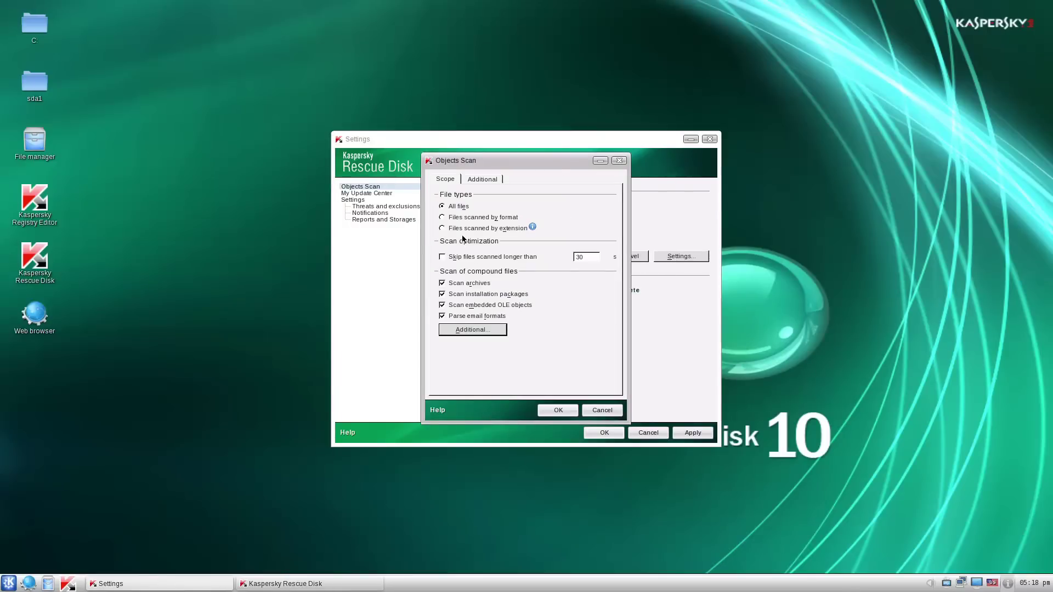
pyautogui.click(493, 179)
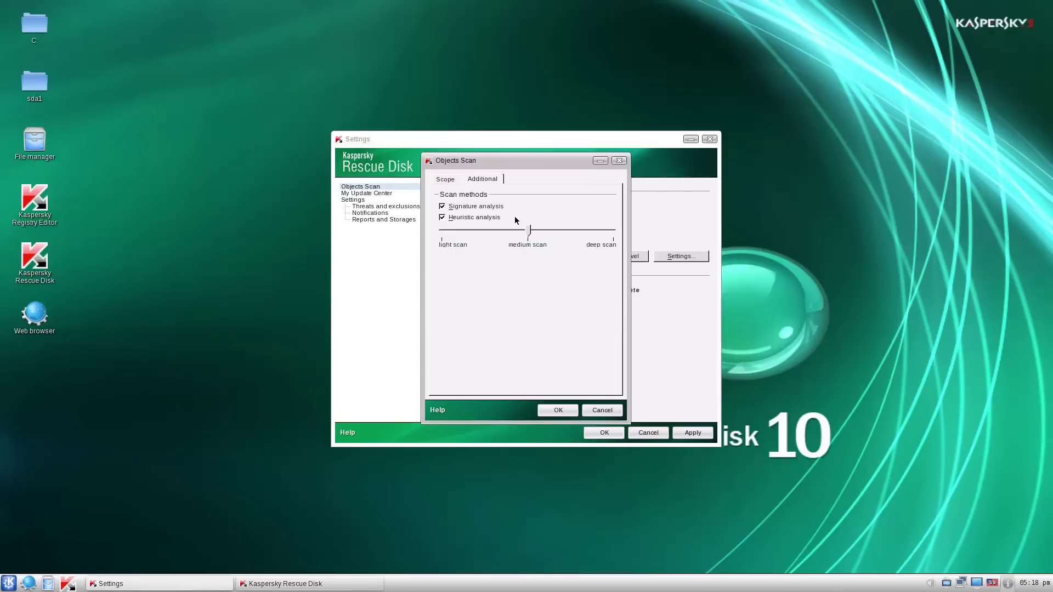
pyautogui.moveTo(529, 231); pyautogui.dragTo(615, 237)
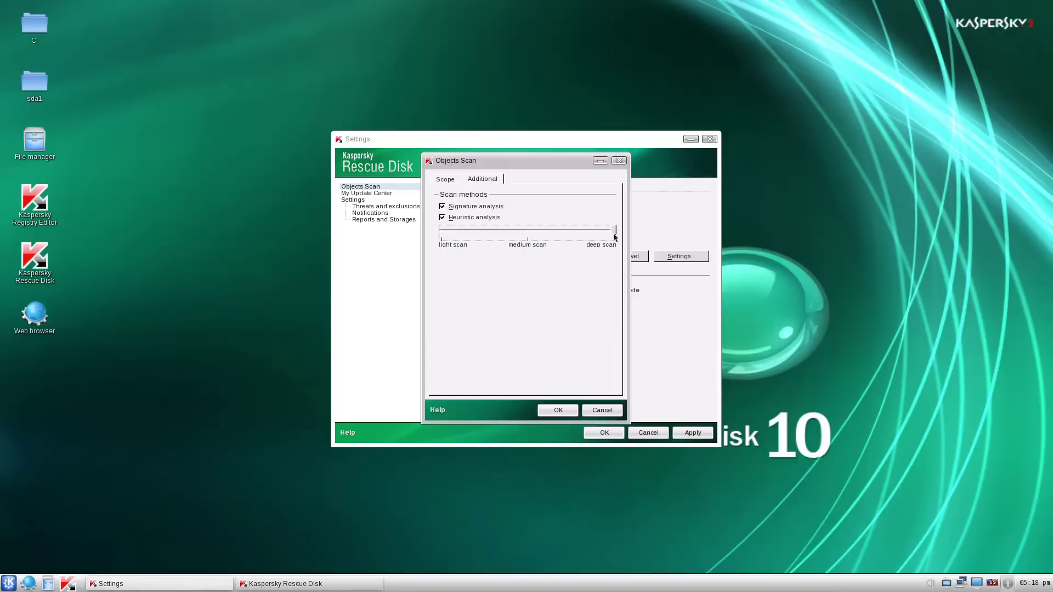
pyautogui.click(455, 180)
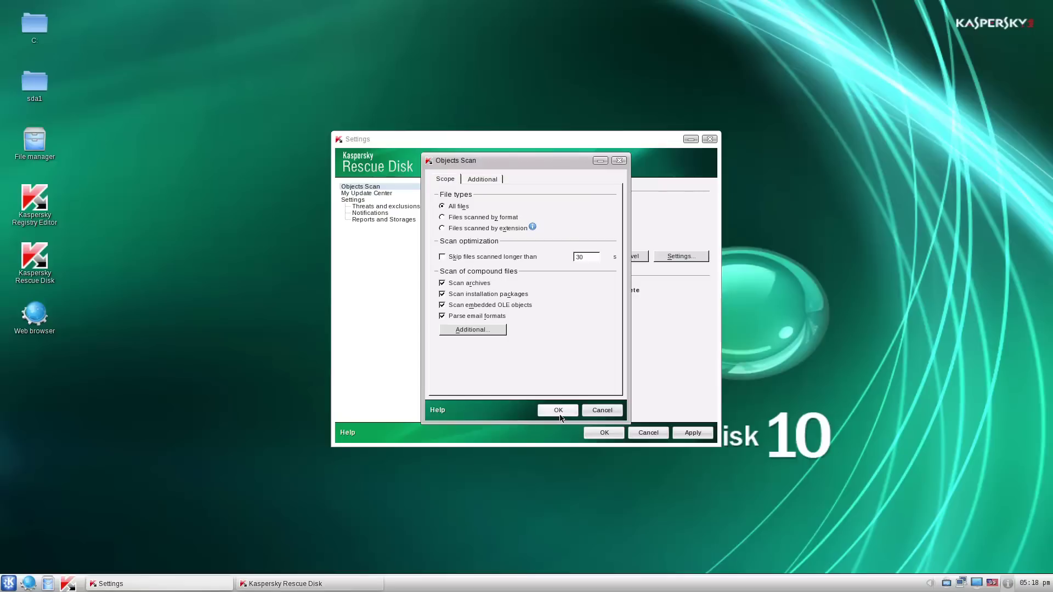
pyautogui.click(472, 330)
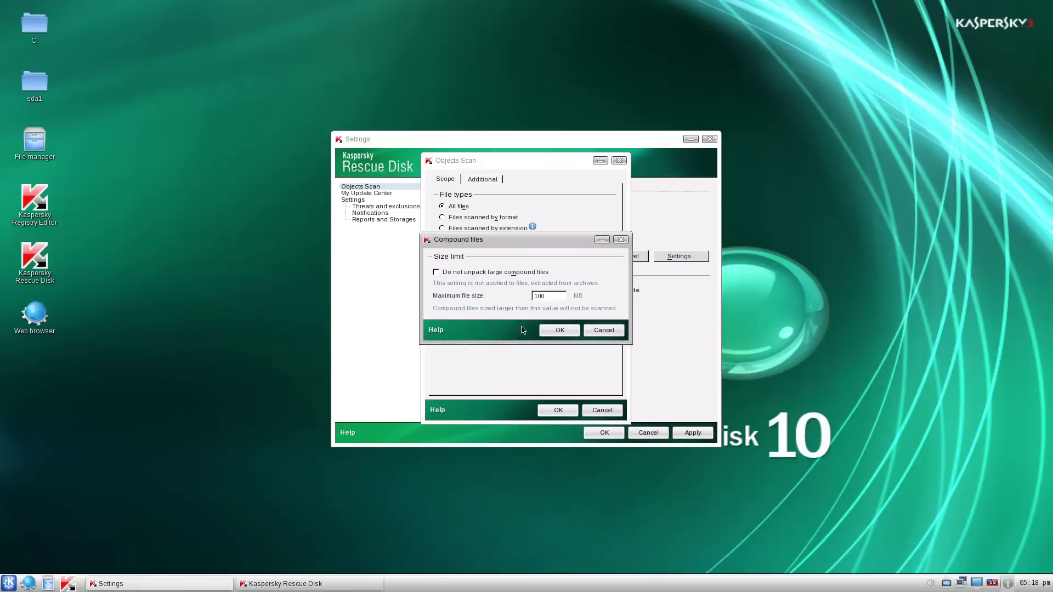
pyautogui.click(559, 331)
pyautogui.click(554, 411)
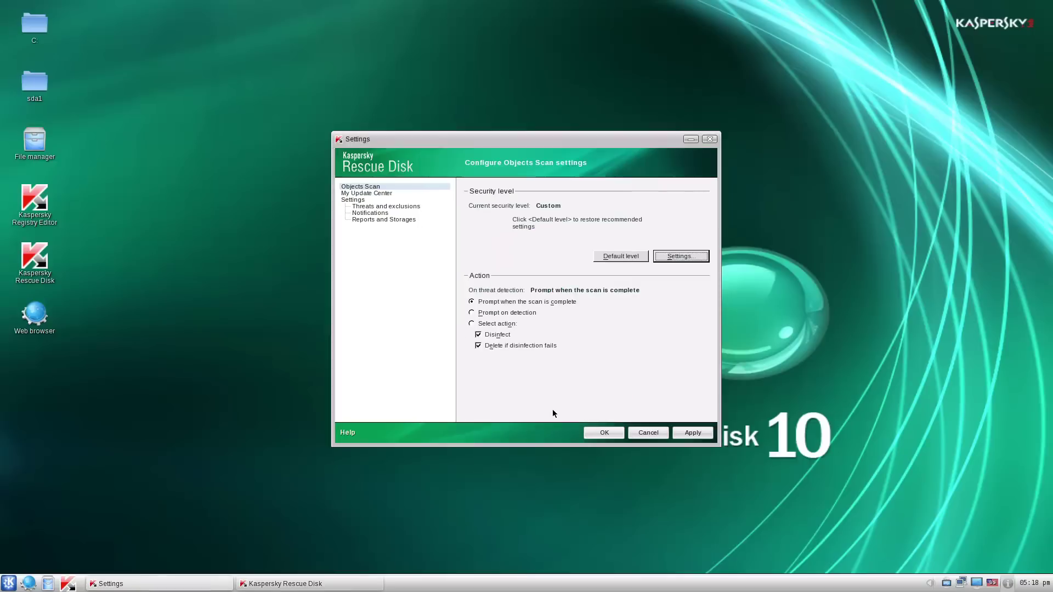
# - Review the update source and regional settings of My Update Center
pyautogui.click(378, 193)
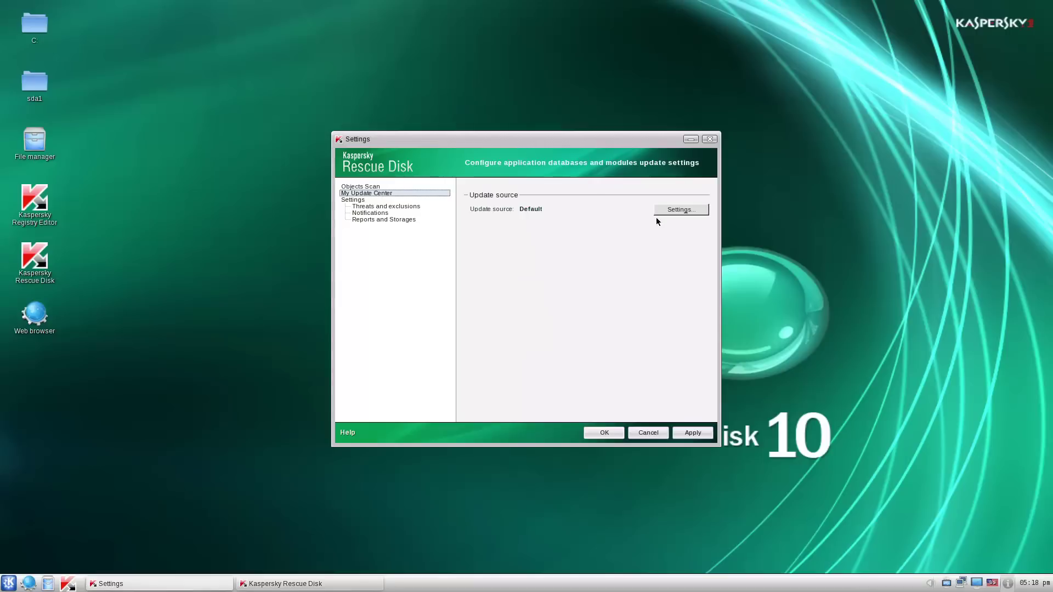
pyautogui.click(674, 210)
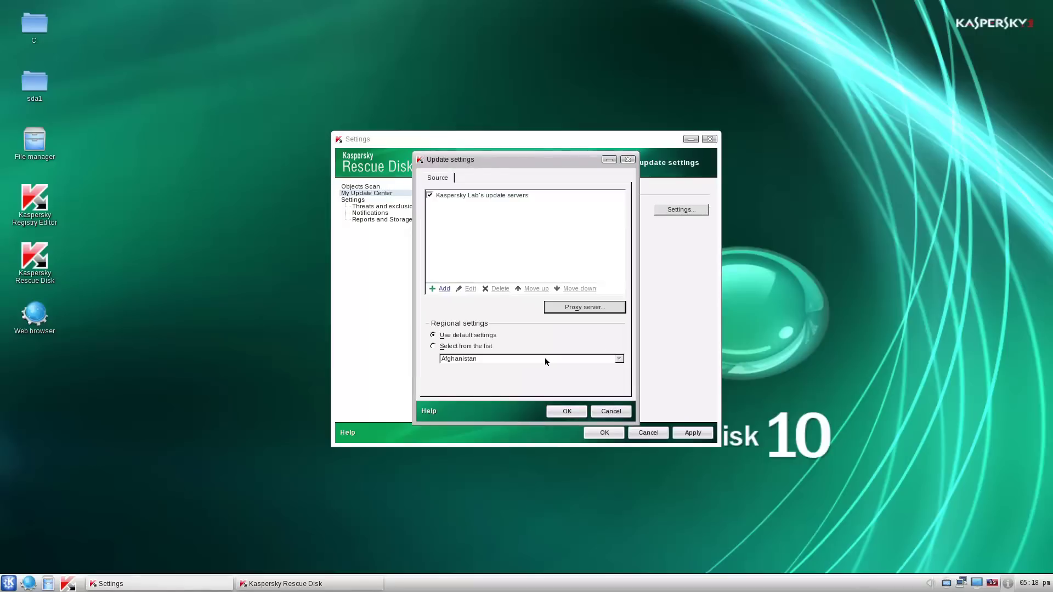
pyautogui.click(567, 412)
# - Enable detection of the Other category of programs in the threat settings
pyautogui.click(347, 201)
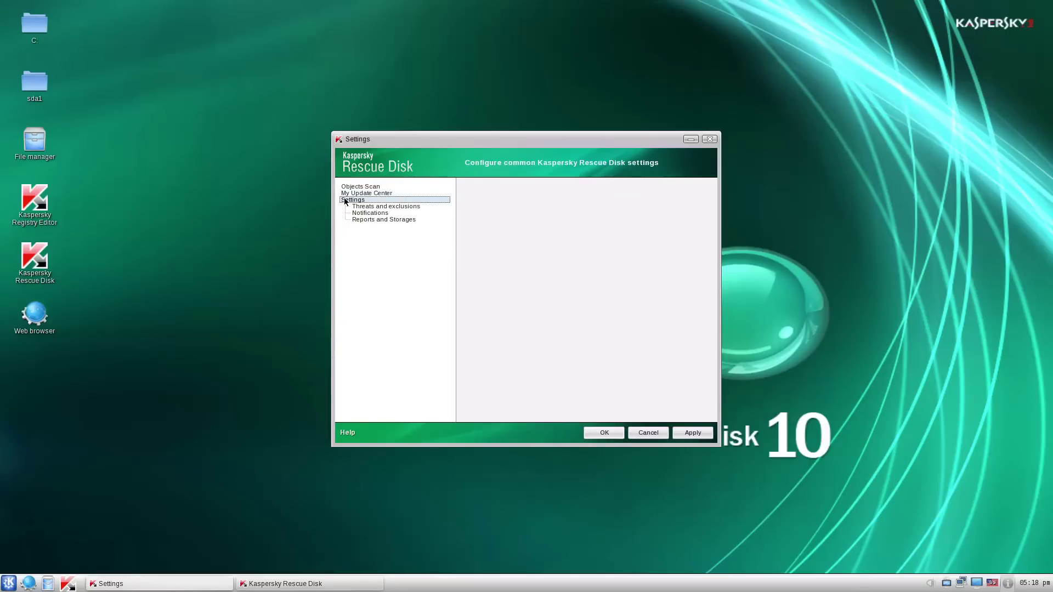
pyautogui.click(374, 207)
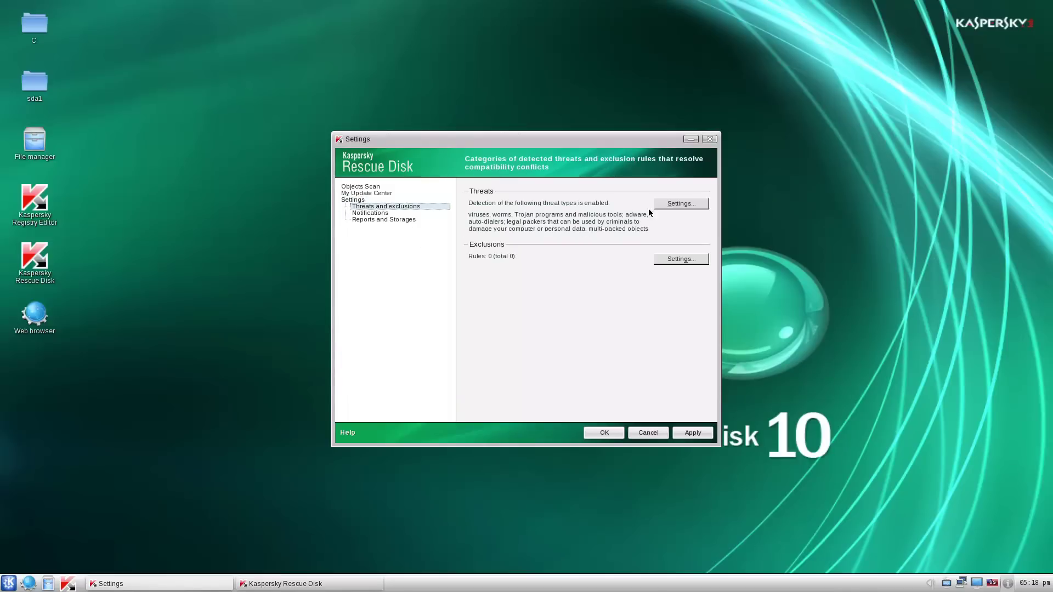
pyautogui.click(704, 205)
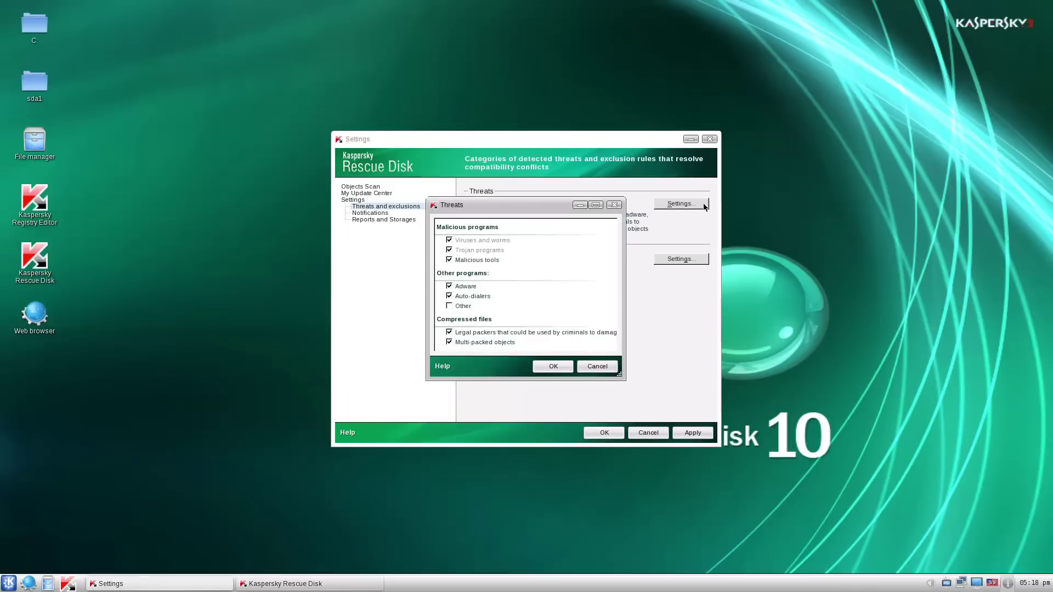
pyautogui.click(449, 307)
pyautogui.click(553, 367)
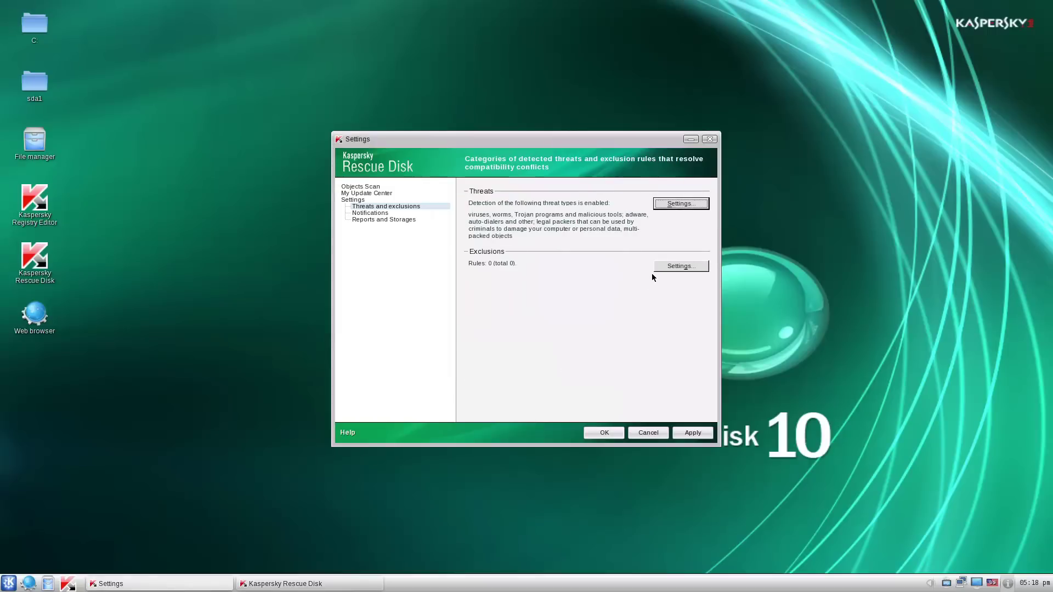
# - Check the Notifications and the Reports and Storages settings, and save the Kaspersky Rescue Disk settings
pyautogui.click(375, 213)
pyautogui.click(375, 219)
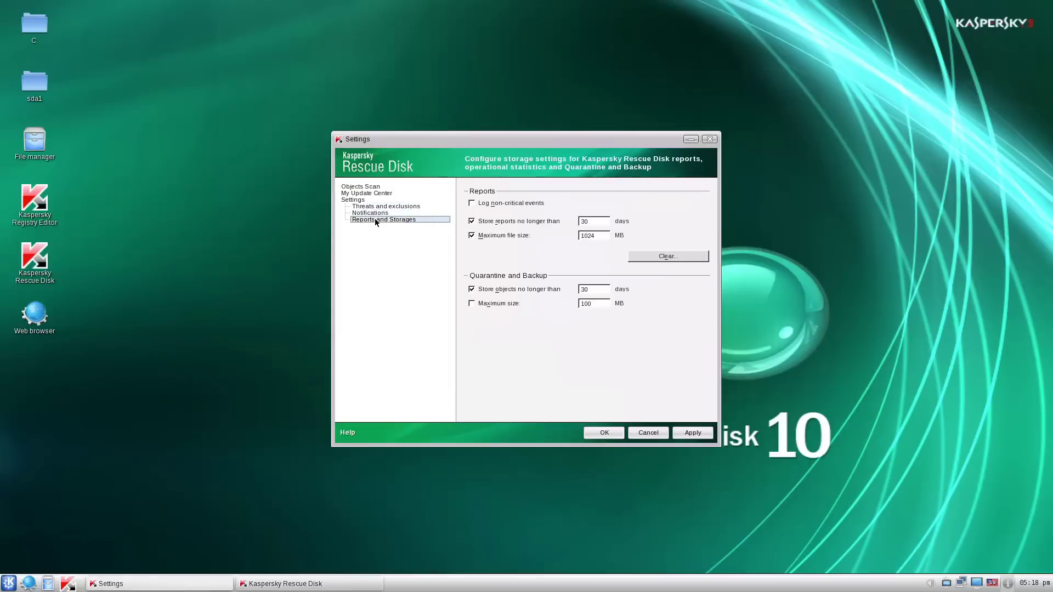
pyautogui.click(605, 432)
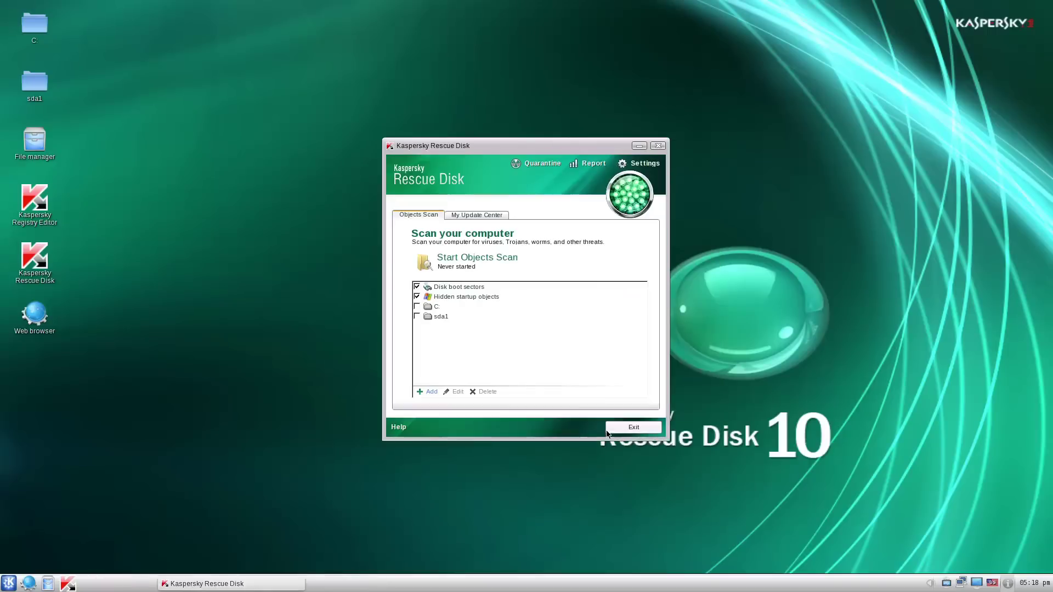
# - Start updating the malware databases in My Update Center and check the update's progress
pyautogui.click(474, 216)
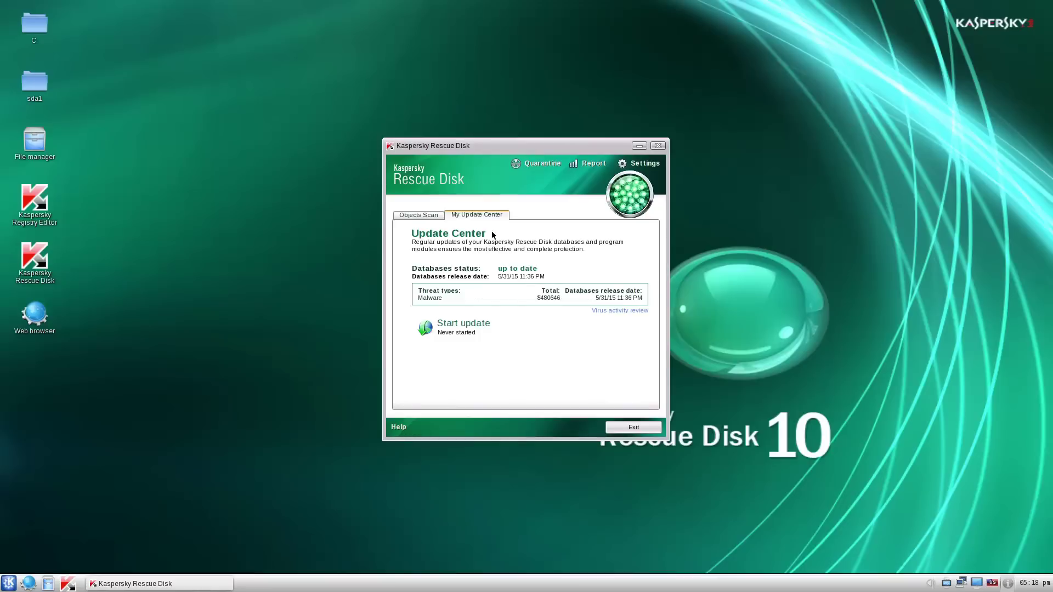
pyautogui.click(457, 337)
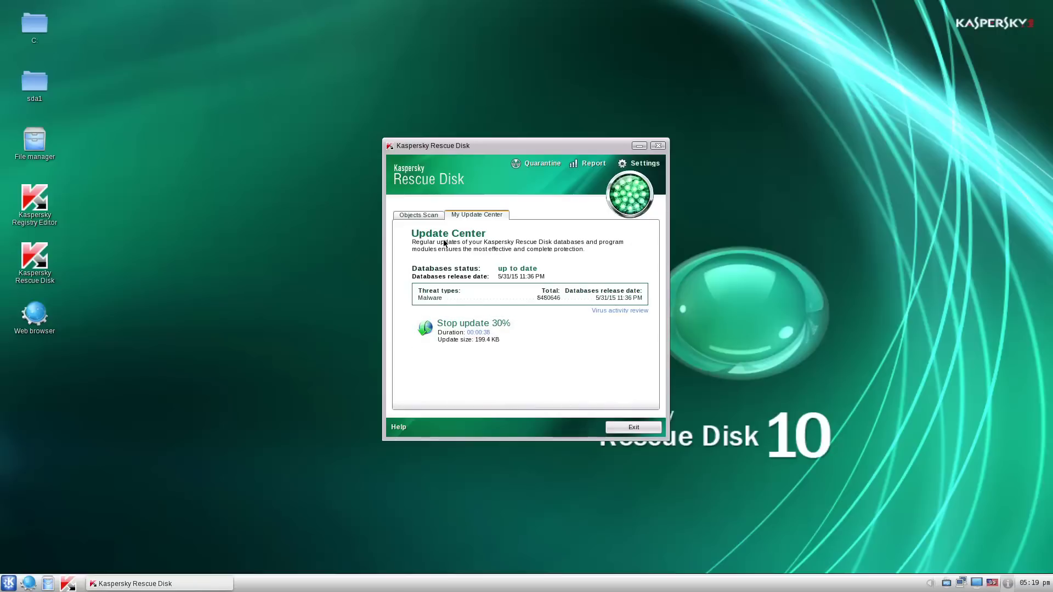
pyautogui.click(409, 215)
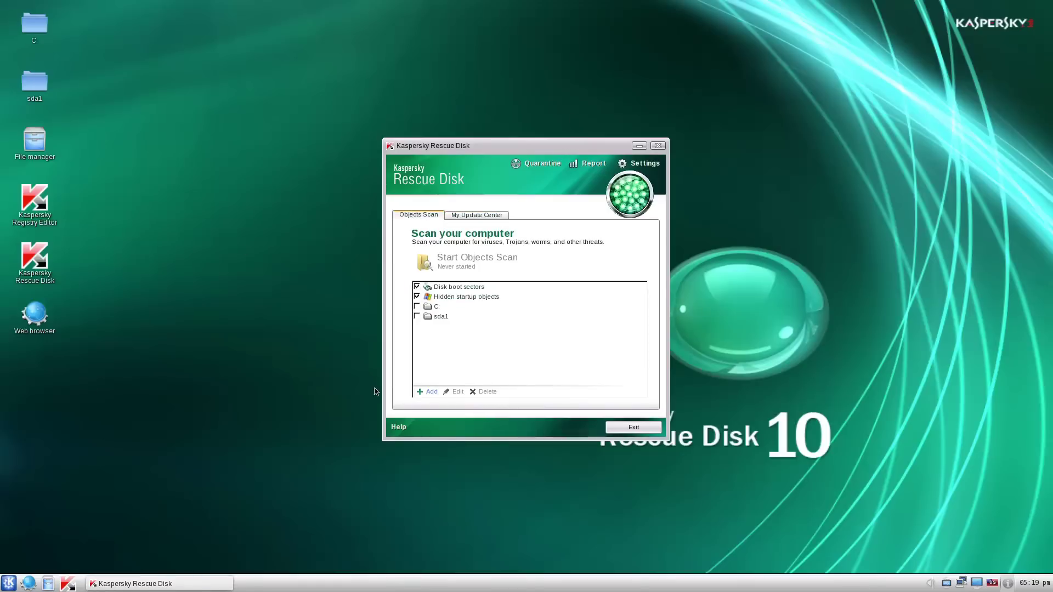
pyautogui.click(470, 214)
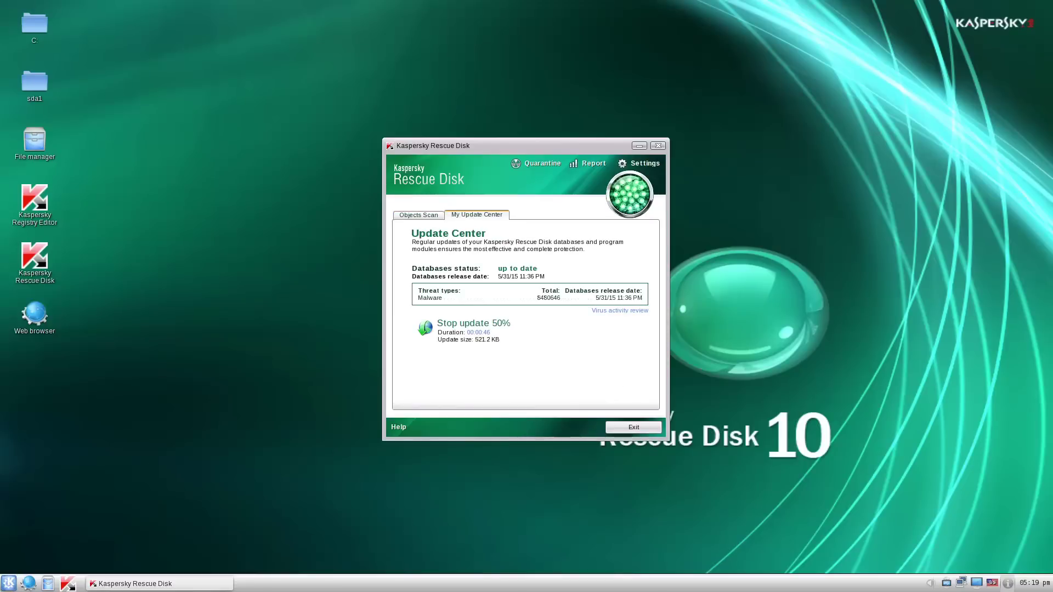
# - Open the web browser, look over Kaspersky's Safety 101 page on sources of threats, and close the browser
pyautogui.click(29, 583)
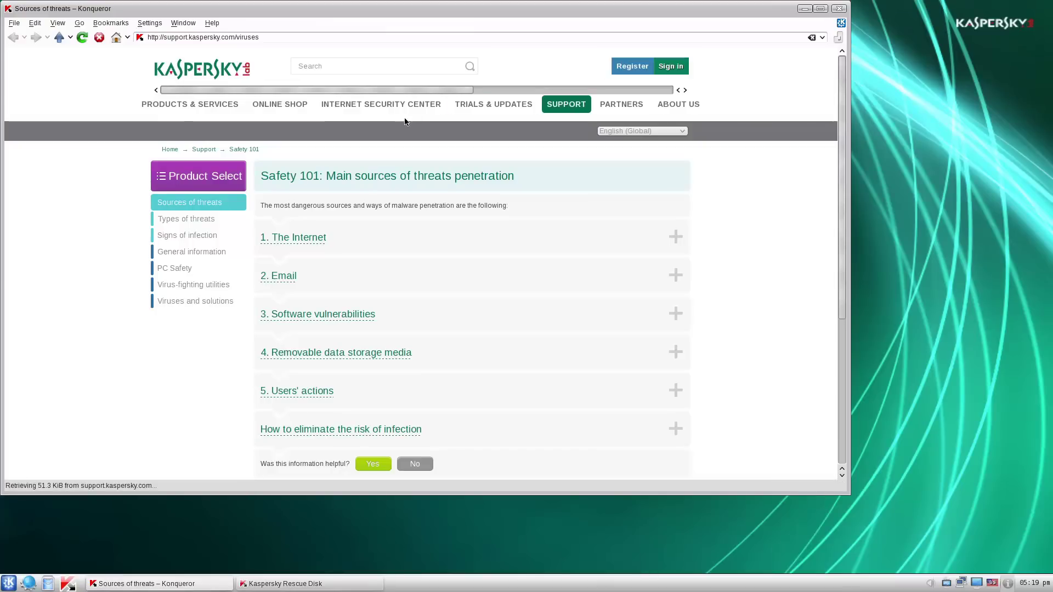
pyautogui.scroll(-5, 713, 99)
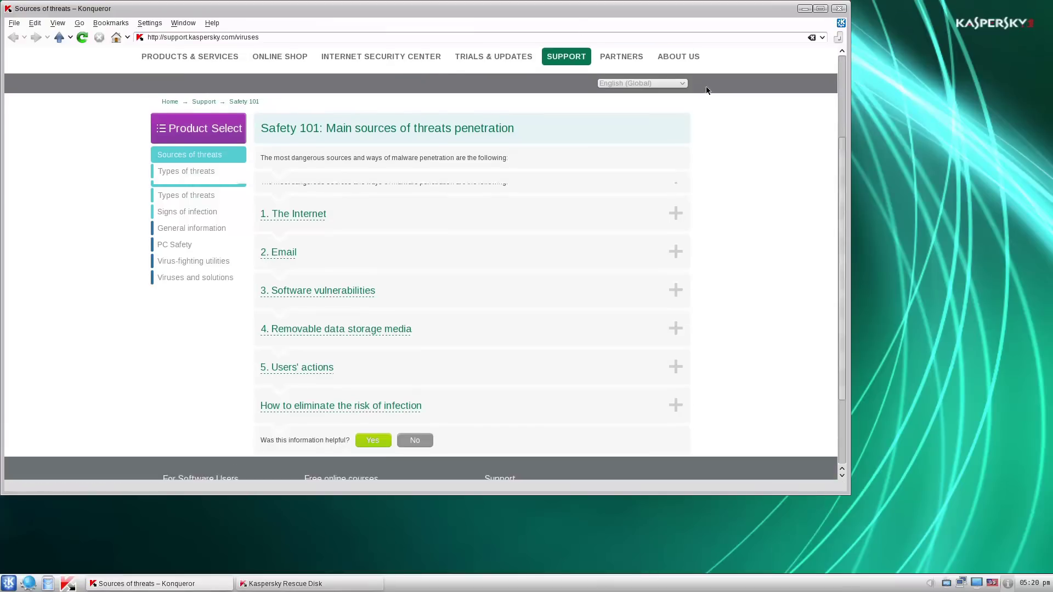
pyautogui.click(840, 9)
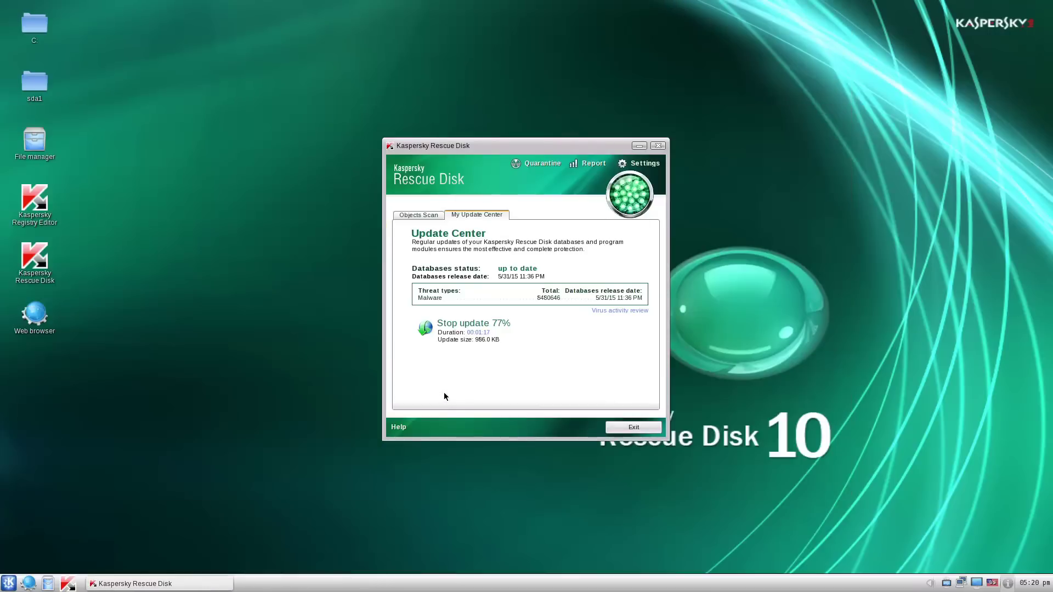
pyautogui.click(285, 269)
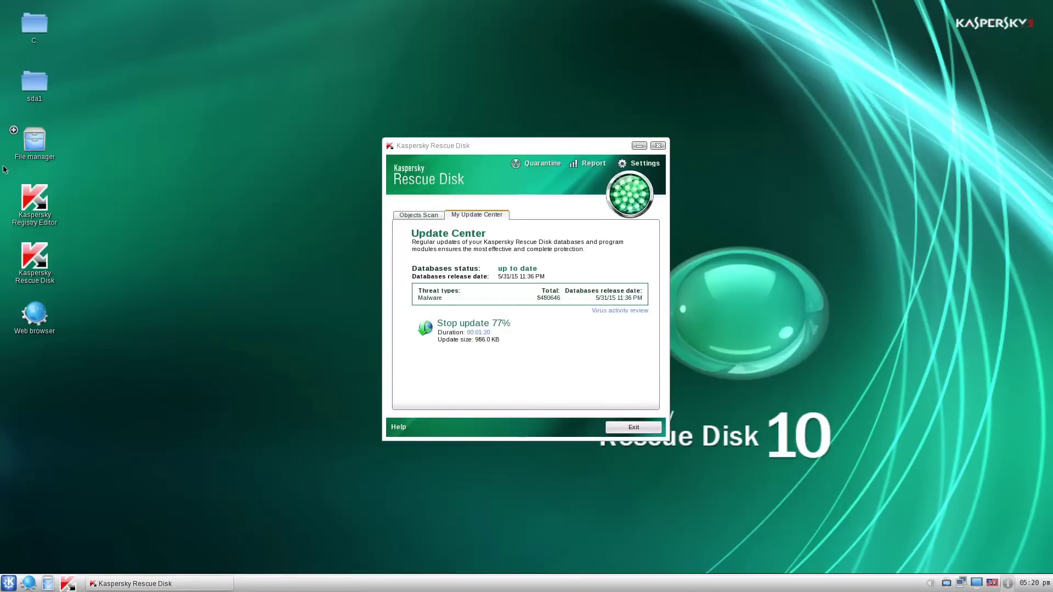
# - Browse the Windows 8.1 Pro HKEY_USERS hive in Kaspersky Registry Editor down to the user account's Console key, and close the editor
pyautogui.click(30, 207)
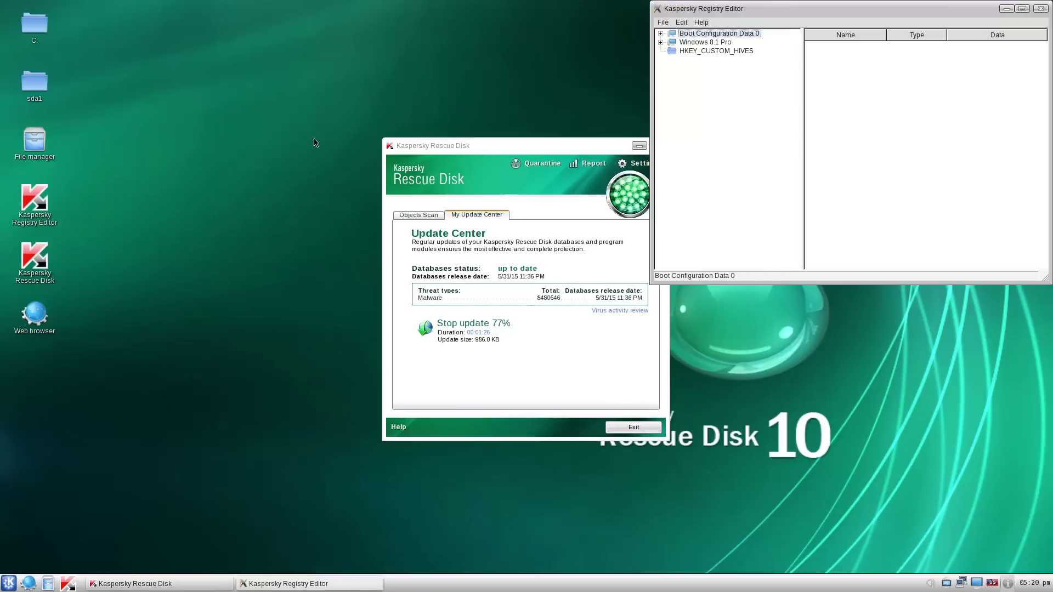
pyautogui.click(661, 42)
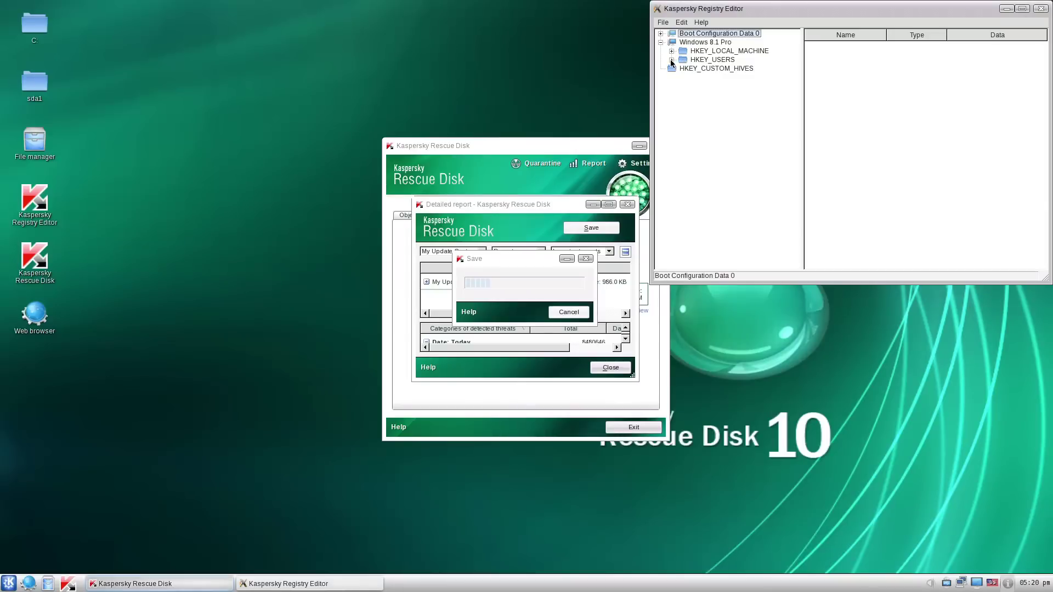
pyautogui.click(671, 60)
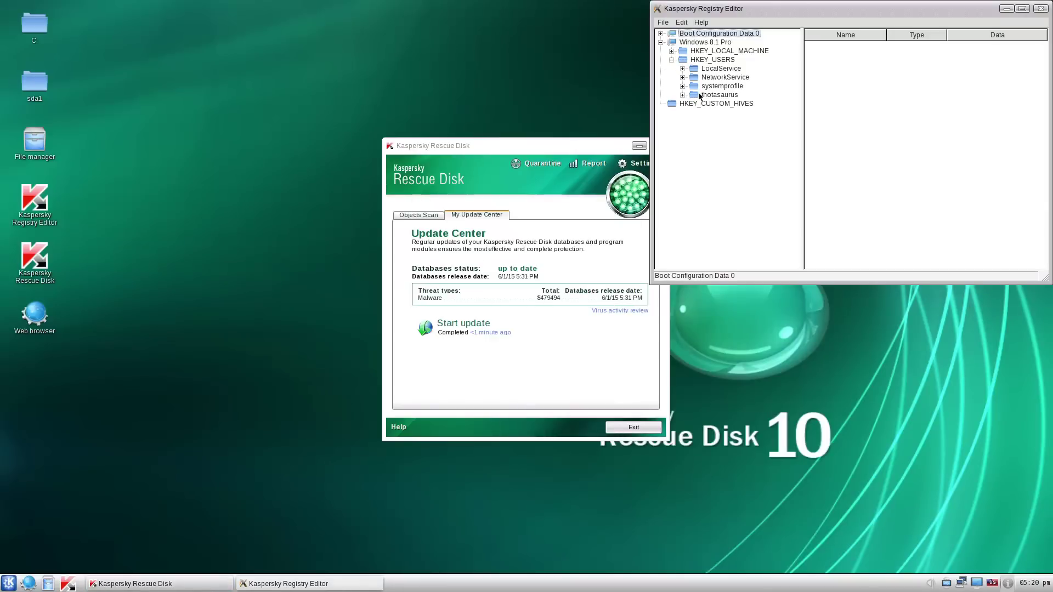
pyautogui.doubleClick(723, 96)
pyautogui.doubleClick(728, 112)
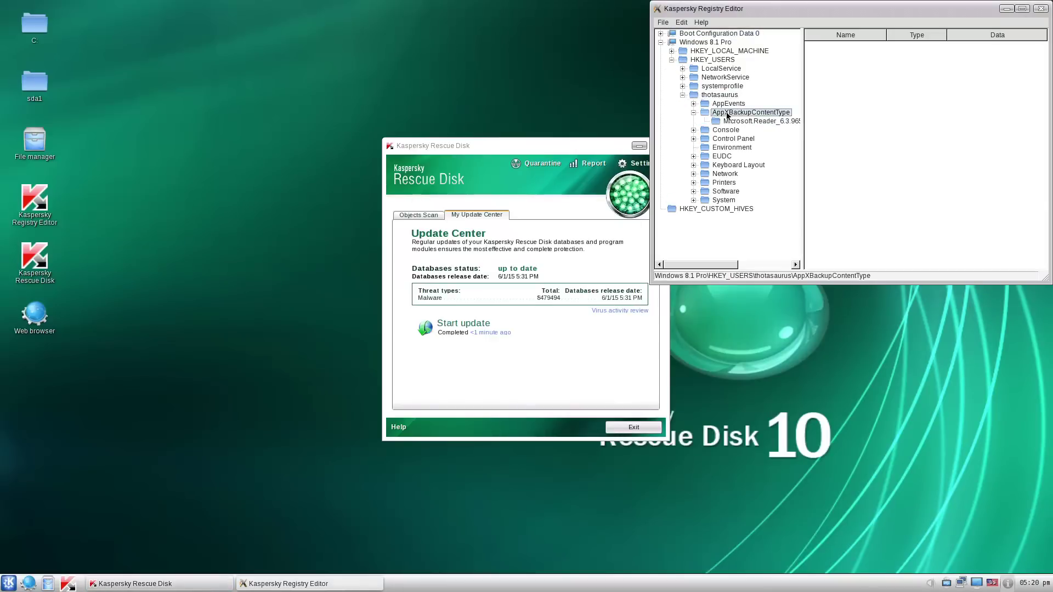
pyautogui.click(729, 121)
pyautogui.click(728, 130)
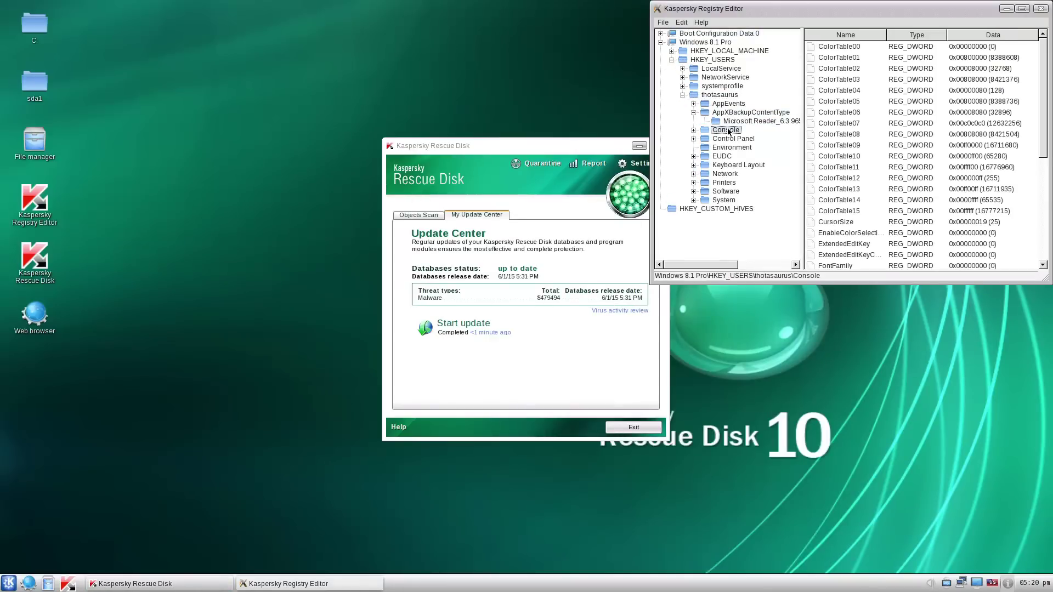
pyautogui.click(1040, 9)
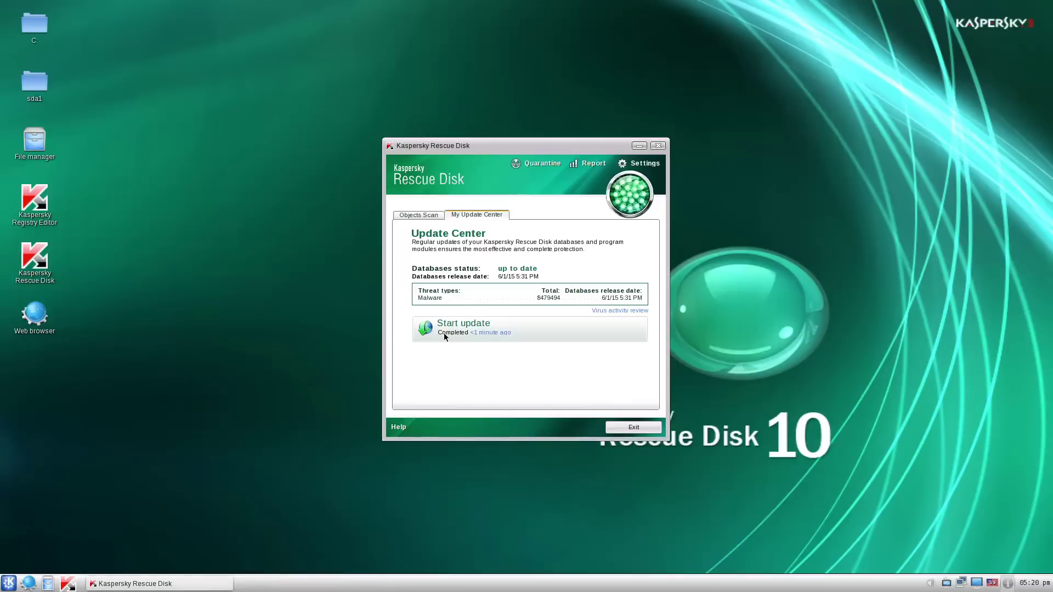
# - Add C: and sda1 to the selected scan objects and start the Objects Scan
pyautogui.click(406, 214)
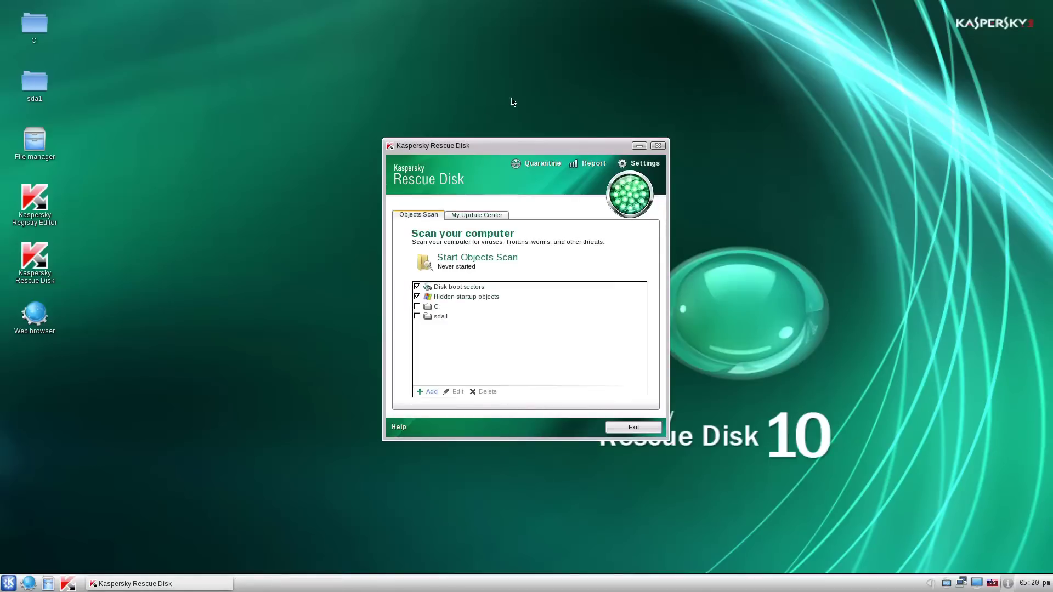
pyautogui.click(420, 308)
pyautogui.click(416, 316)
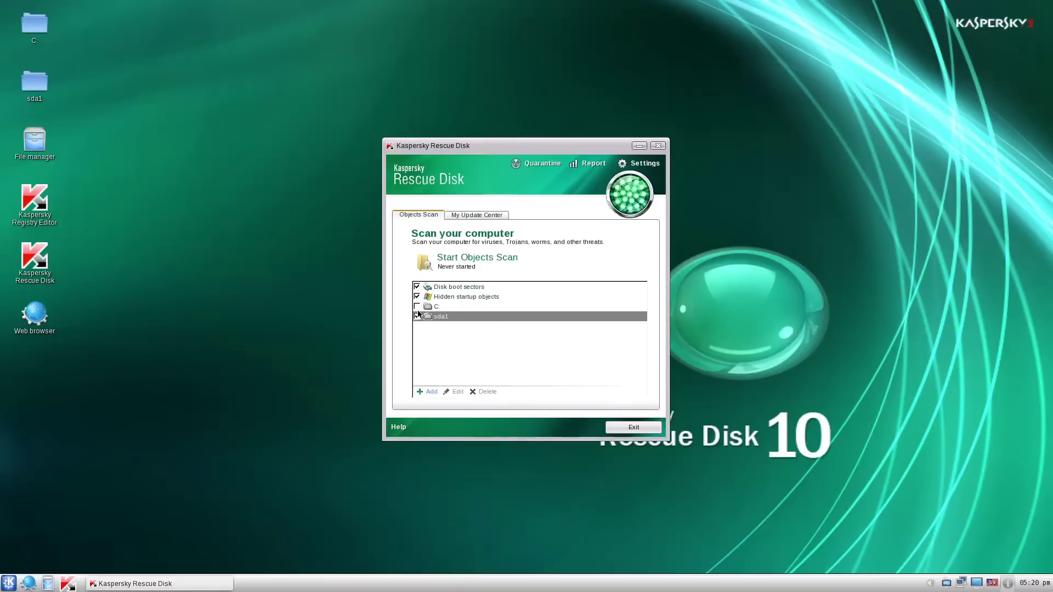
pyautogui.click(416, 307)
pyautogui.click(456, 262)
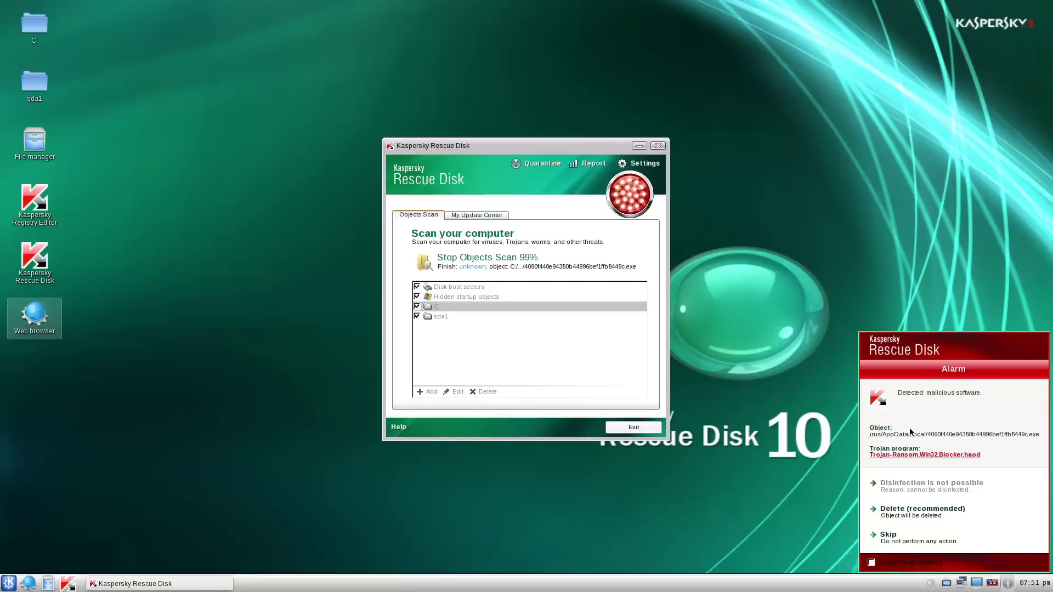
# - Delete the detected Trojan-Ransom file and apply the same action to all such detections
pyautogui.click(872, 563)
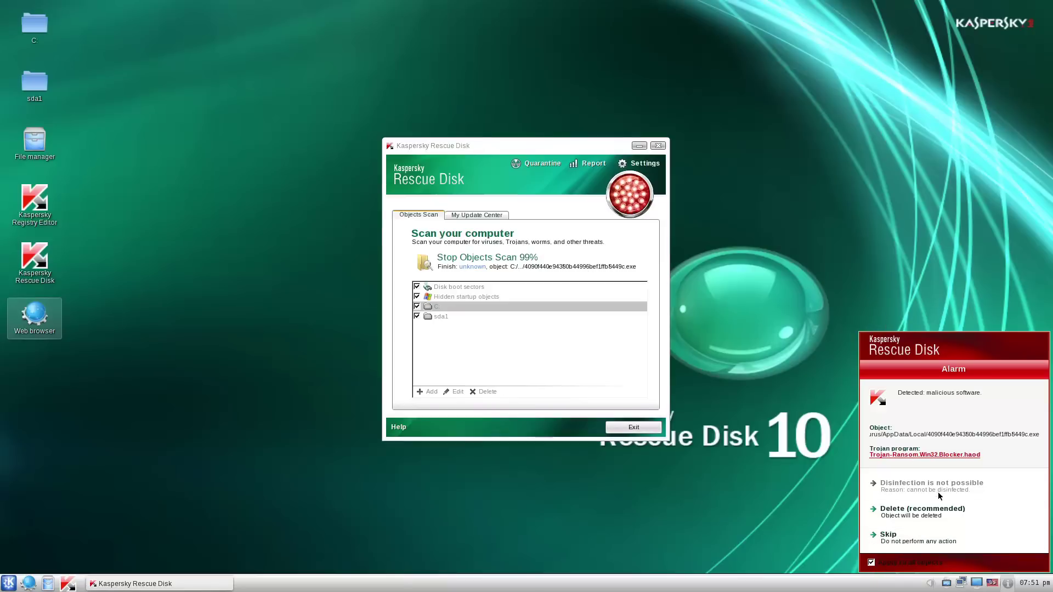
pyautogui.click(908, 516)
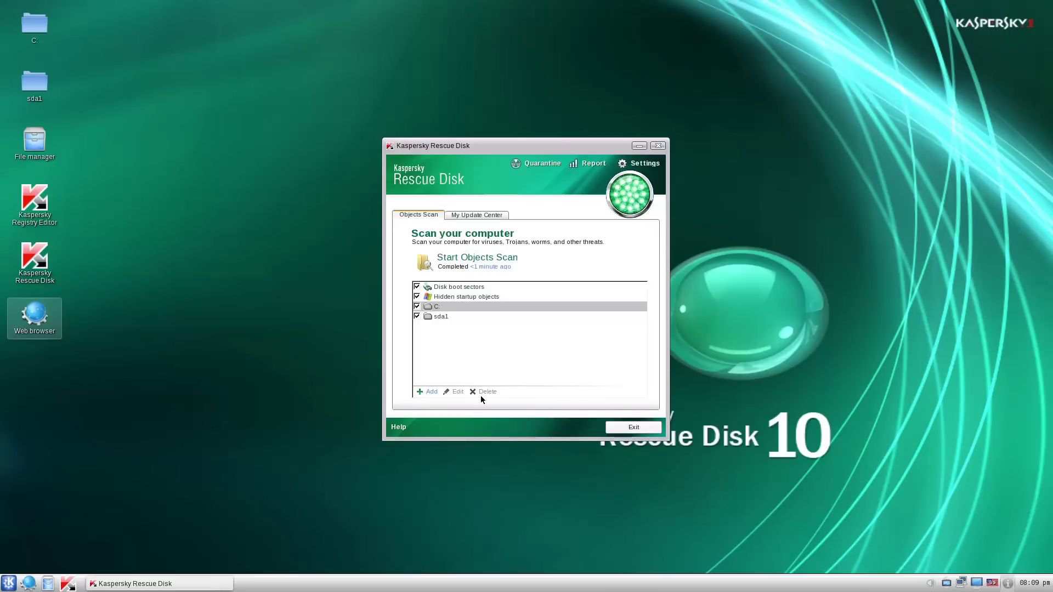
# - Review the completed Objects Scan summary and its detailed report of detected threats, and close both
pyautogui.click(489, 264)
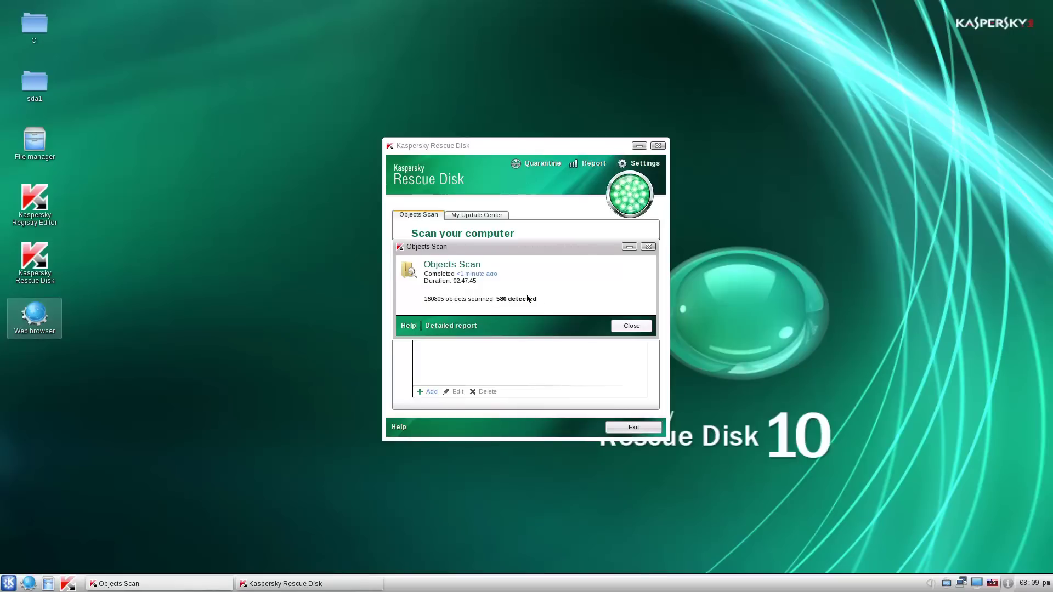
pyautogui.click(450, 325)
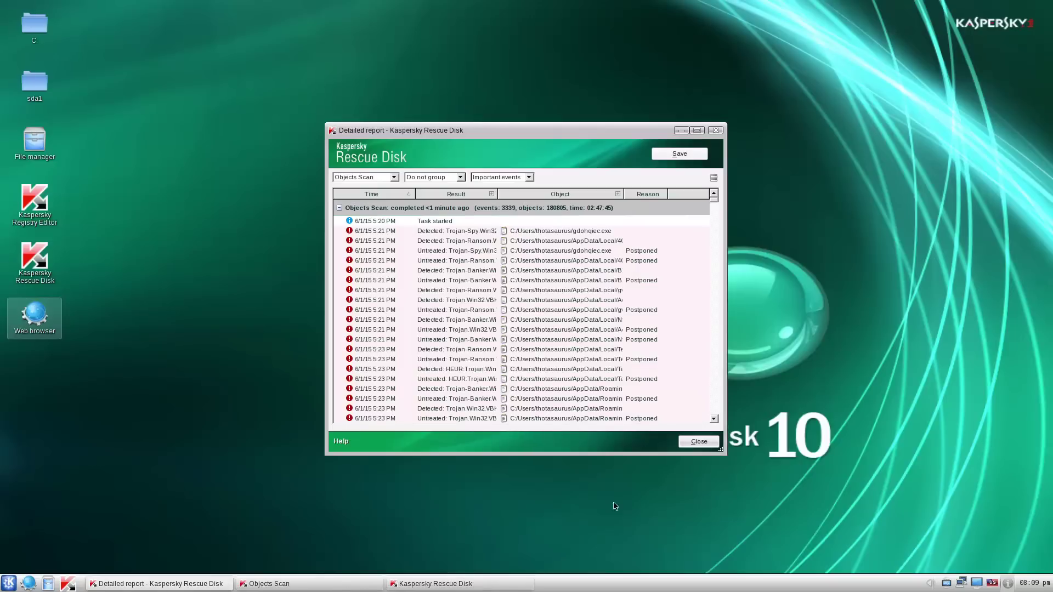
pyautogui.scroll(-5, 673, 348)
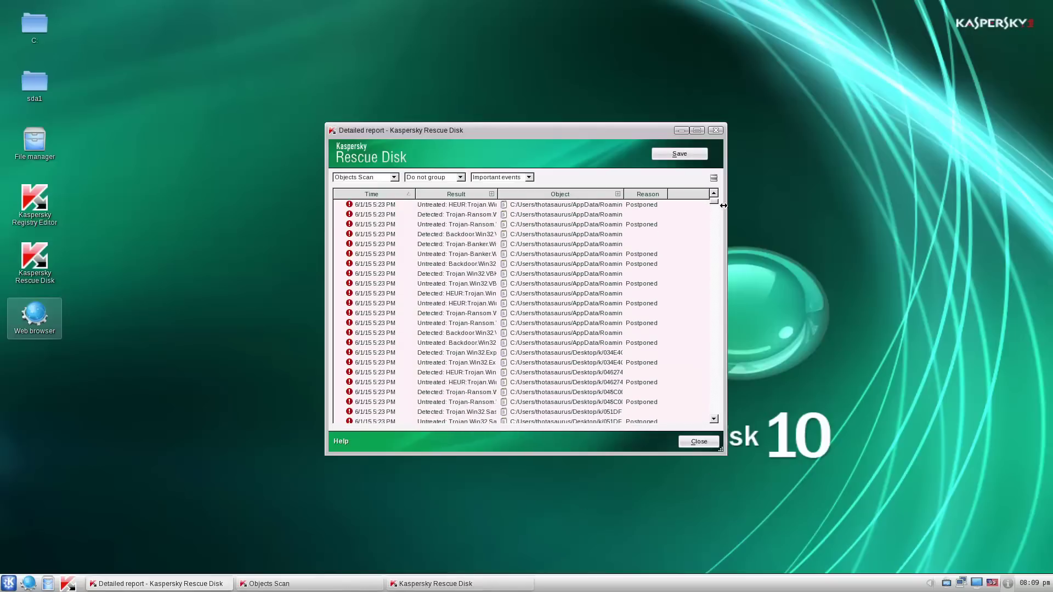
pyautogui.moveTo(714, 203); pyautogui.dragTo(677, 193)
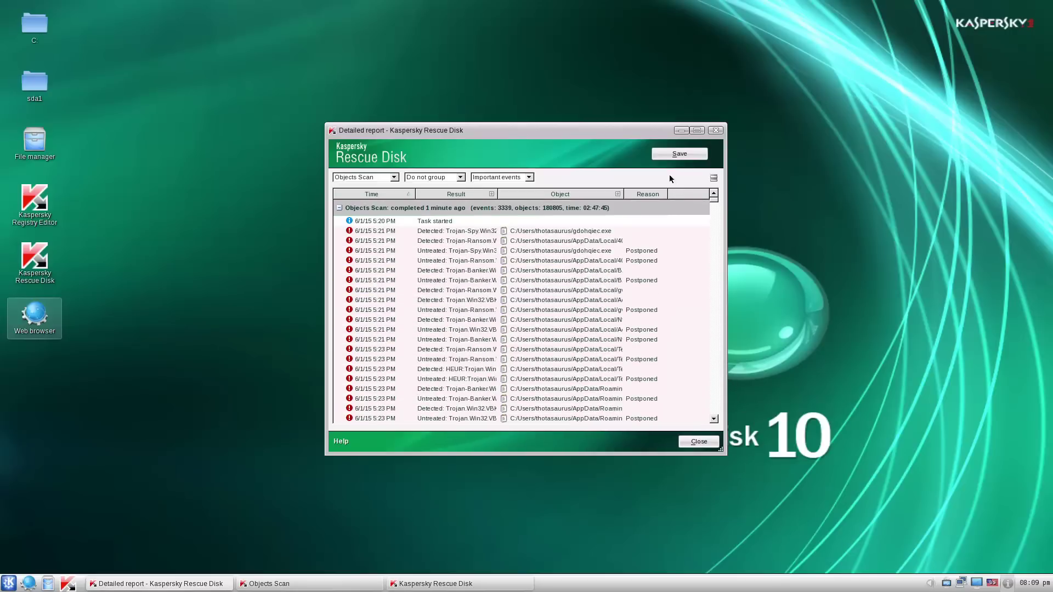
pyautogui.click(715, 130)
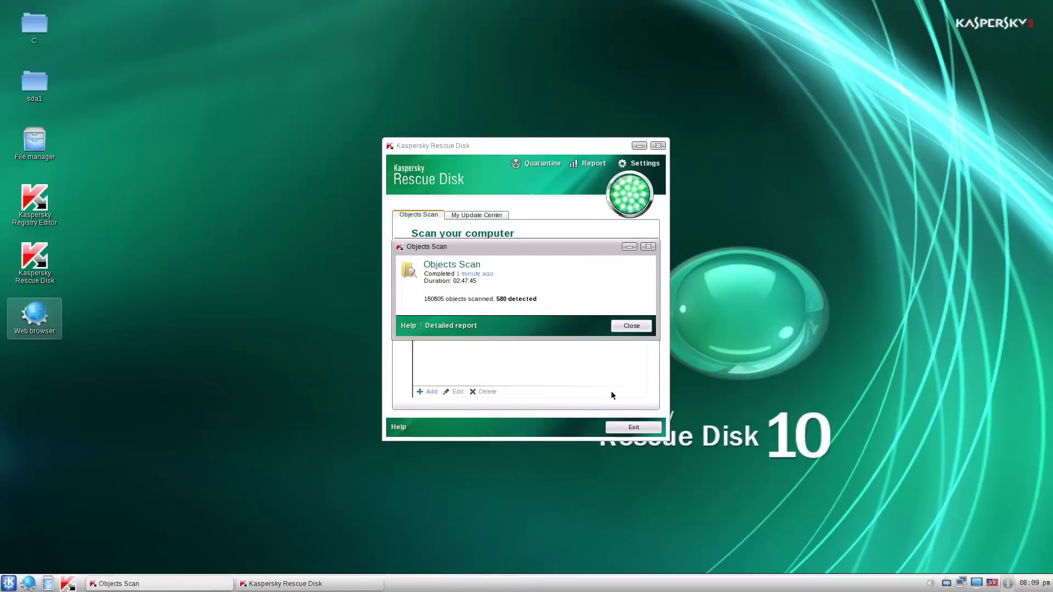
pyautogui.click(628, 327)
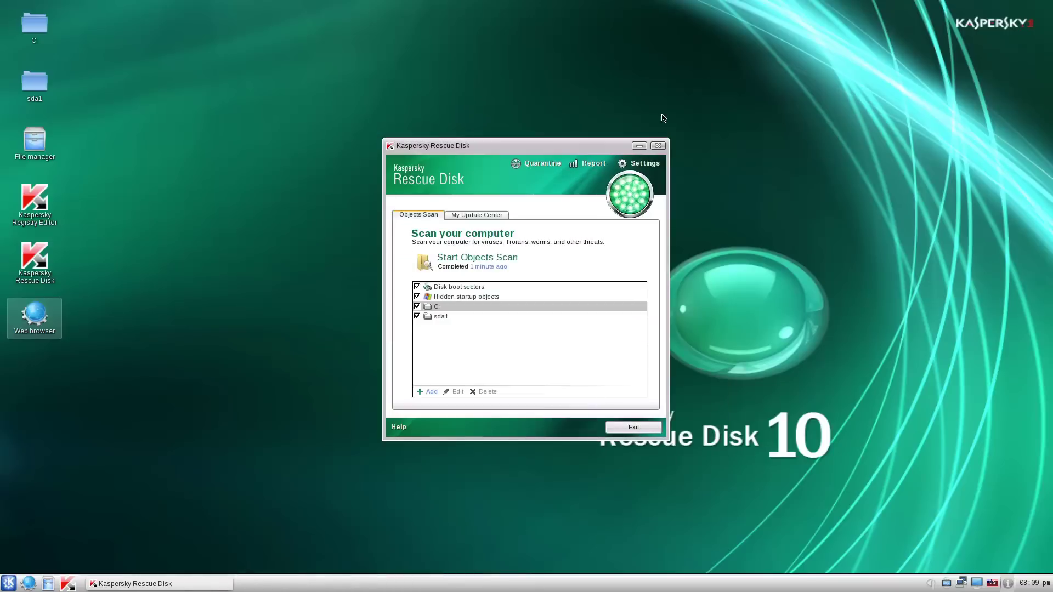
# - Restart the computer from the rescue disk desktop and confirm the restart
pyautogui.click(8, 583)
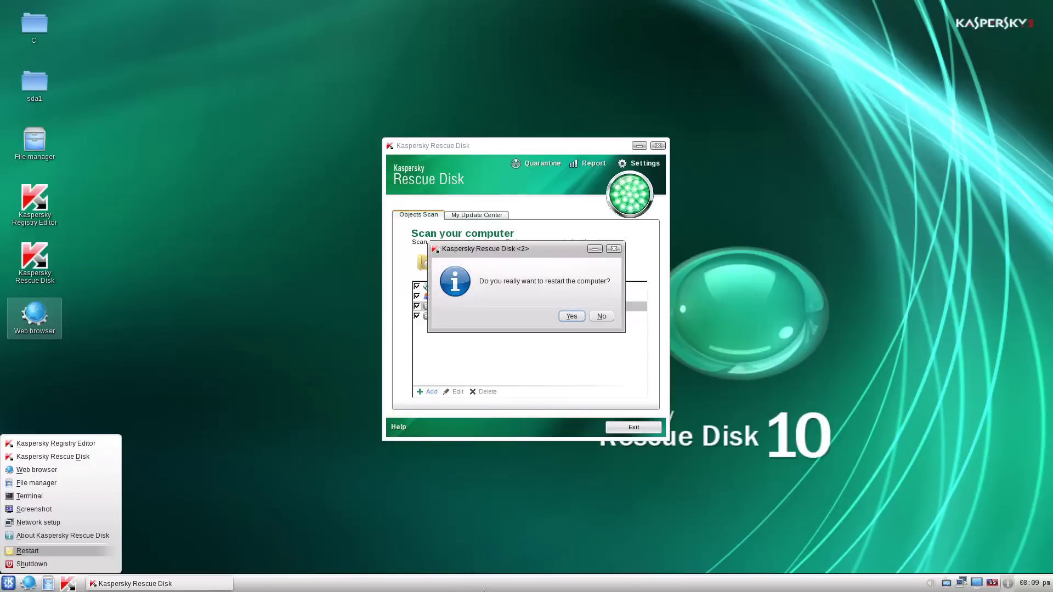
pyautogui.click(571, 316)
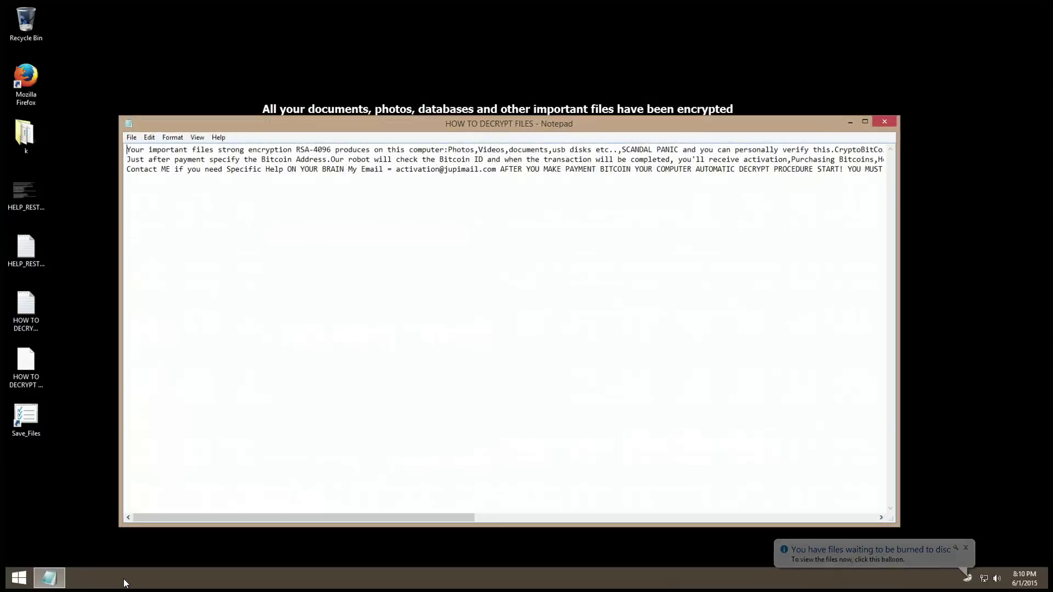
# - Inspect the detailed list of running processes in Windows Task Manager, and close it
pyautogui.rightClick(125, 582)
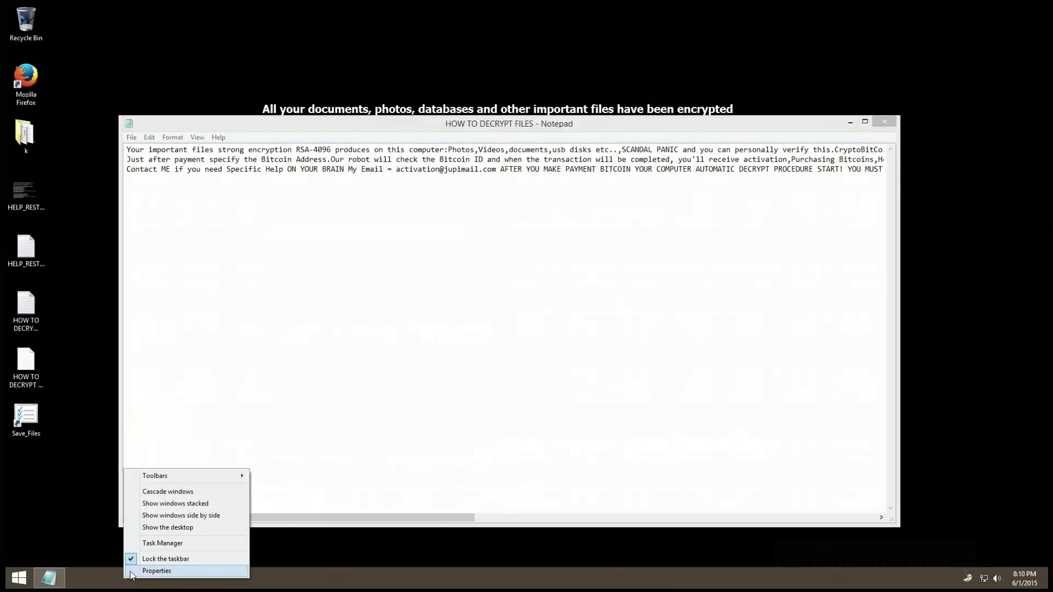
pyautogui.click(150, 543)
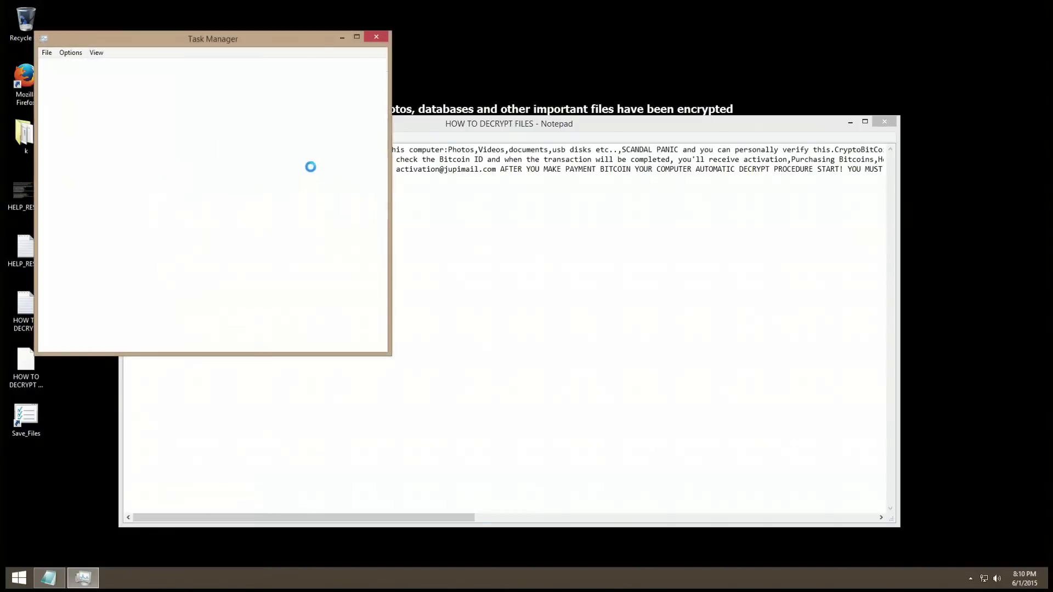
pyautogui.click(213, 70)
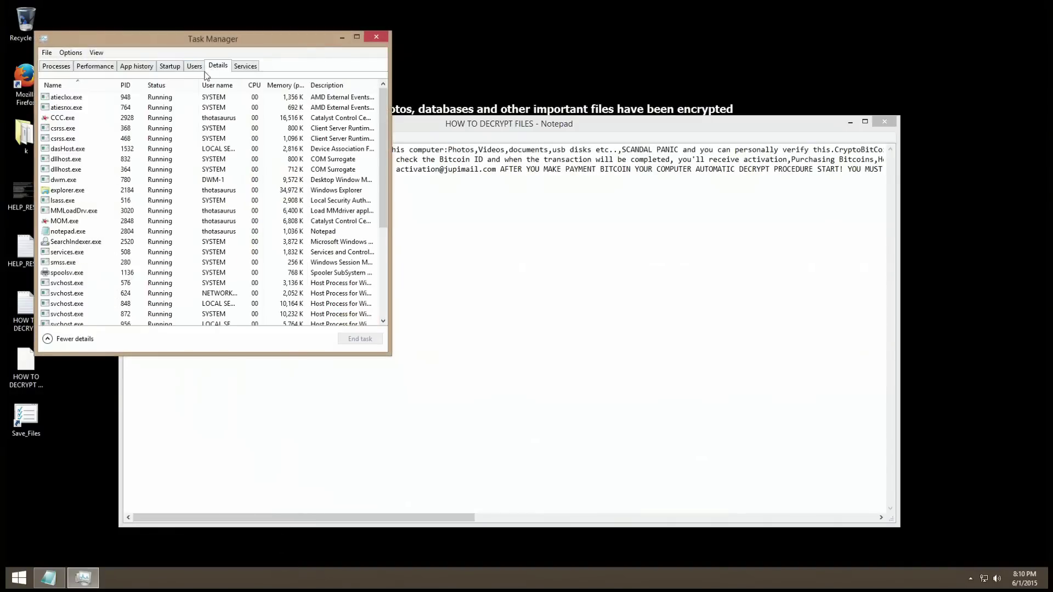
pyautogui.scroll(-5, 141, 186)
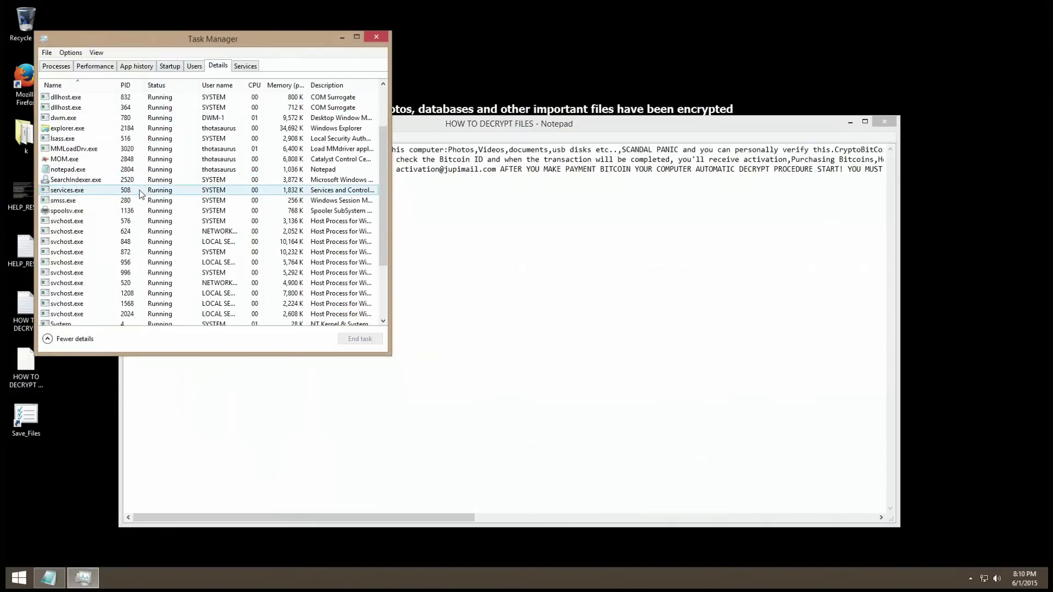
pyautogui.scroll(4, 129, 214)
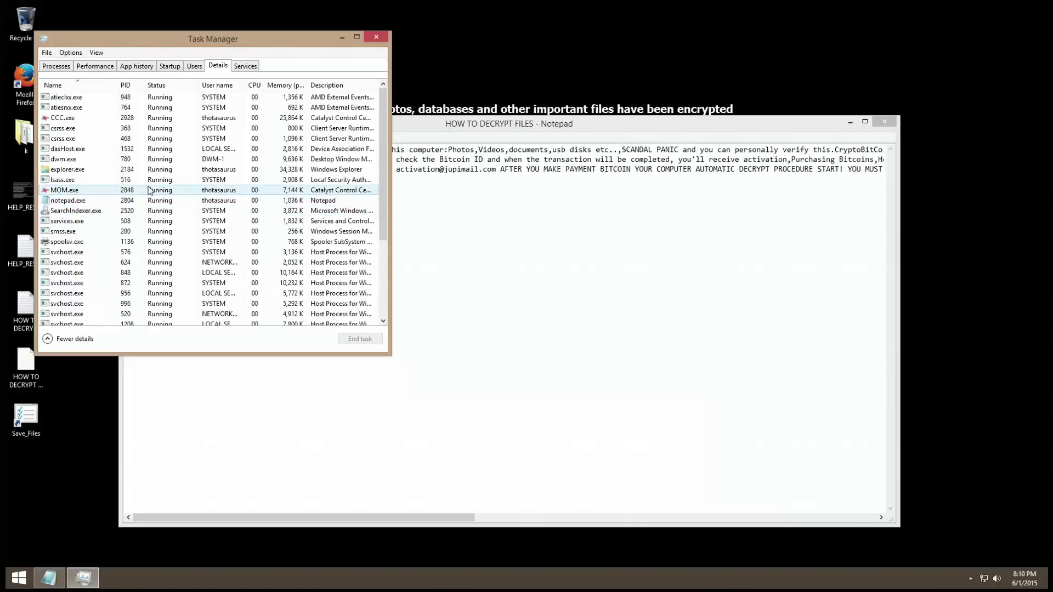
pyautogui.scroll(-3, 306, 182)
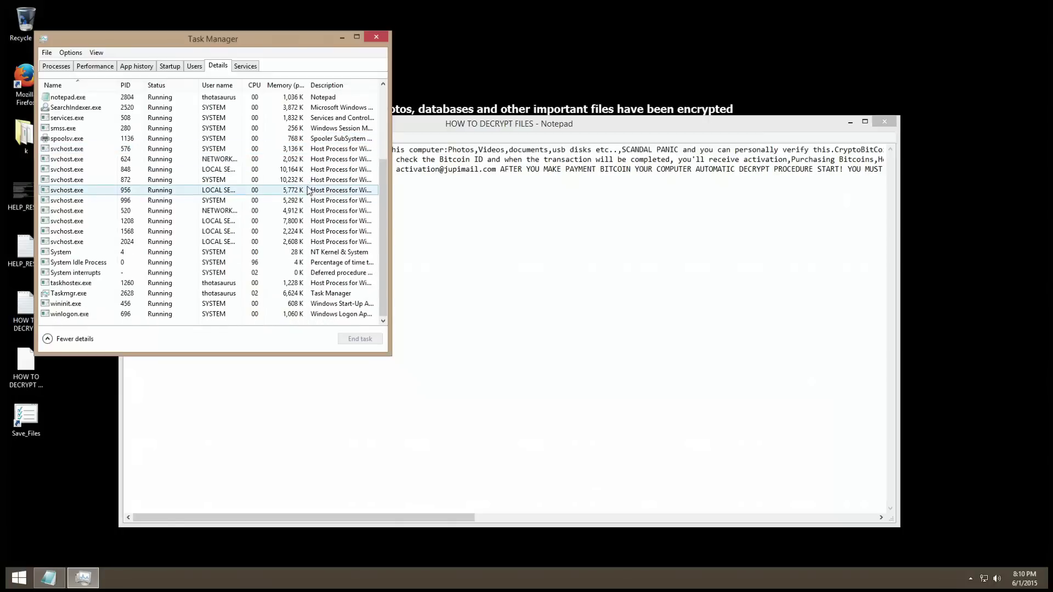
pyautogui.click(374, 38)
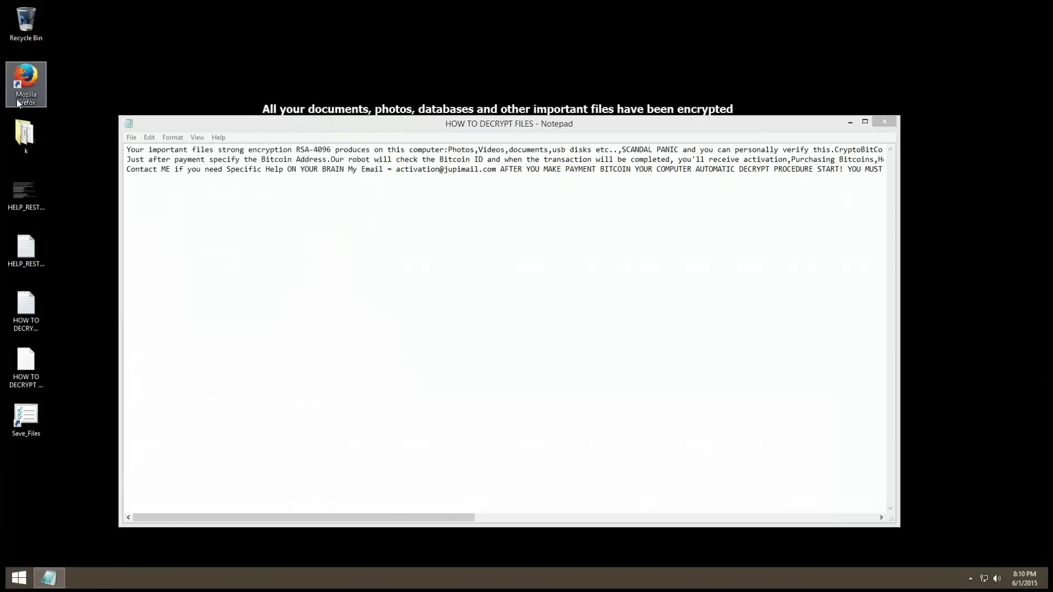
# - Open Mozilla Firefox, search the web for herdprotect, and open the herdProtect download page from the results
pyautogui.doubleClick(19, 93)
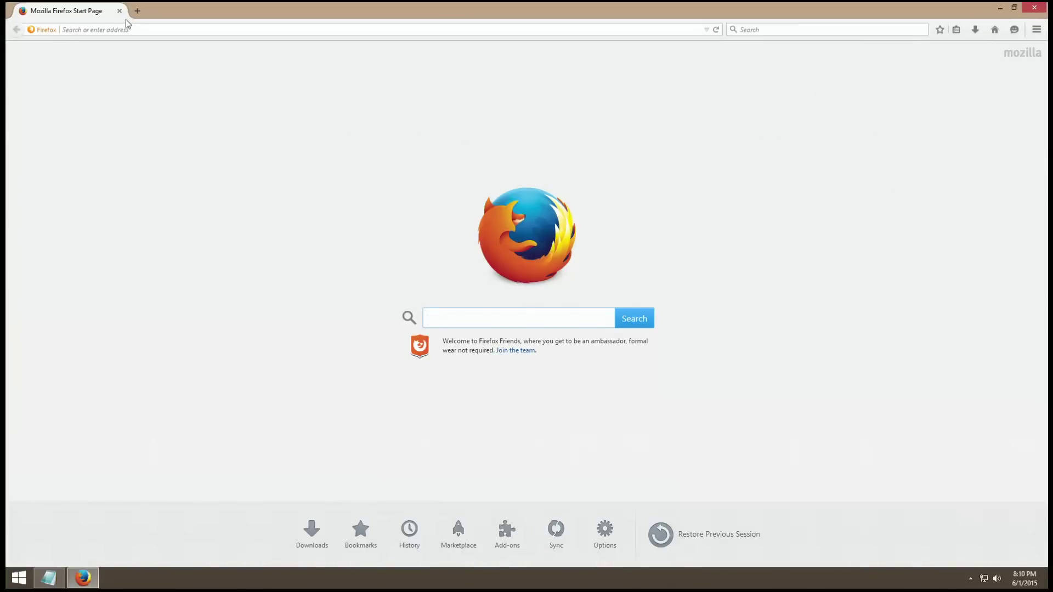
pyautogui.click(136, 30)
pyautogui.write('hred')
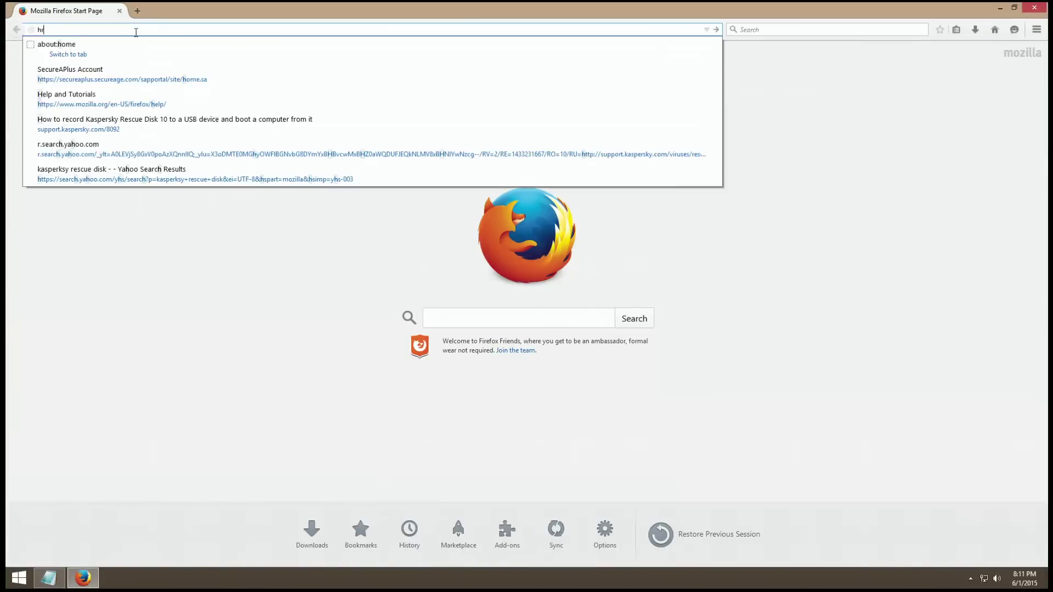
pyautogui.press('BackSpace')
pyautogui.press('BackSpace')
pyautogui.press('BackSpace')
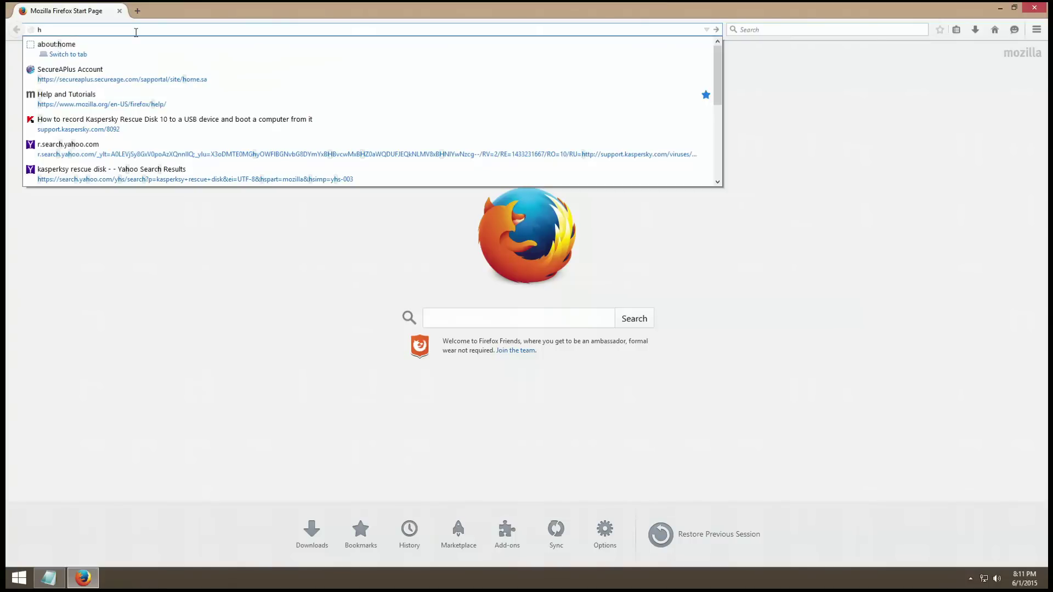
pyautogui.write('erdprotect')
pyautogui.press('Return')
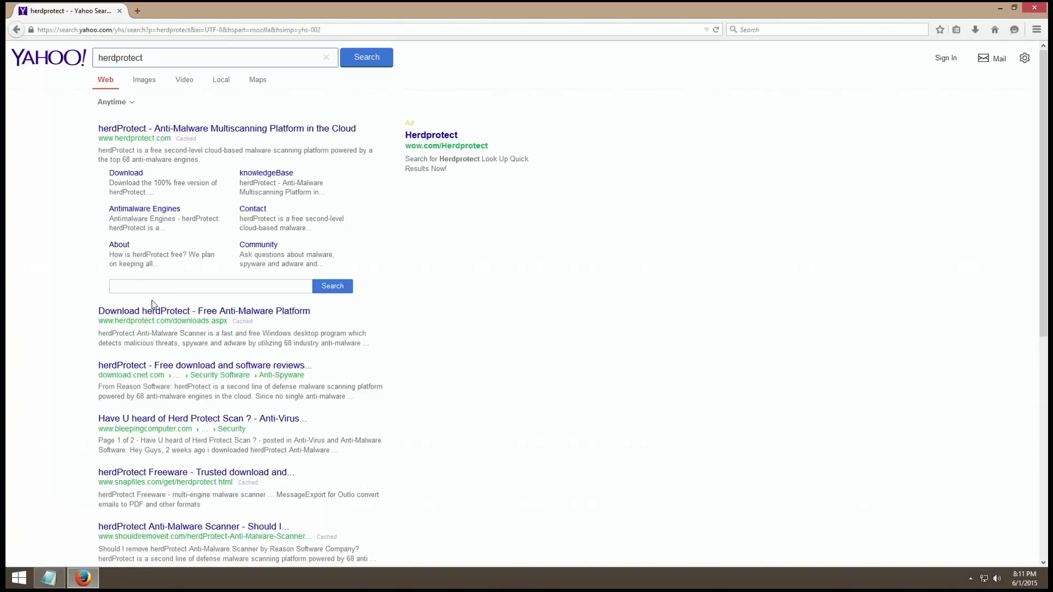
pyautogui.click(189, 312)
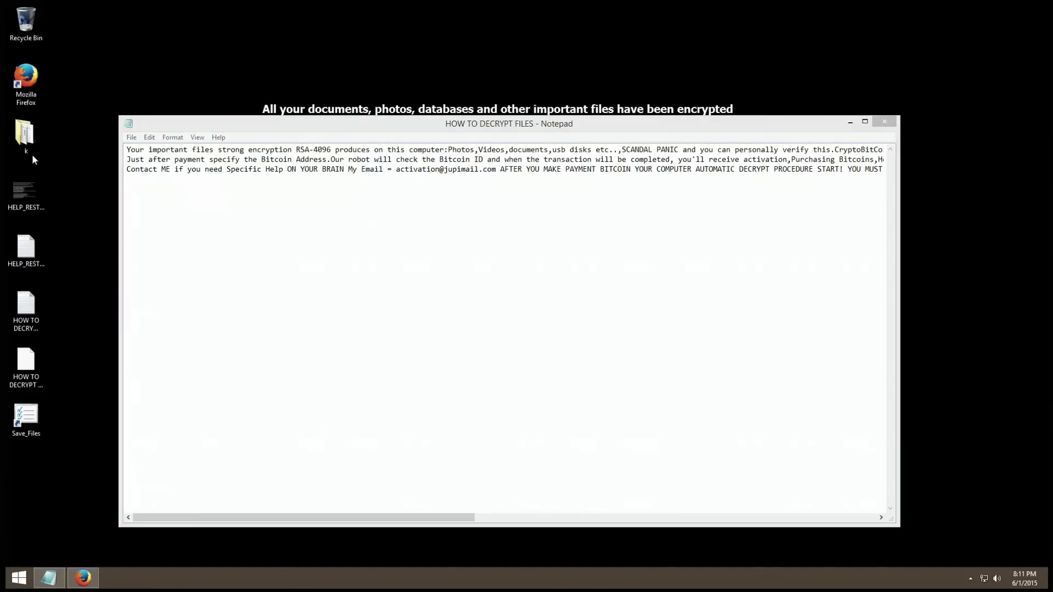
# - Look through the malware samples in folder k, and try to eject the KRD10 disc from DVD RW Drive (E:)
pyautogui.doubleClick(26, 134)
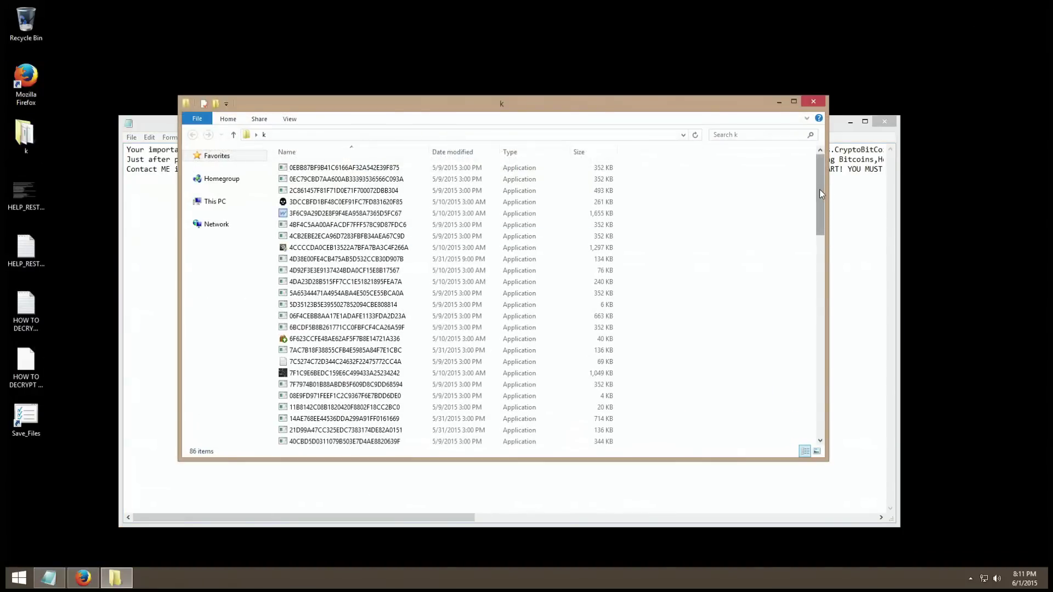
pyautogui.moveTo(820, 189); pyautogui.dragTo(788, 119)
pyautogui.click(189, 202)
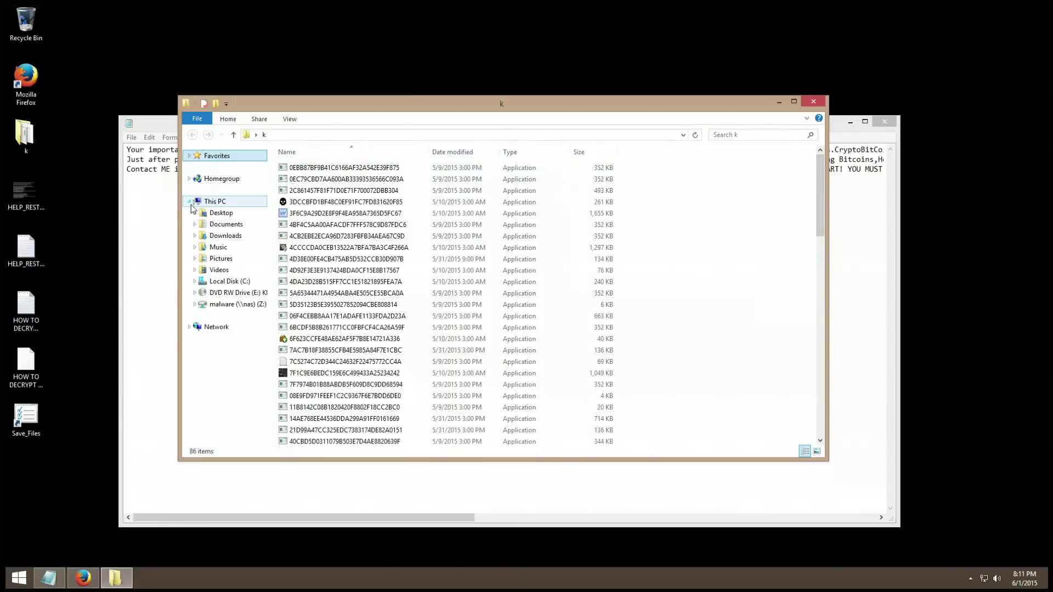
pyautogui.rightClick(237, 295)
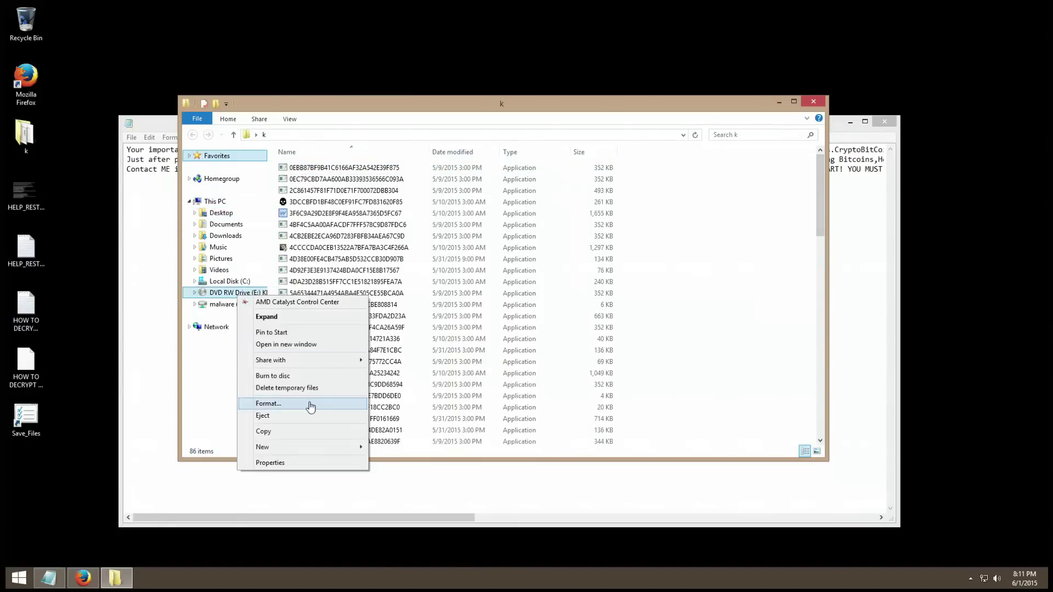
pyautogui.click(317, 417)
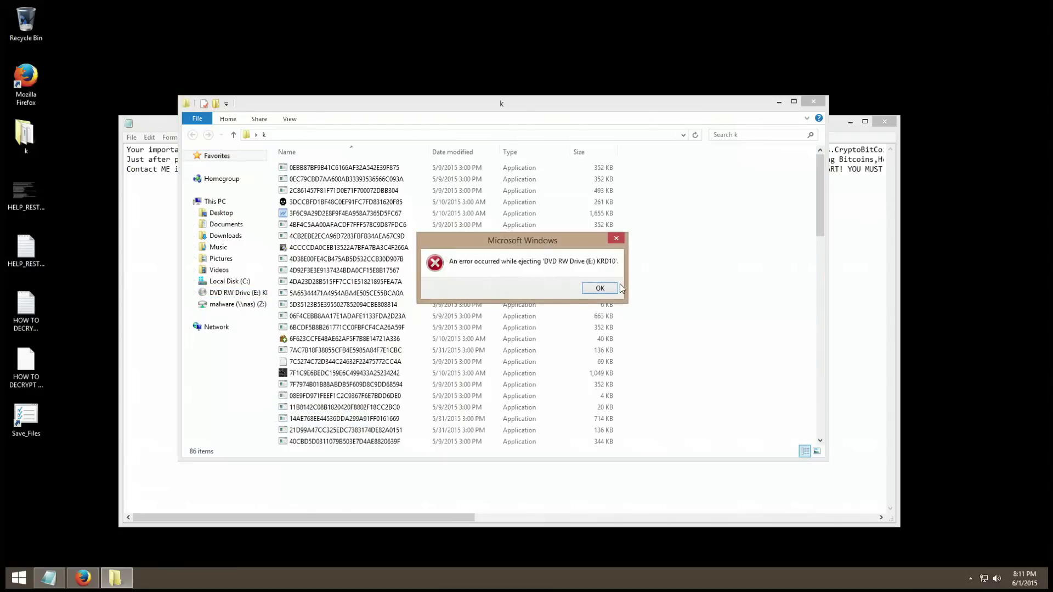
pyautogui.click(614, 288)
pyautogui.click(813, 102)
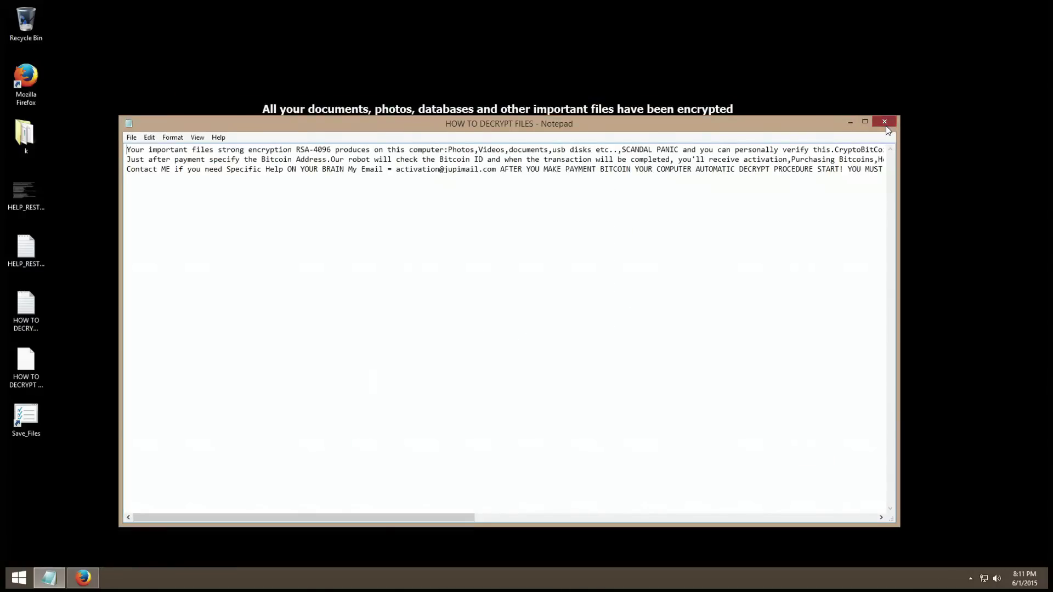
# - Close the HOW TO DECRYPT FILES note and download the portable edition of herdProtect, saving herdProtectScan_Portable.exe
pyautogui.click(886, 126)
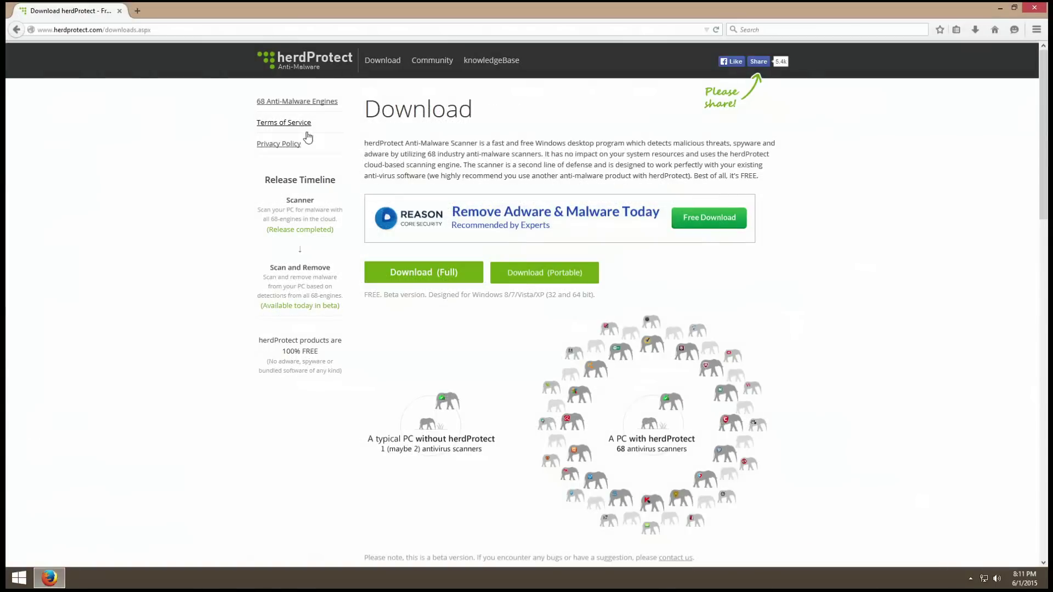
pyautogui.click(532, 277)
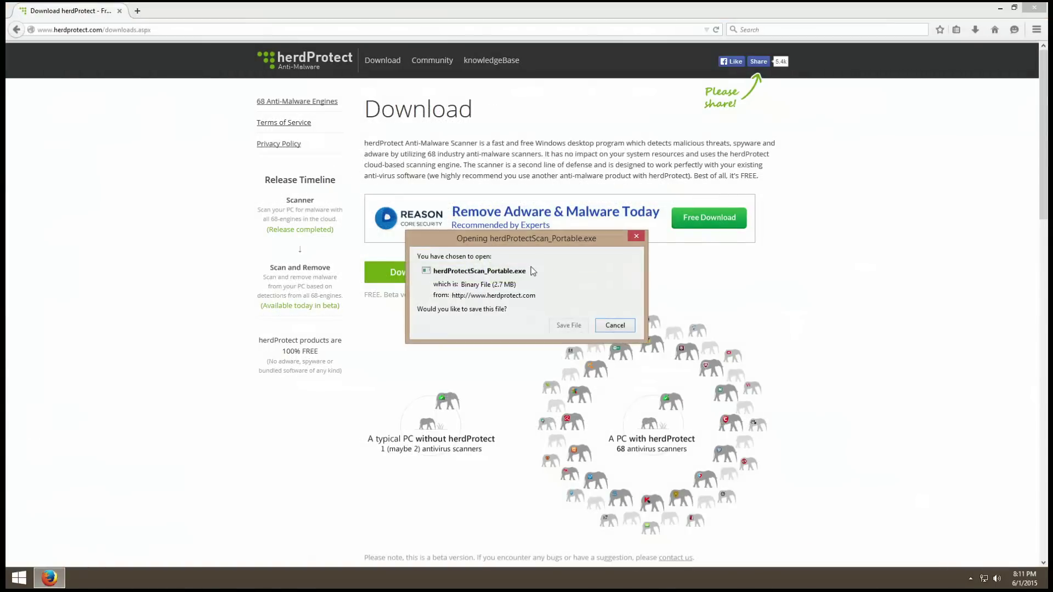
pyautogui.click(568, 326)
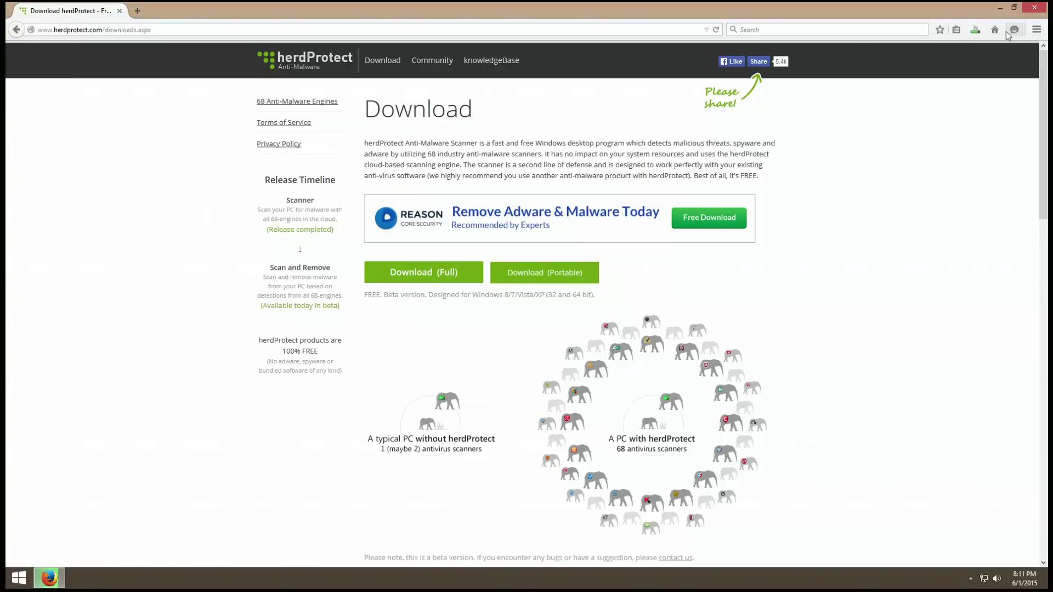
# - Run the downloaded herdProtectScan_Portable.exe, extract the scanner to the default destination folder, and launch herdProtect
pyautogui.click(980, 34)
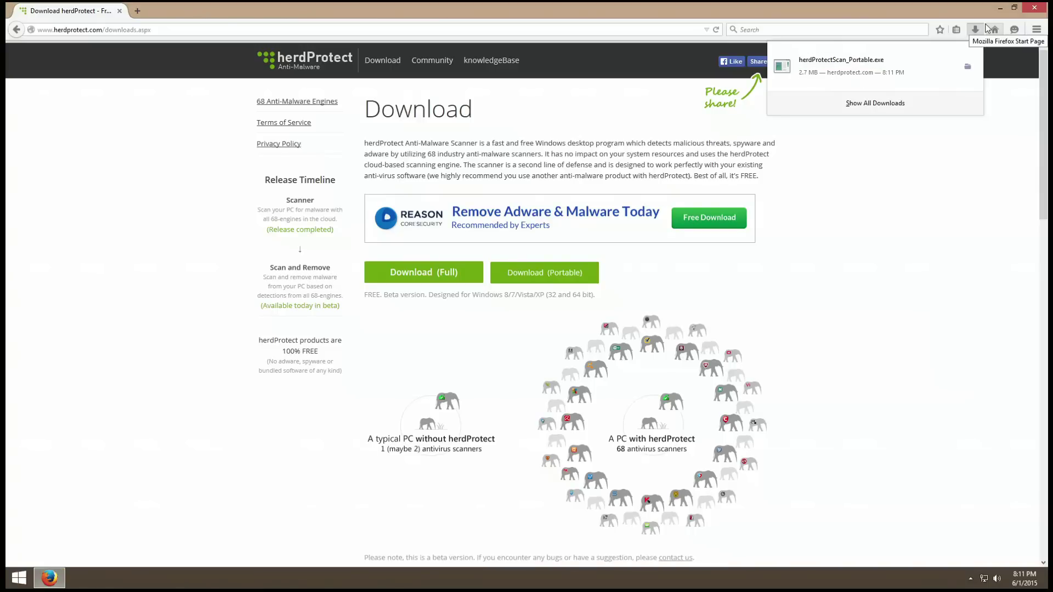
pyautogui.click(910, 83)
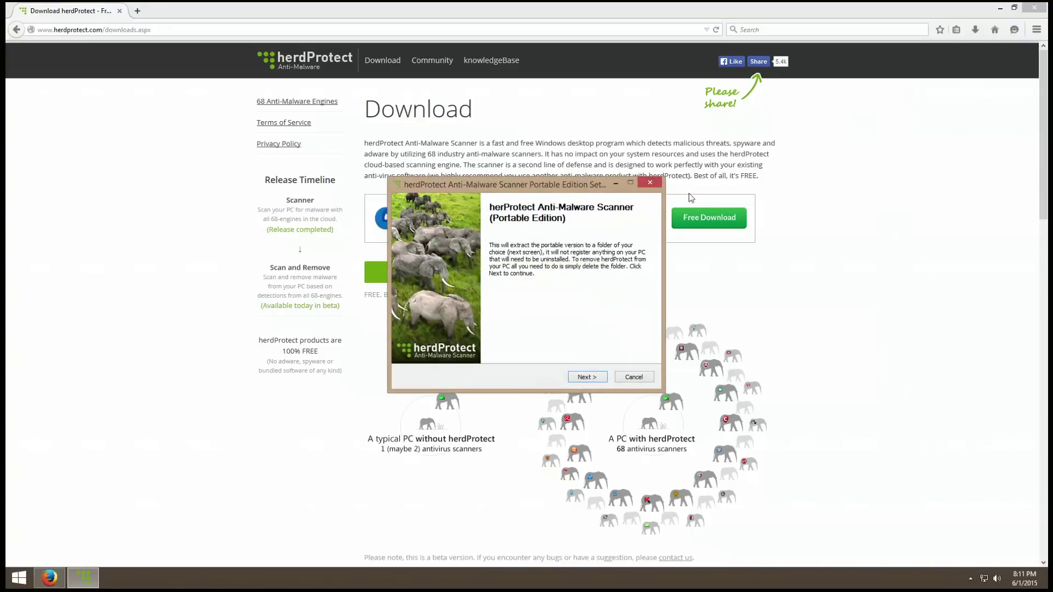
pyautogui.click(584, 383)
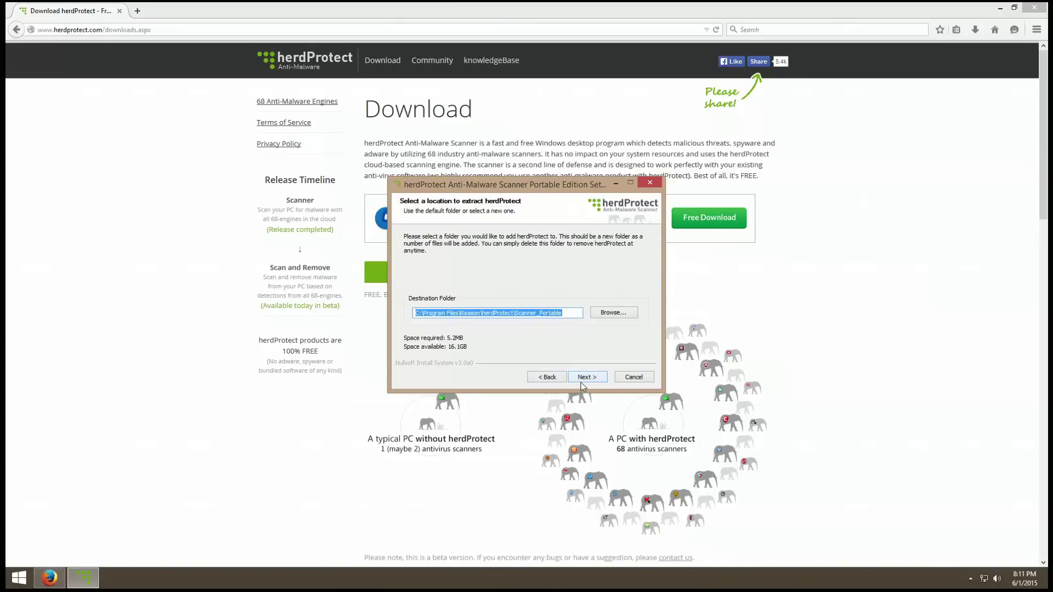
pyautogui.click(586, 381)
pyautogui.click(586, 382)
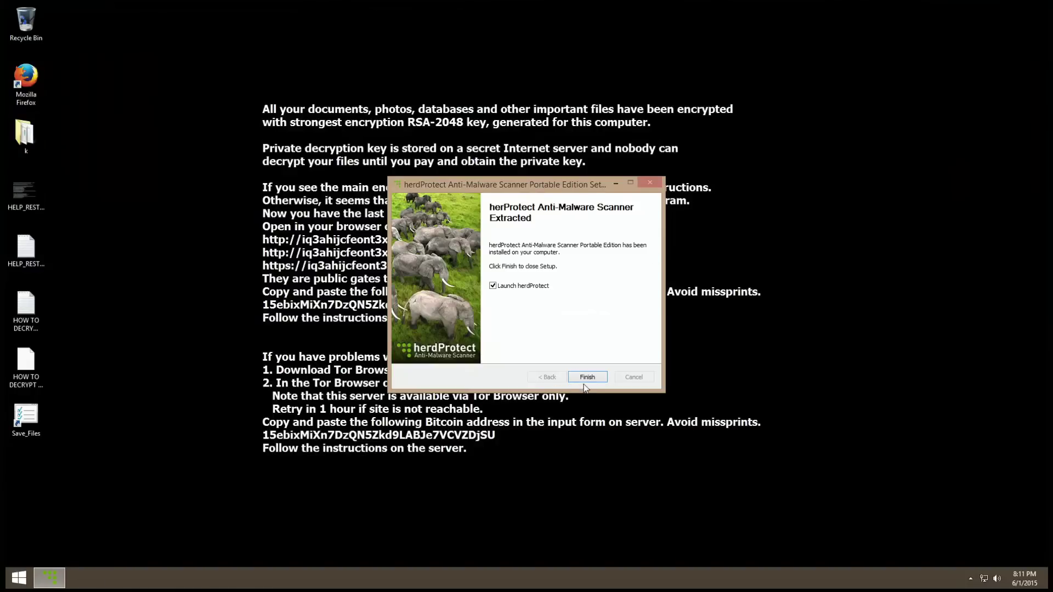
pyautogui.click(586, 377)
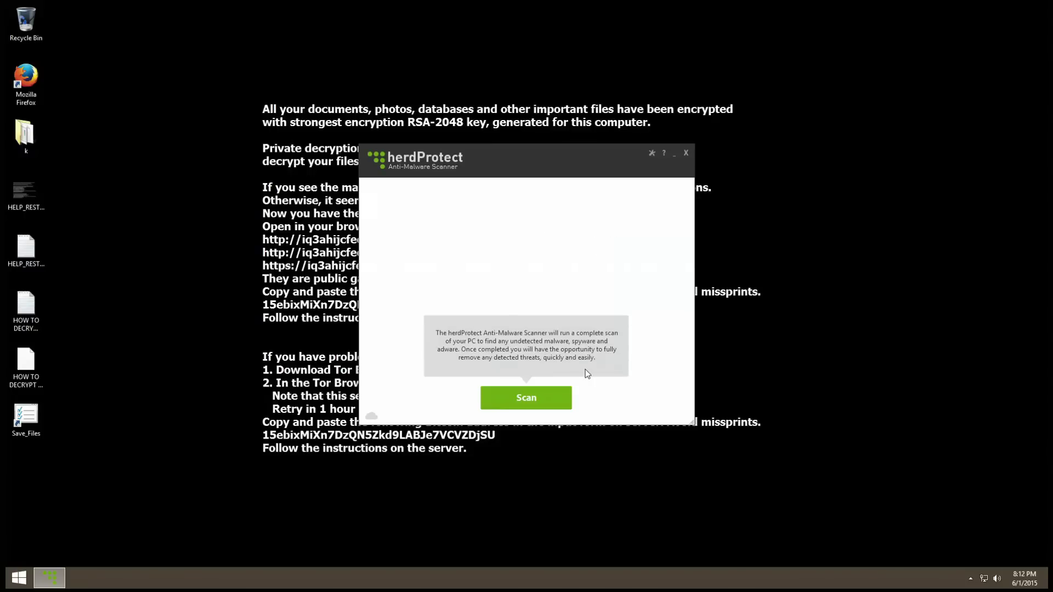
# - Run a herdProtect malware scan of the PC and dismiss its first-scan notices
pyautogui.click(548, 405)
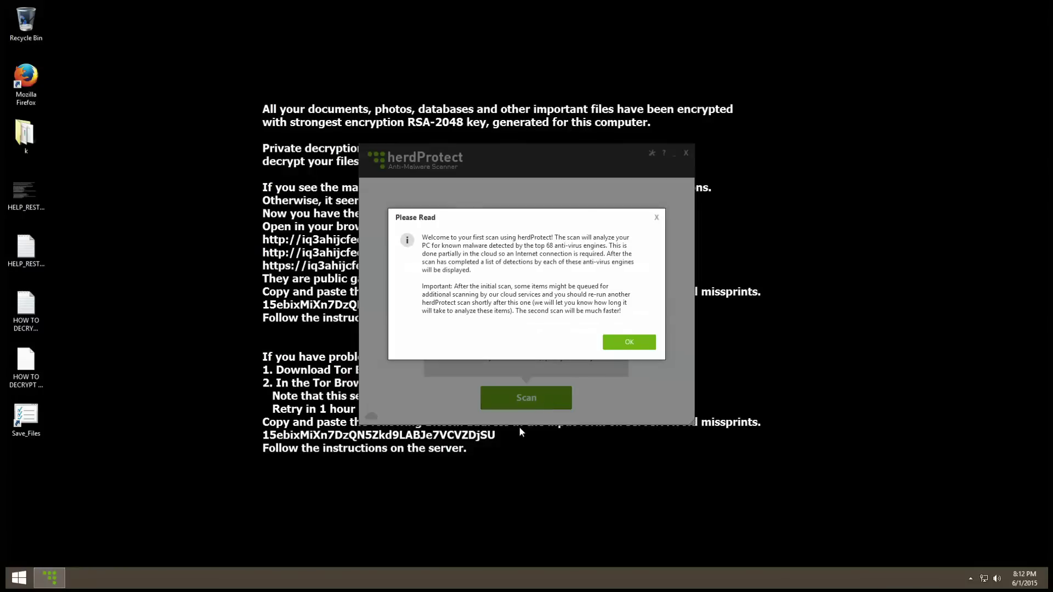
pyautogui.click(617, 351)
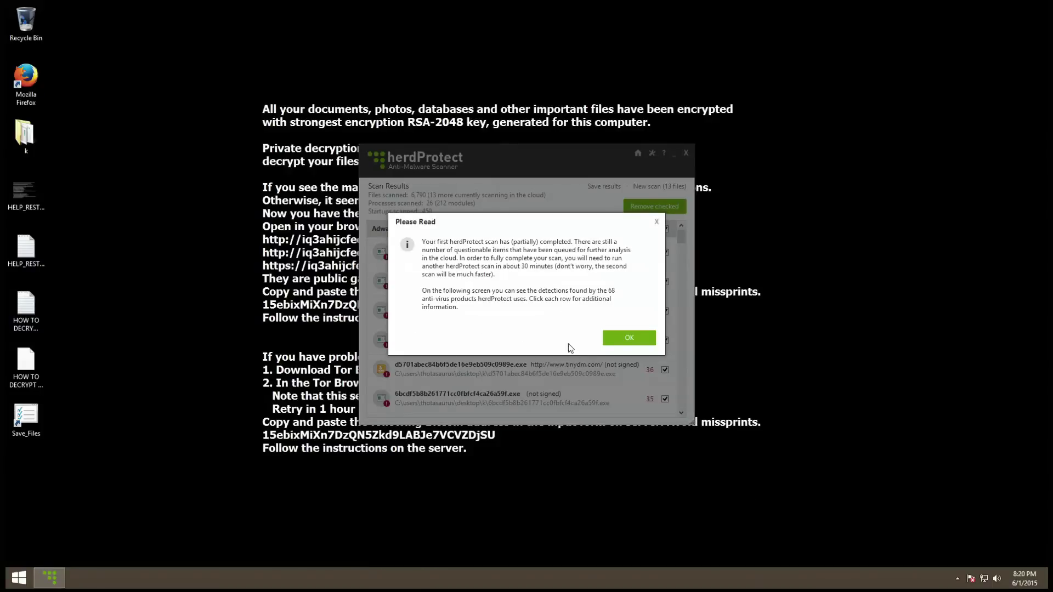
pyautogui.click(608, 344)
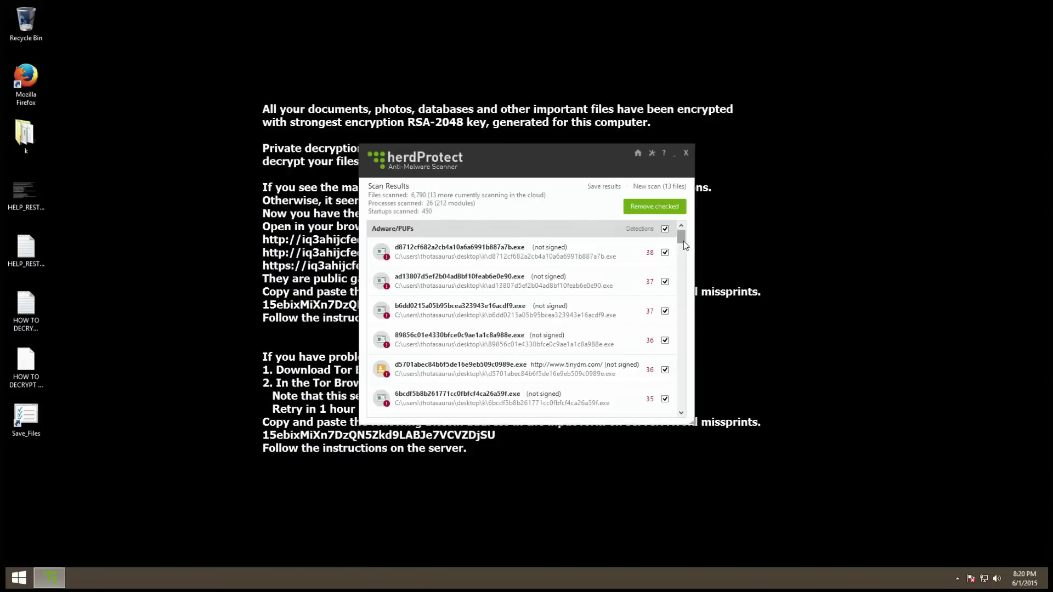
# - Remove all checked detections from the scan results, without creating a system restore point
pyautogui.moveTo(683, 241)
pyautogui.mouseDown()
pyautogui.moveTo(680, 414)
pyautogui.moveTo(680, 232)
pyautogui.mouseUp()
pyautogui.click(651, 204)
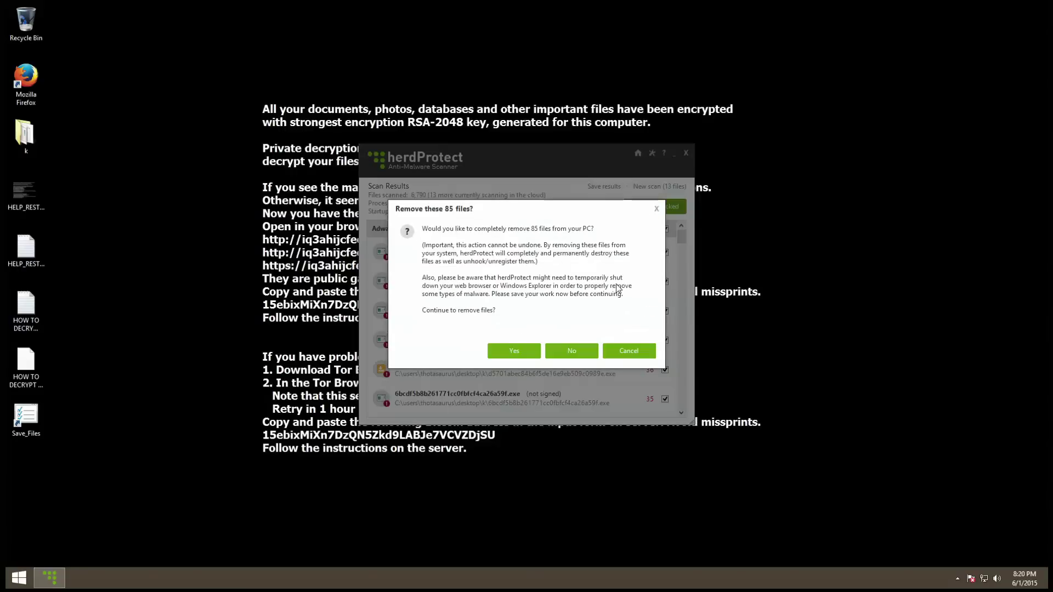
pyautogui.click(514, 351)
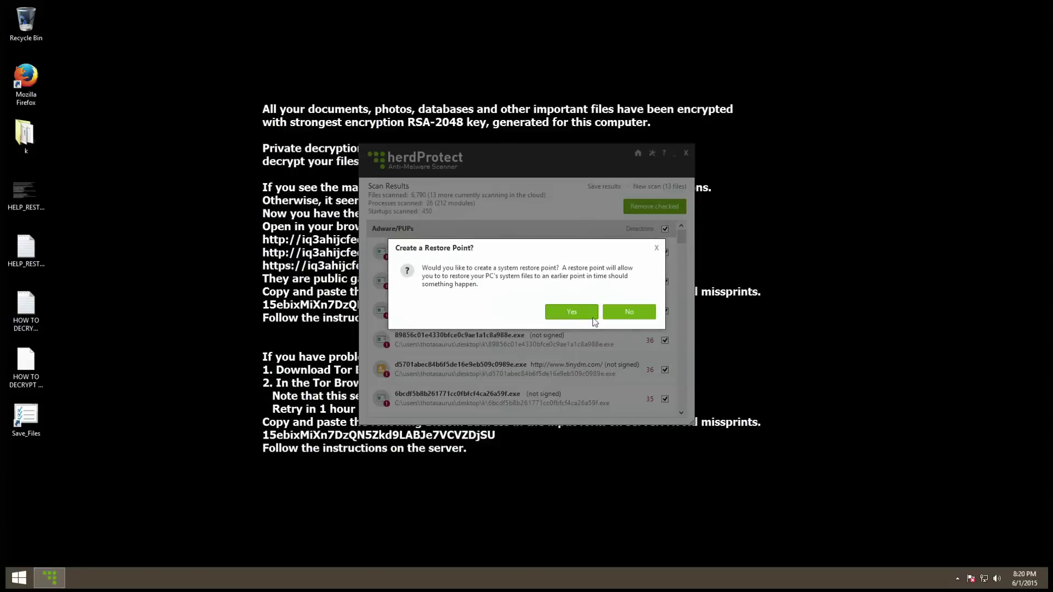
pyautogui.click(629, 317)
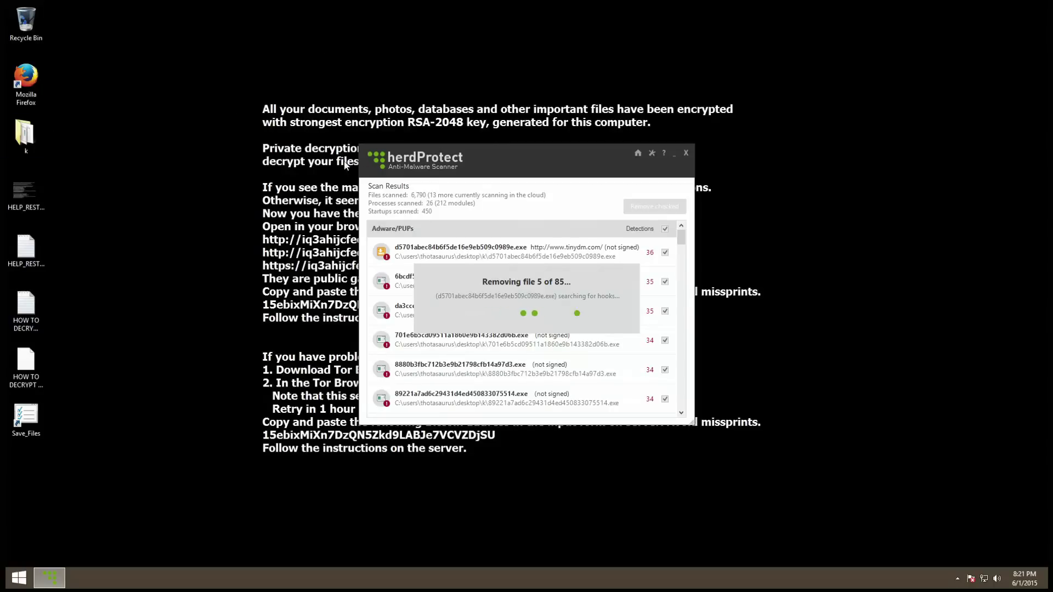
# - Check the resource usage of running processes in Task Manager, and return to the herdProtect window
pyautogui.rightClick(129, 579)
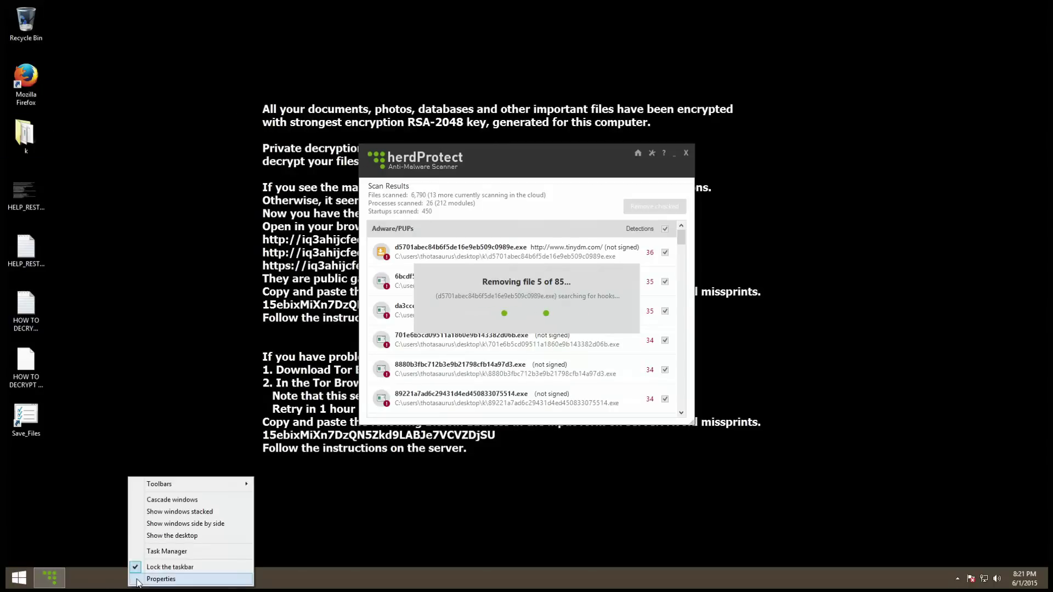
pyautogui.click(143, 549)
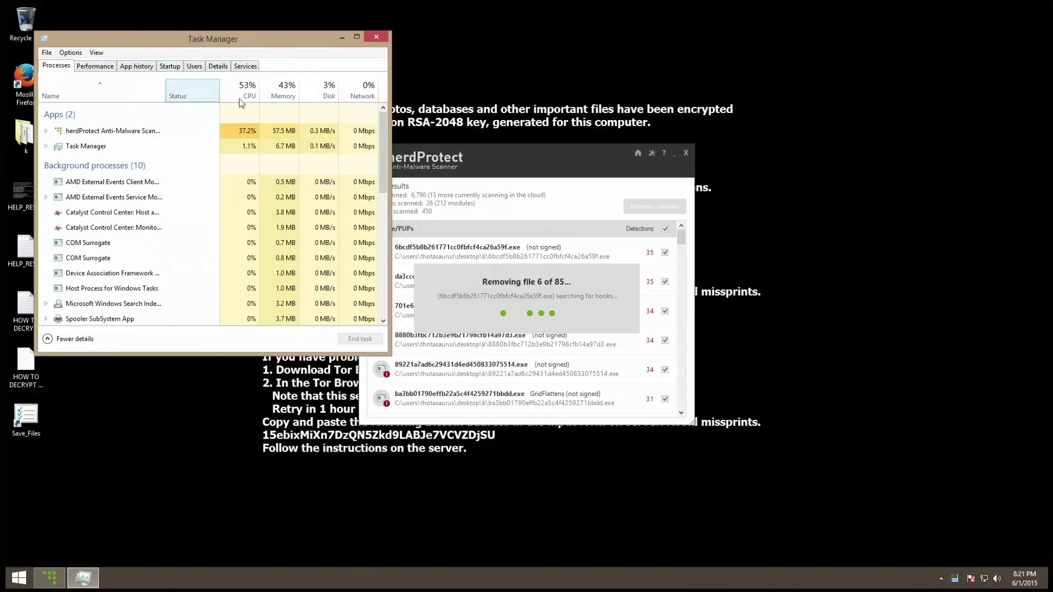
pyautogui.click(539, 181)
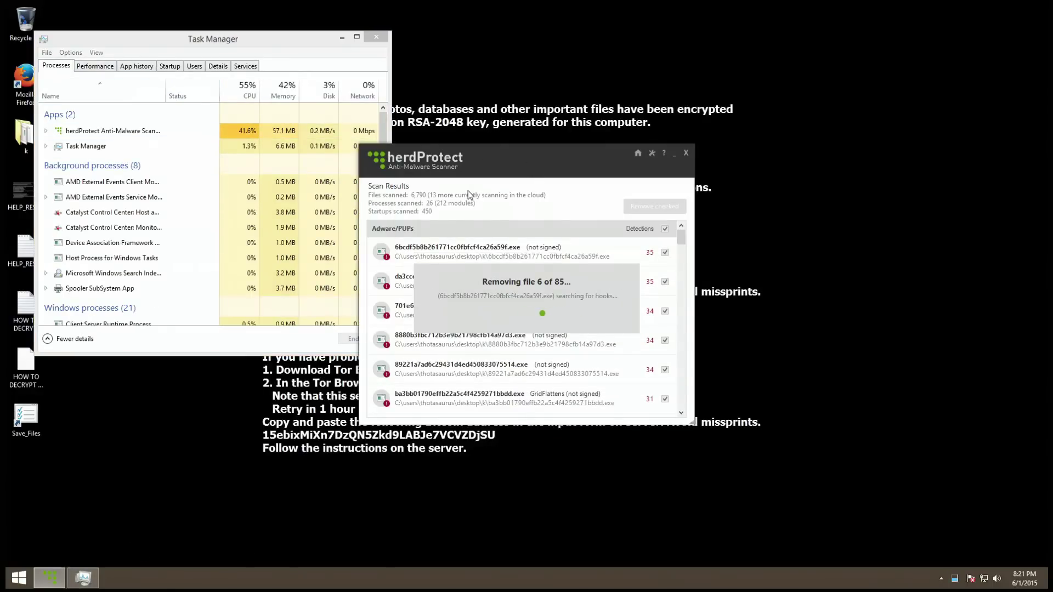